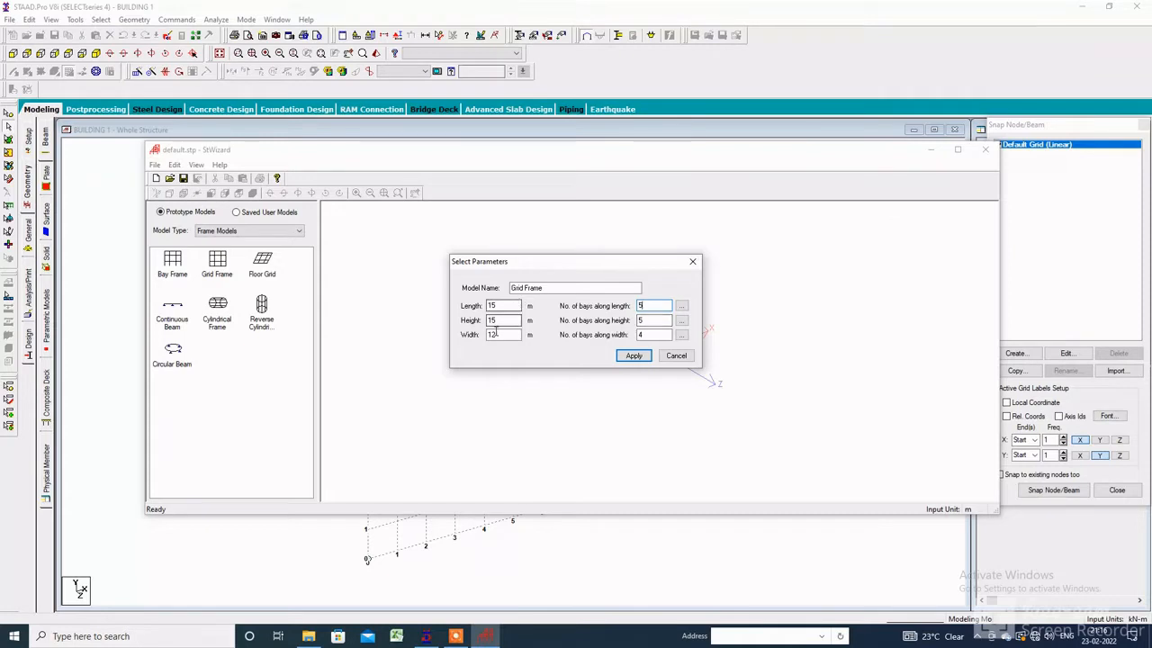
Generate a one-storey grid frame 15 m long, 3 m high and 12 m wide, with 5 bays along length and 4 along width.
type("3")
double_click(646, 321)
left_click(633, 355)
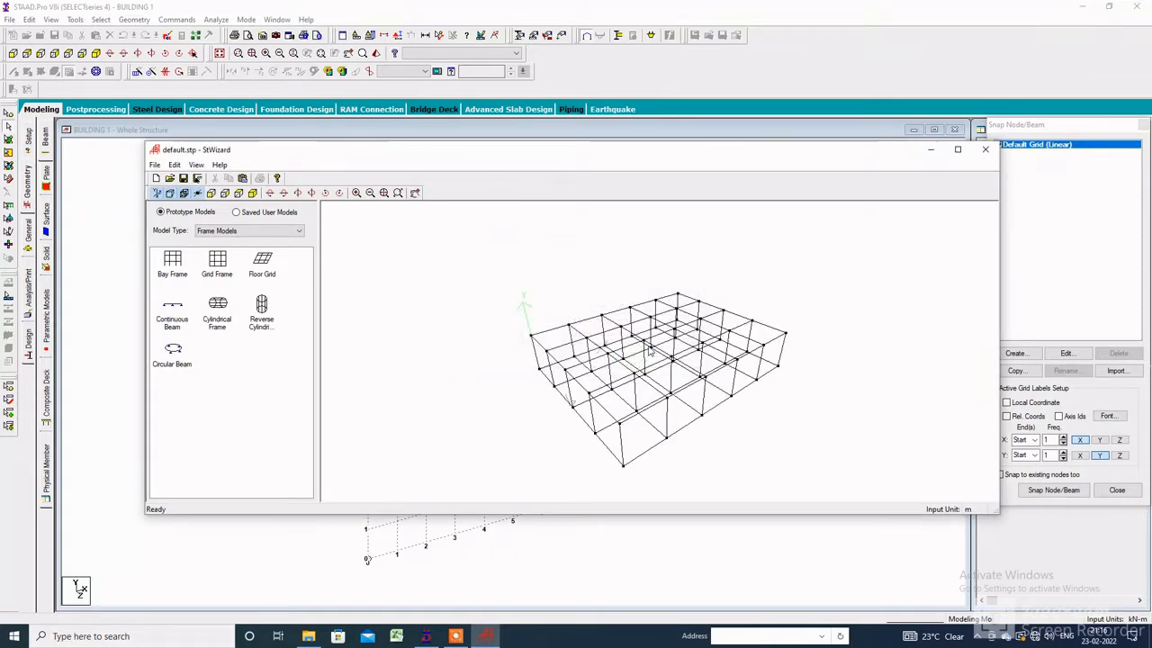
Merge the grid frame prototype with the STAAD.Pro model at X, Y and Z offsets of 0 m.
left_click(155, 166)
left_click(207, 248)
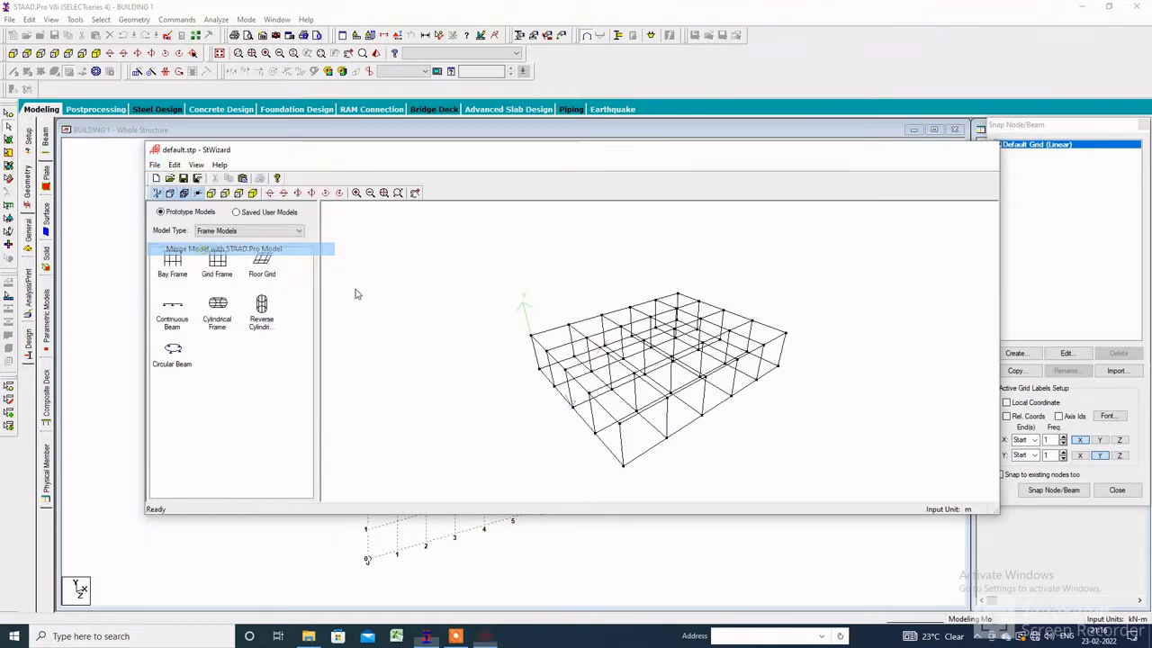
left_click(604, 343)
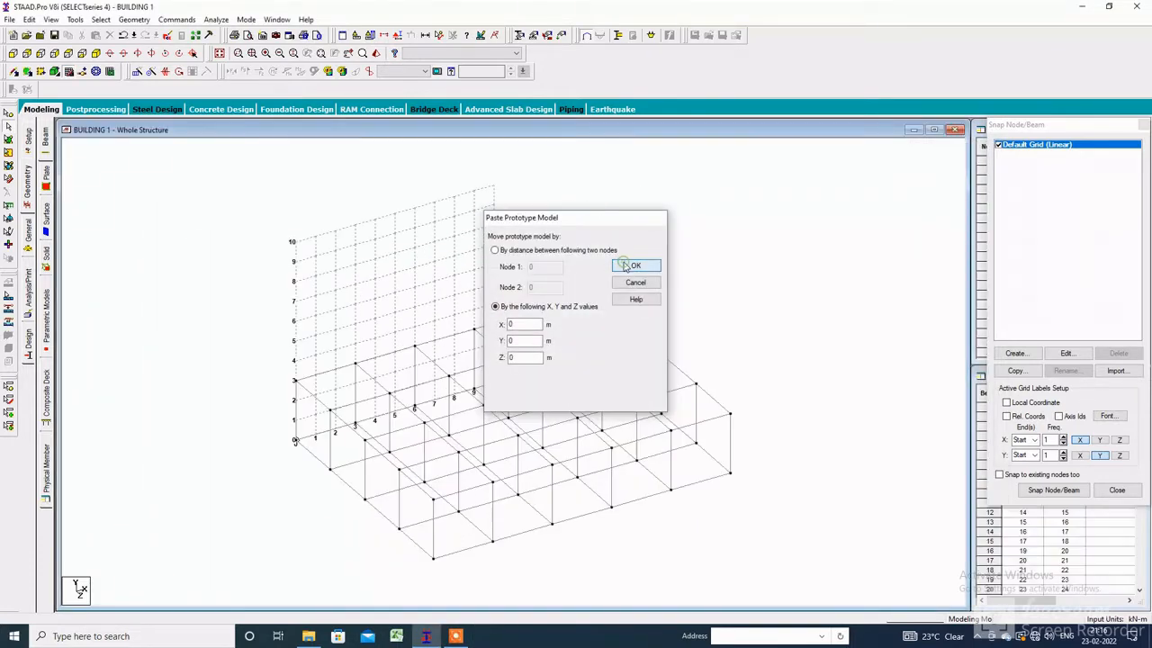
left_click(638, 265)
left_click(69, 72)
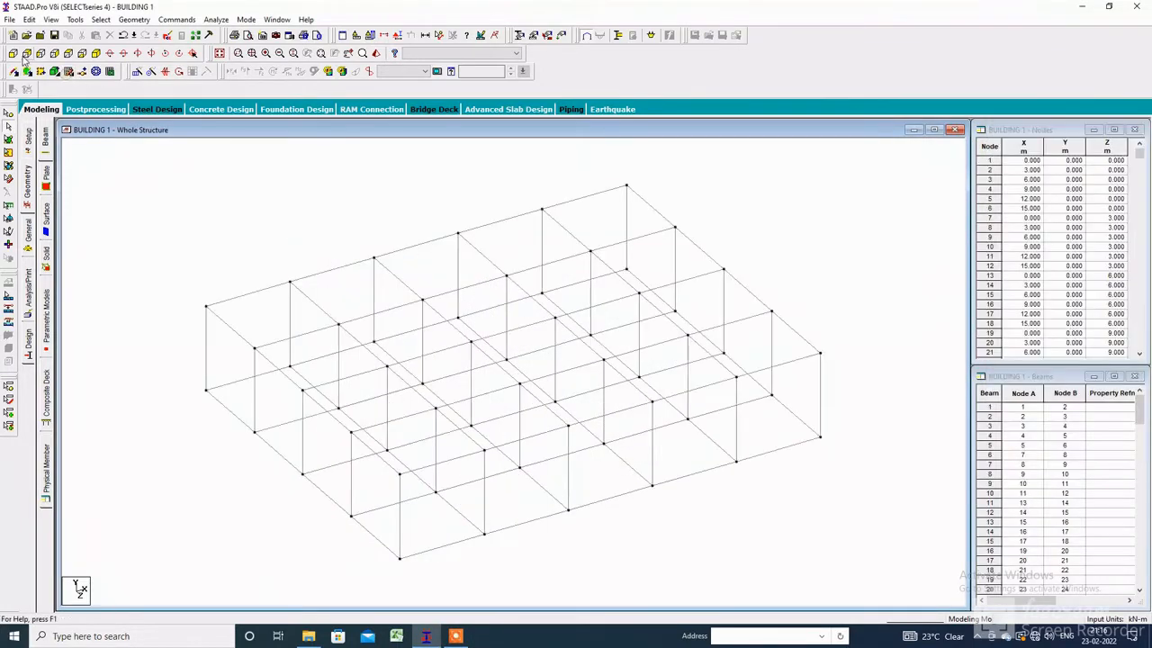
Repeat the bottom-level beams once in the Y direction at -1.5 m spacing, with linked steps forming the foundation columns.
left_click(13, 53)
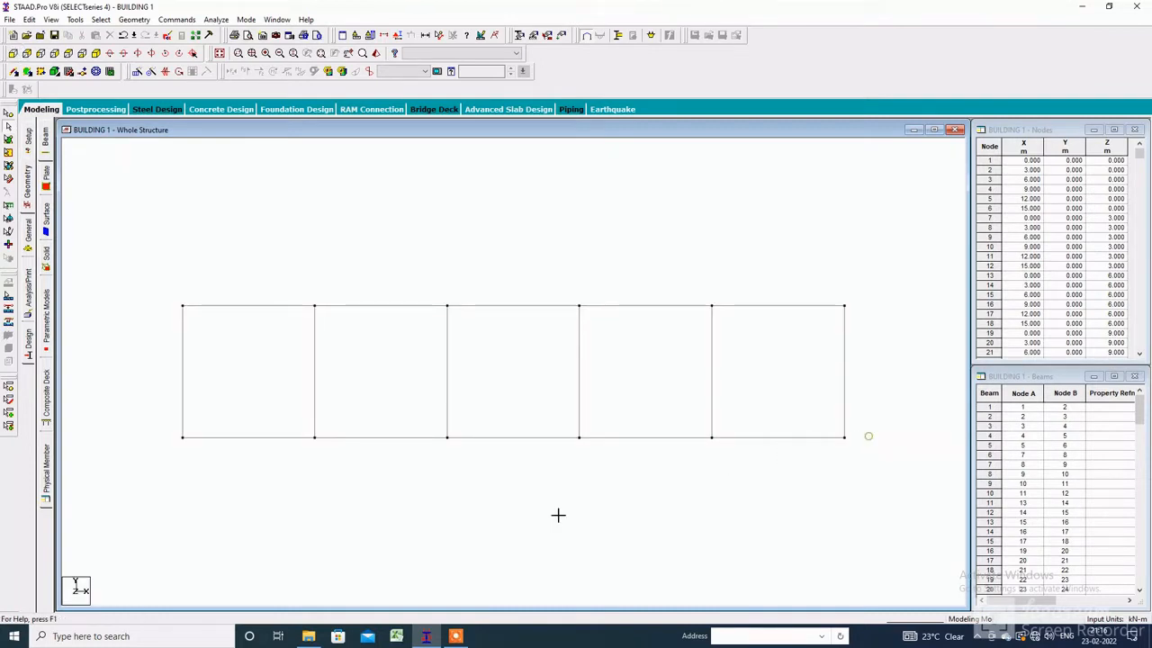
left_click_drag(869, 434, 52, 477)
left_click(135, 72)
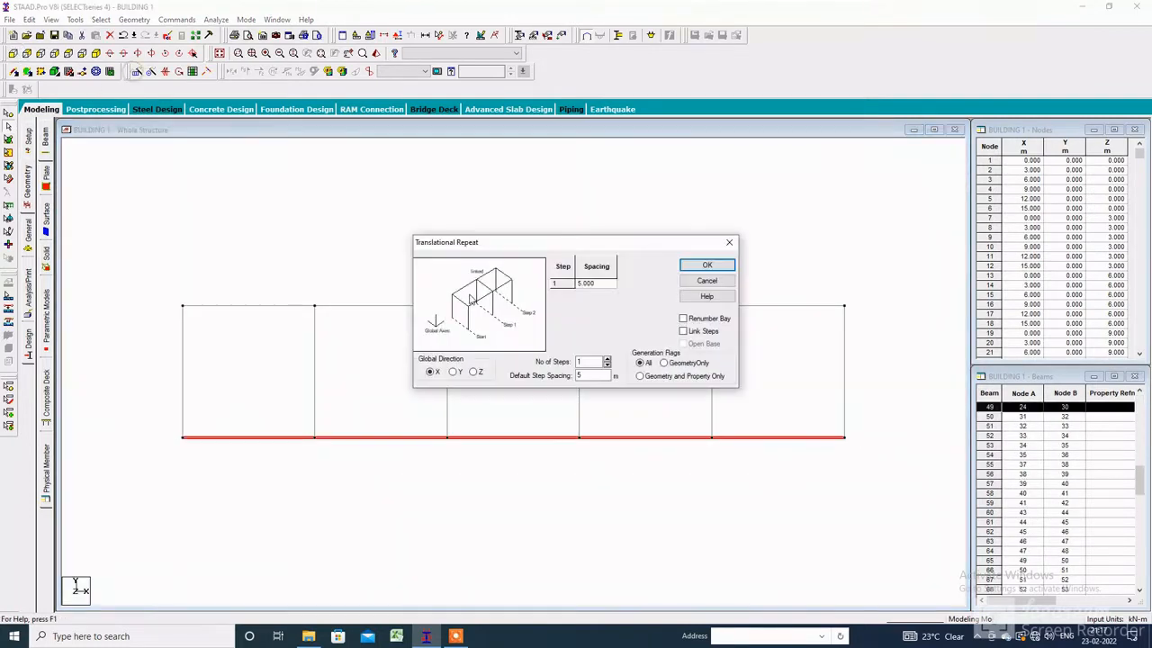
key("Tab")
type("-1.5")
left_click(707, 264)
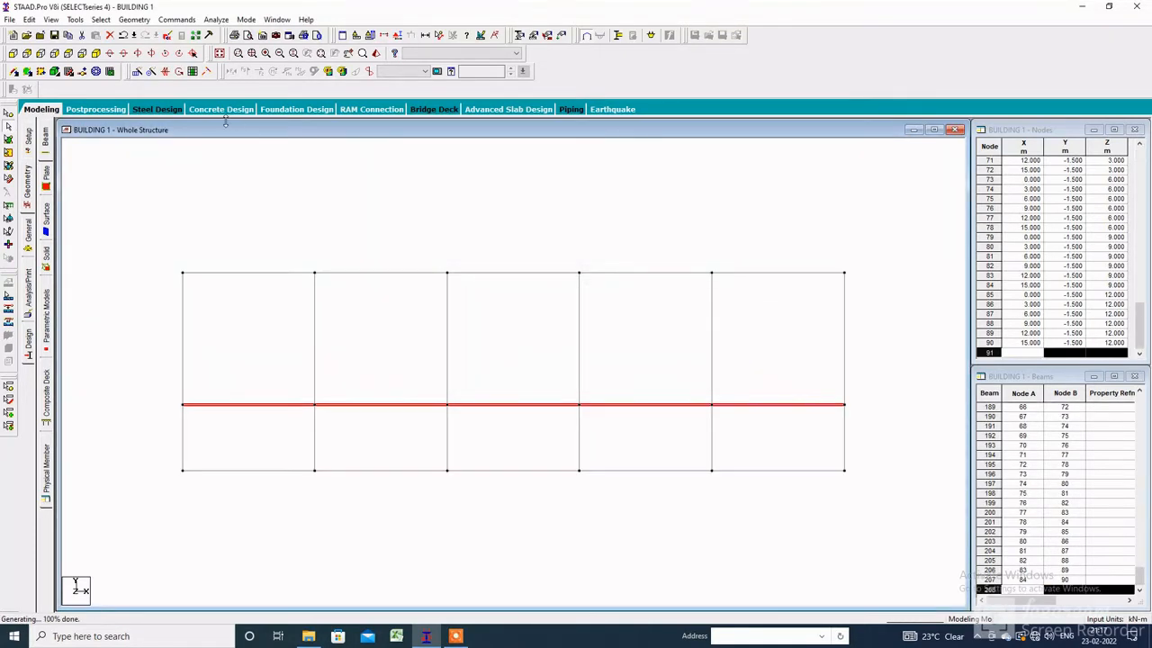
Delete all the beams at the lowest level, 1.5 m below ground, keeping the short columns.
left_click(94, 208)
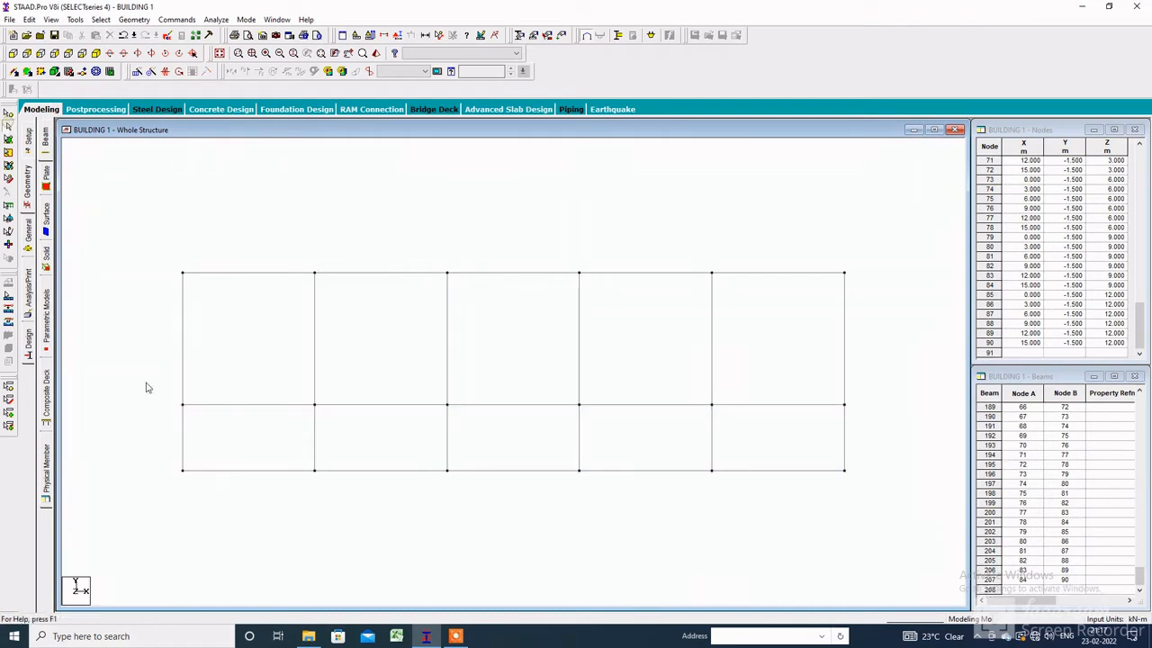
left_click_drag(172, 459, 857, 639)
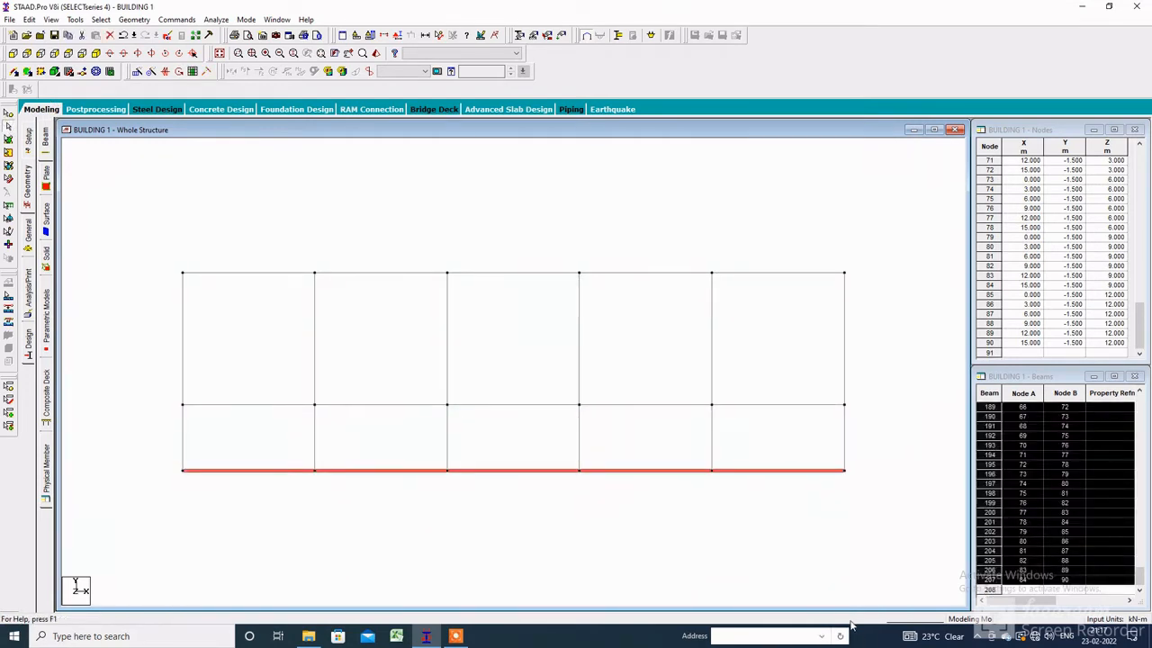
key("Delete")
key("Return")
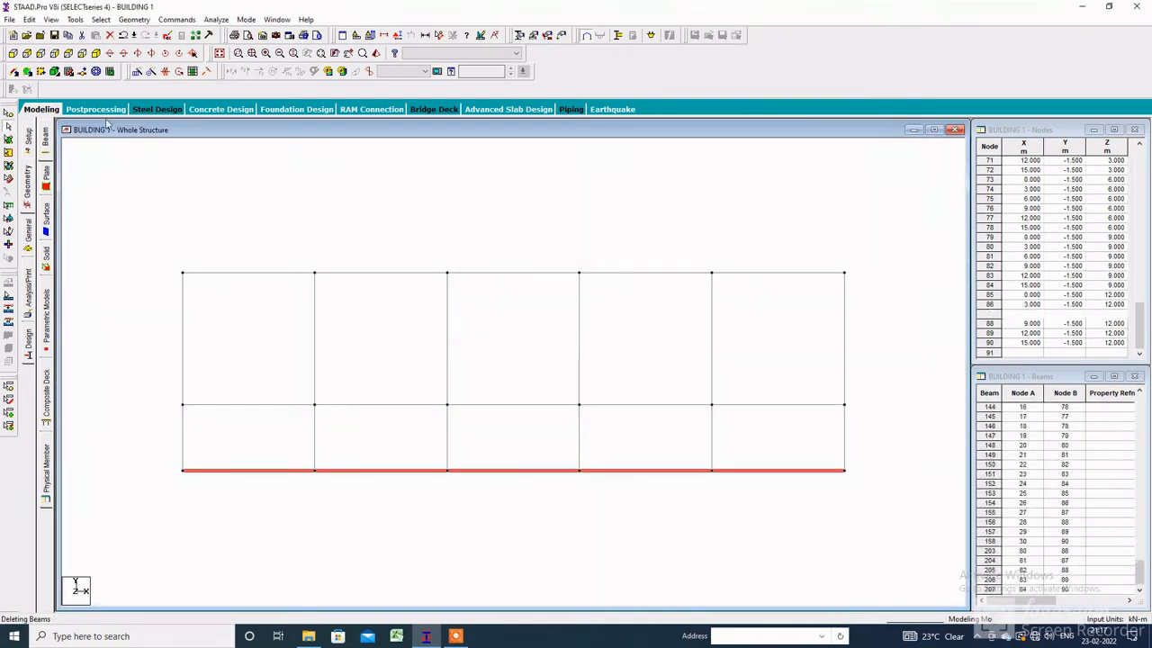
left_click(94, 54)
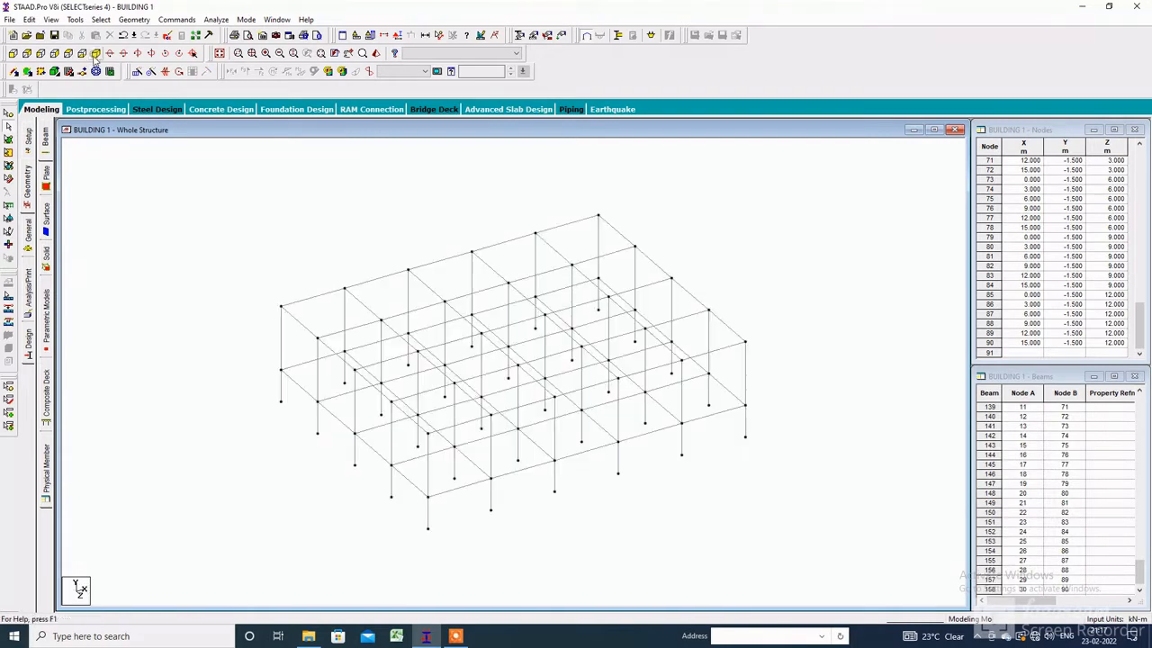
Delete the top-level beams and the 3 m columns above the ground-level grid.
left_click(14, 74)
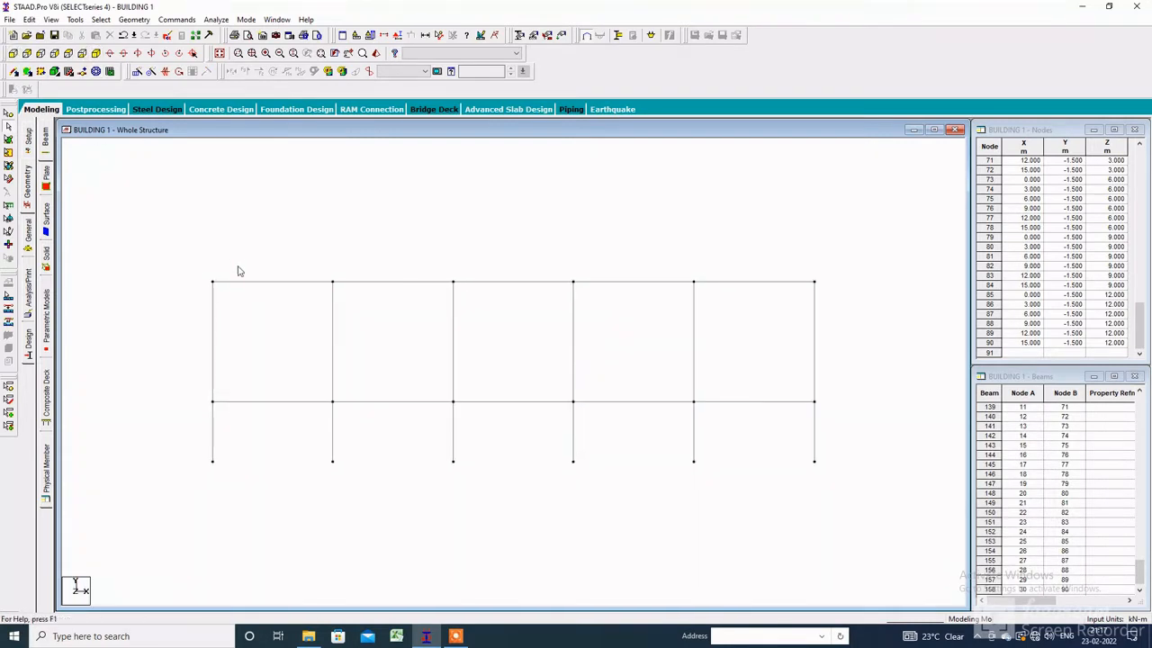
left_click(68, 54)
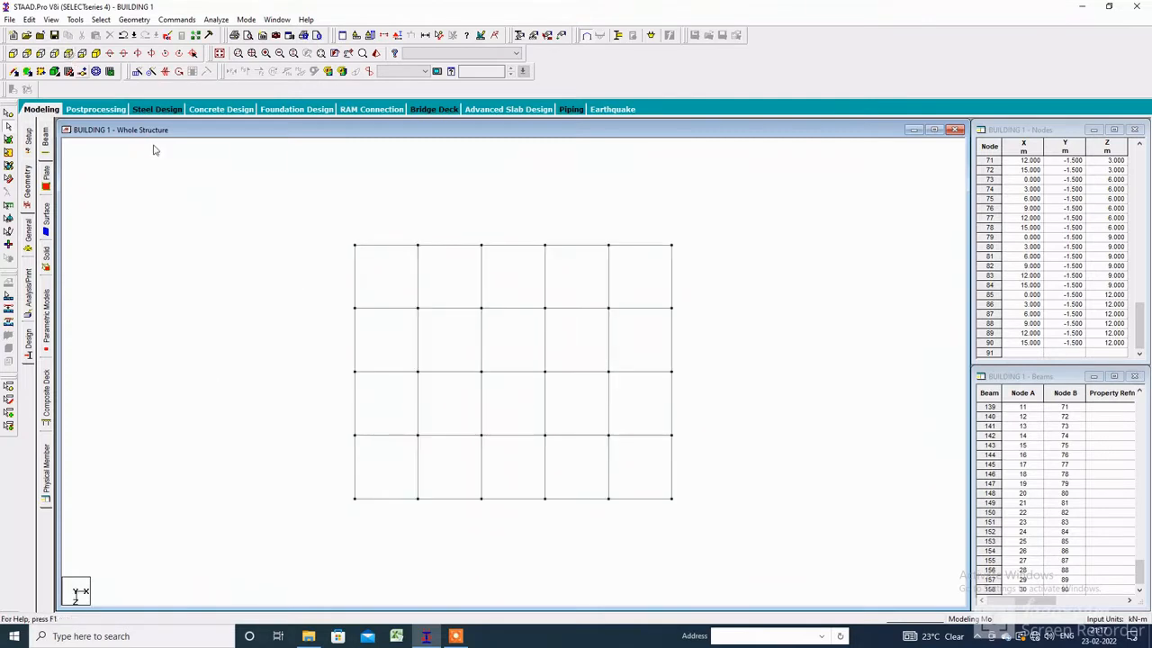
left_click(13, 54)
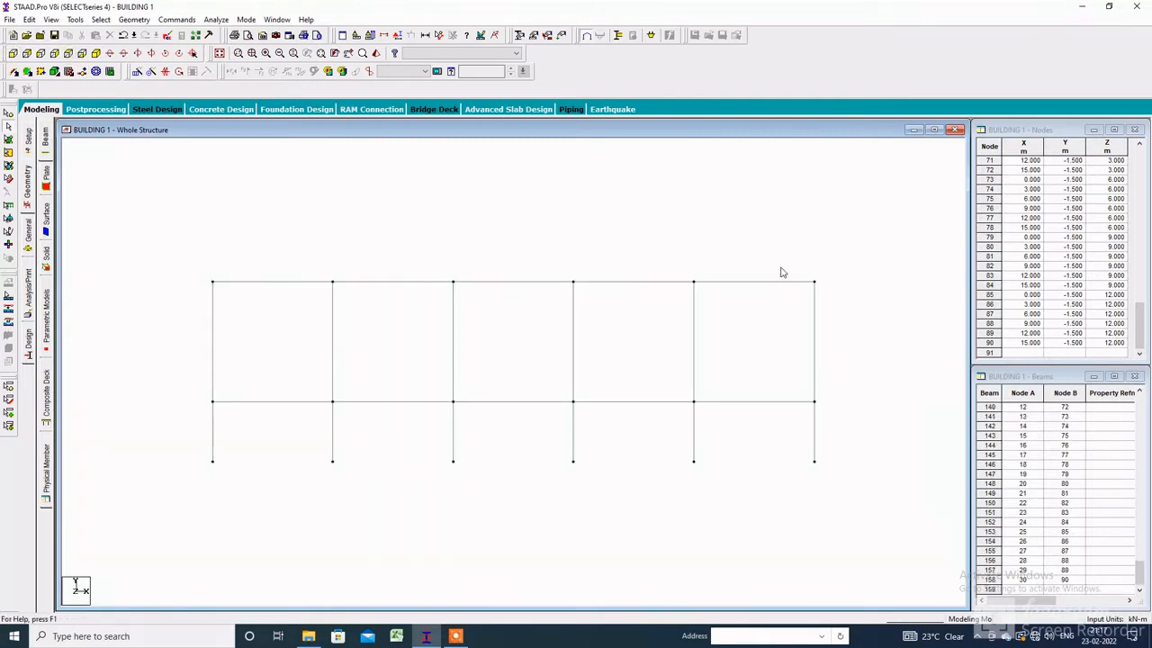
left_click_drag(846, 340, 163, 402)
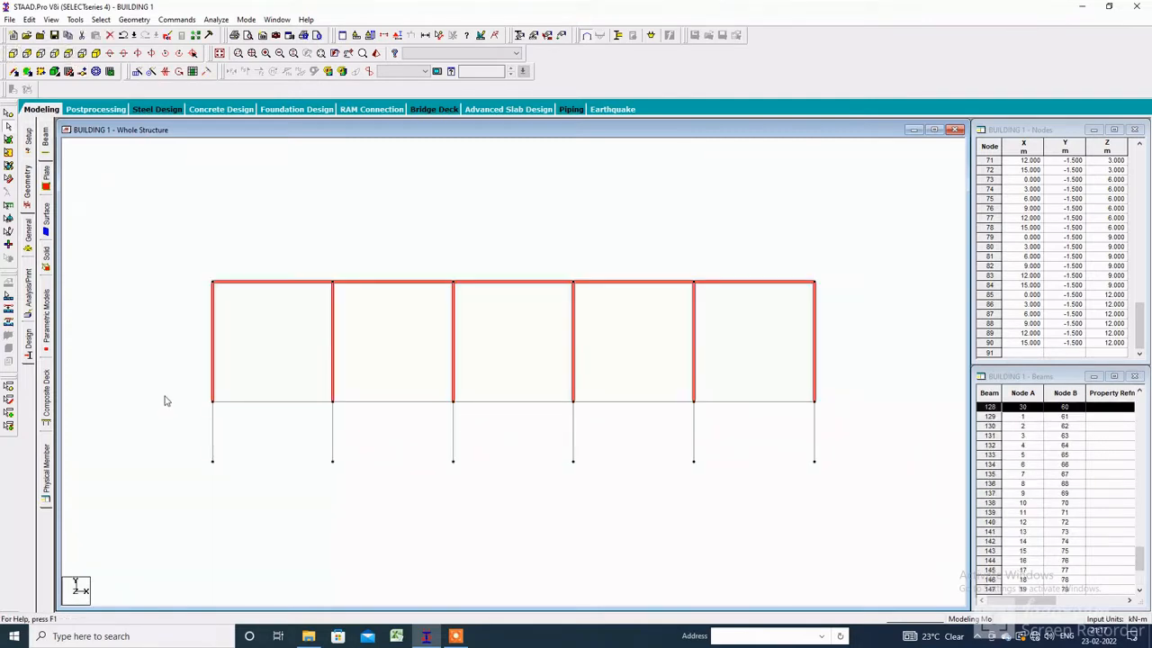
key("Delete")
key("Return")
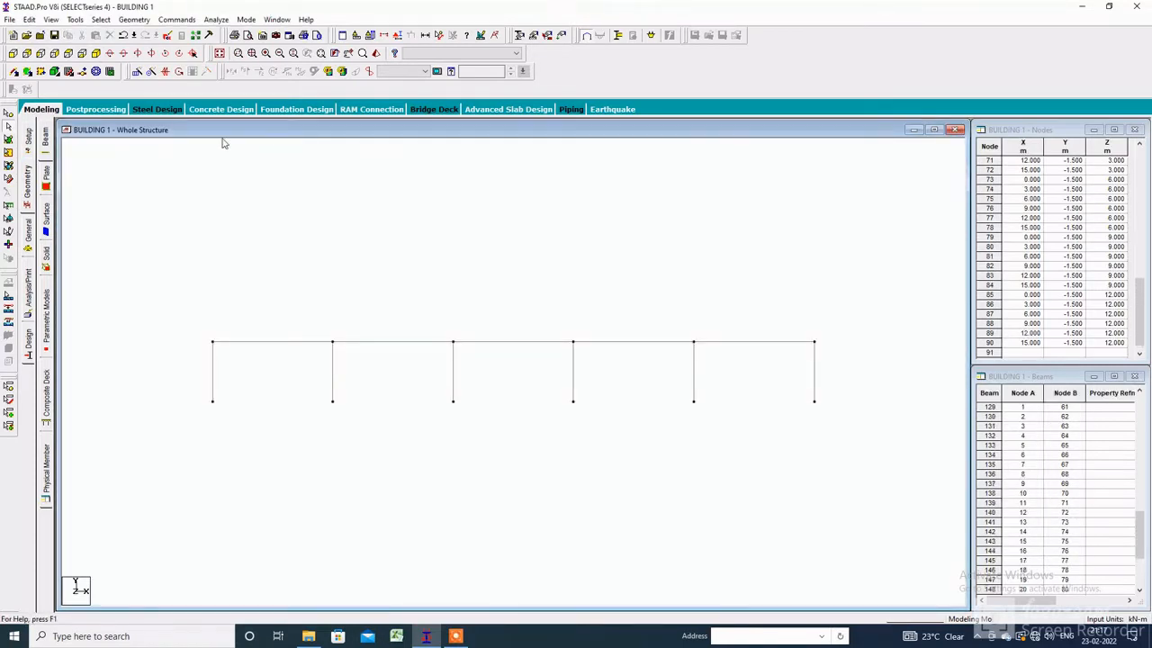
left_click(109, 68)
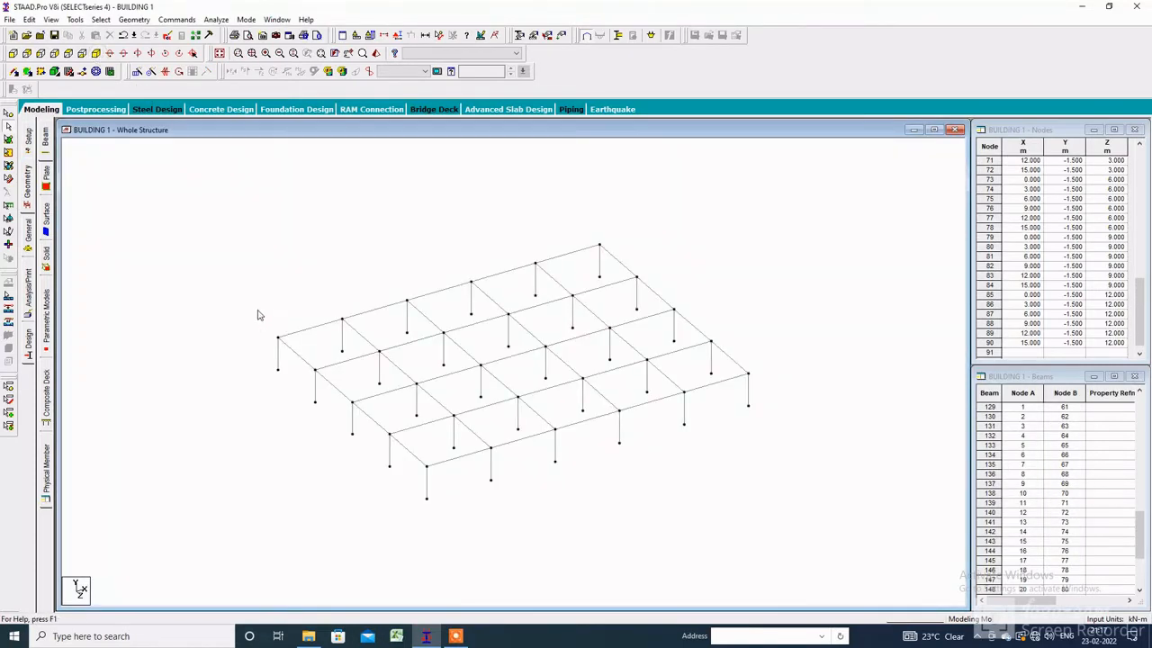
Select the inner block of 3 by 2 bays in plan and display only those members.
left_click(80, 54)
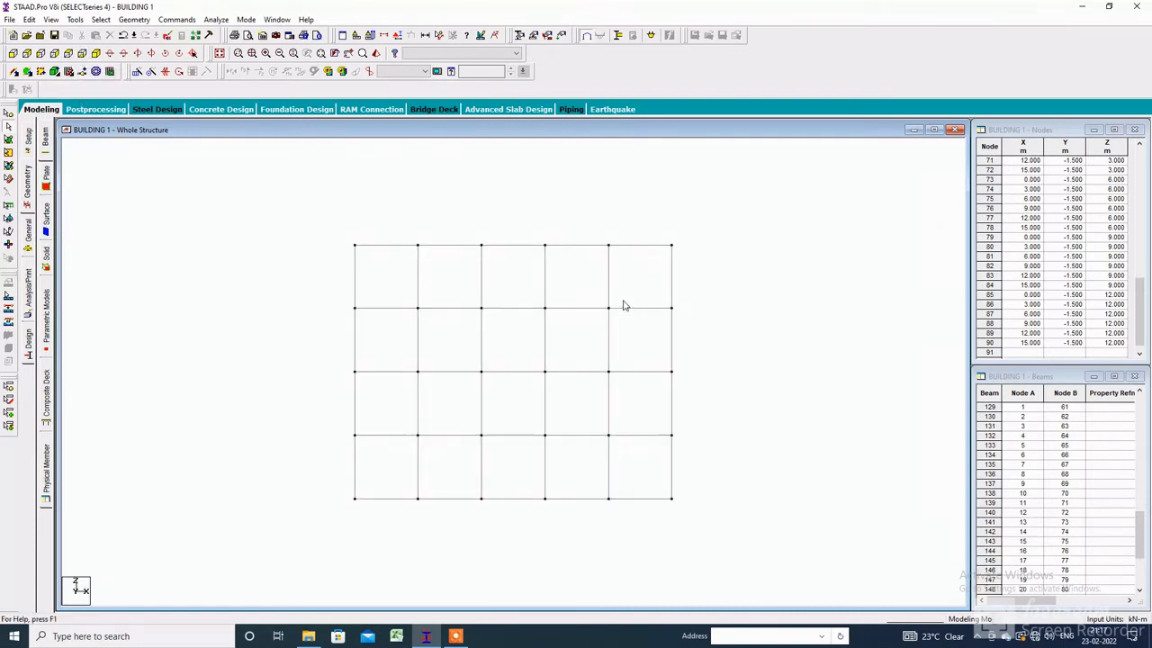
left_click_drag(622, 300, 414, 444)
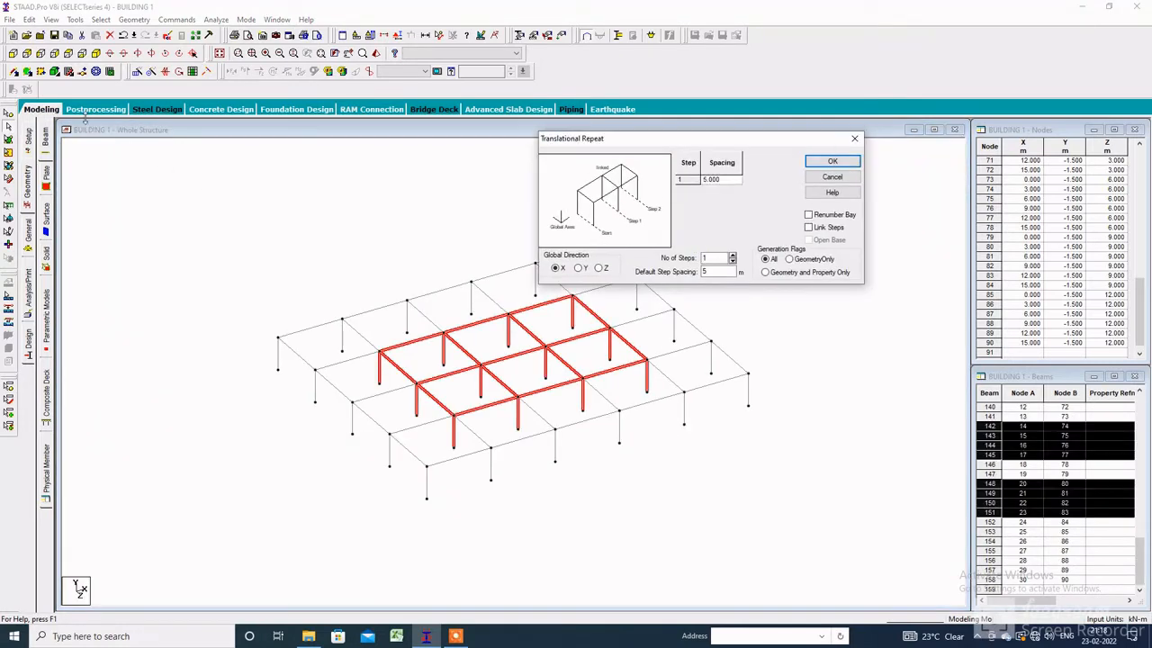
left_click(54, 19)
left_click(99, 51)
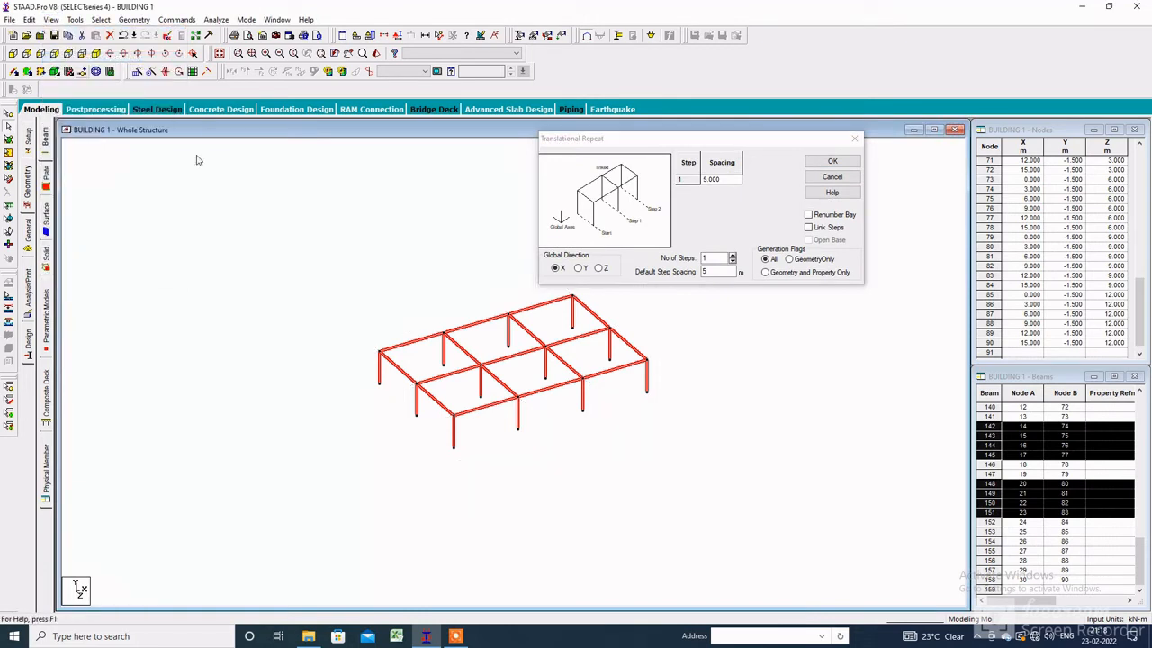
Repeat the inner block's horizontal beams 12 times in the Y direction at 3 m spacing with linked steps, and display the whole structure.
left_click(14, 54)
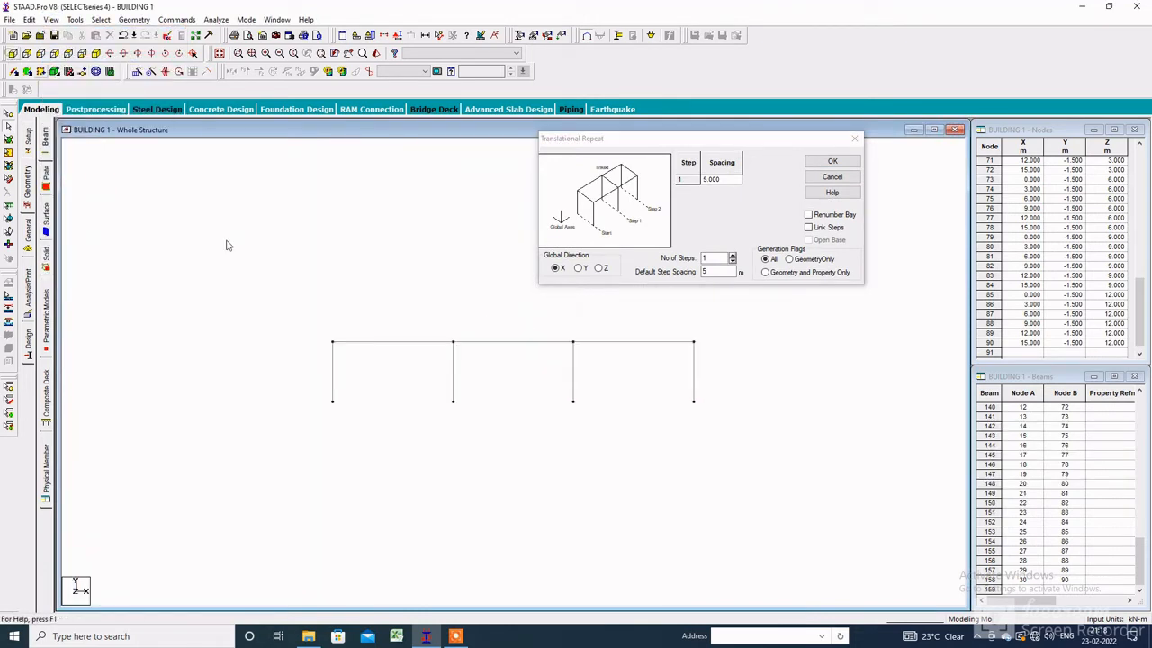
left_click_drag(730, 366, 272, 394)
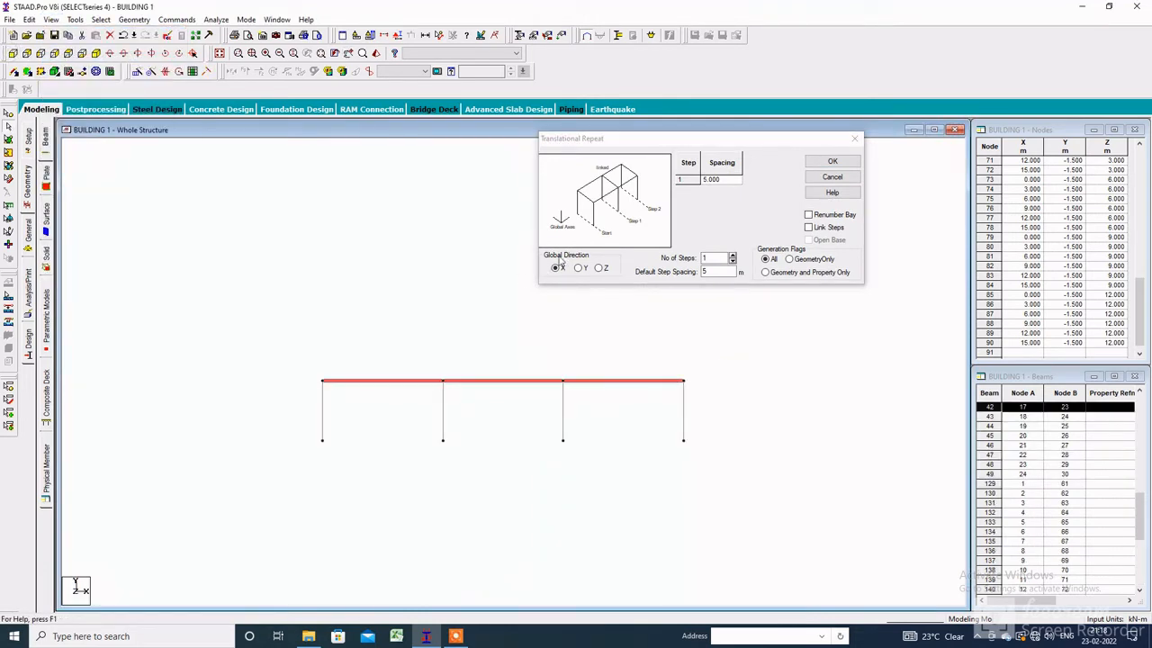
left_click(580, 268)
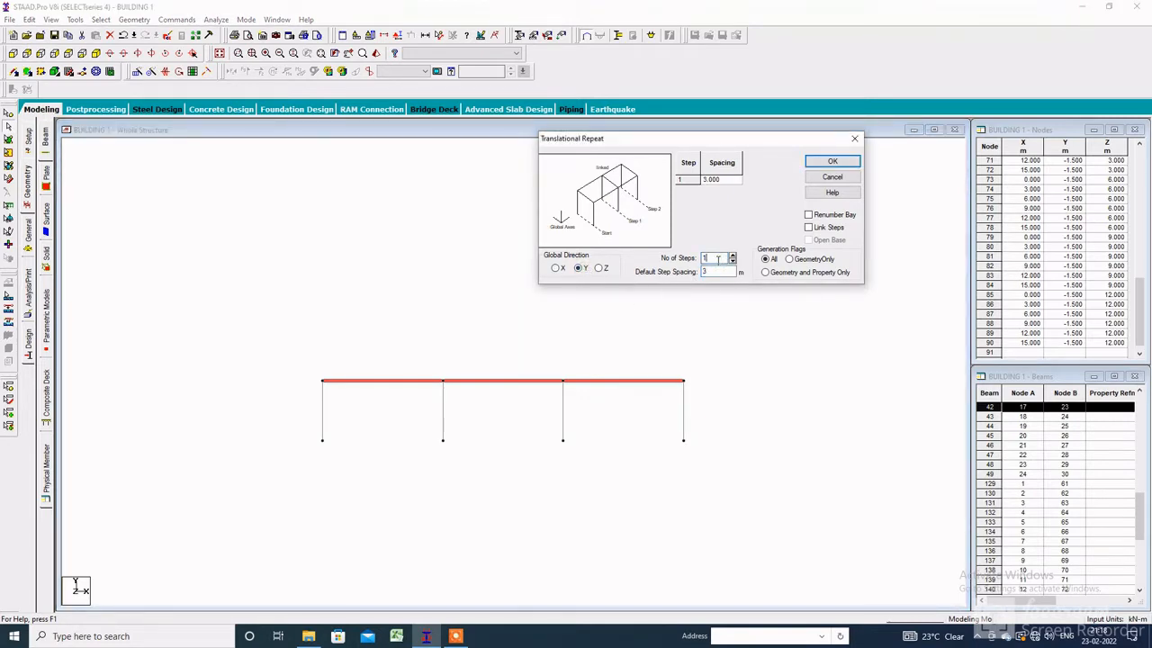
type("2")
left_click(809, 227)
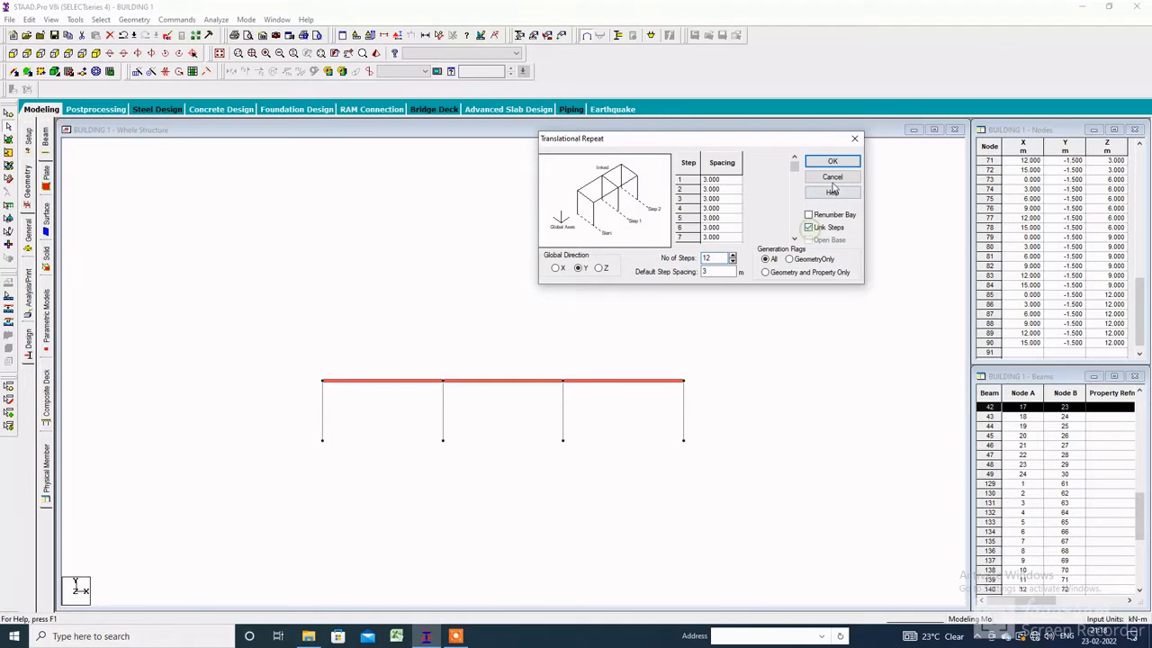
left_click(832, 161)
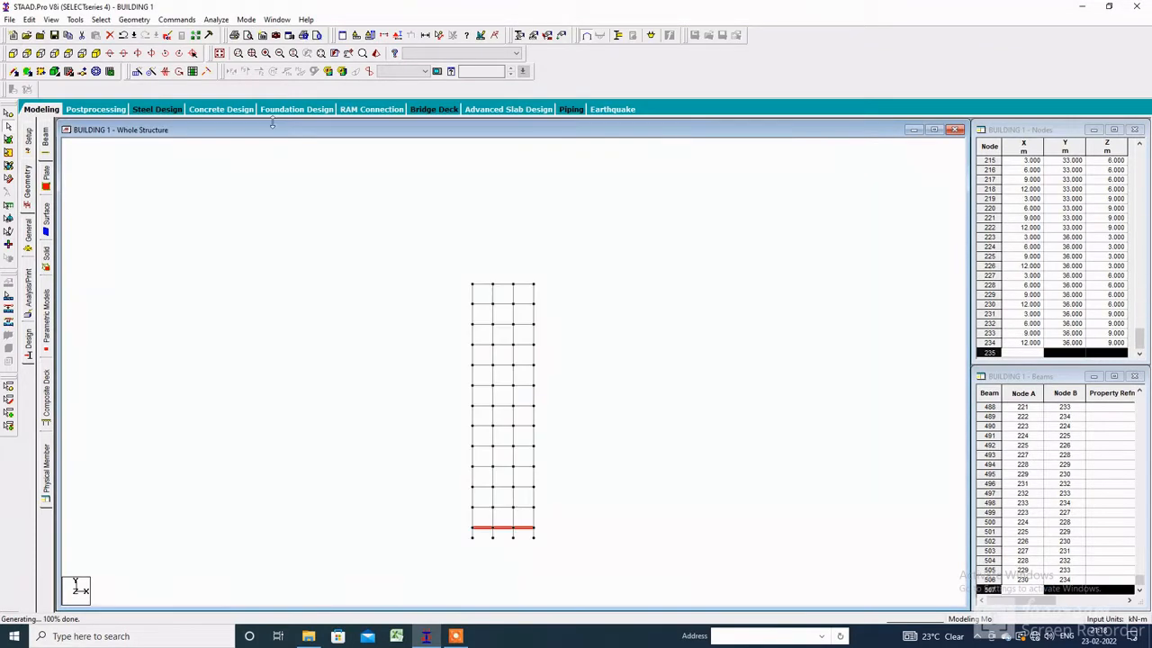
left_click(216, 54)
left_click(644, 362)
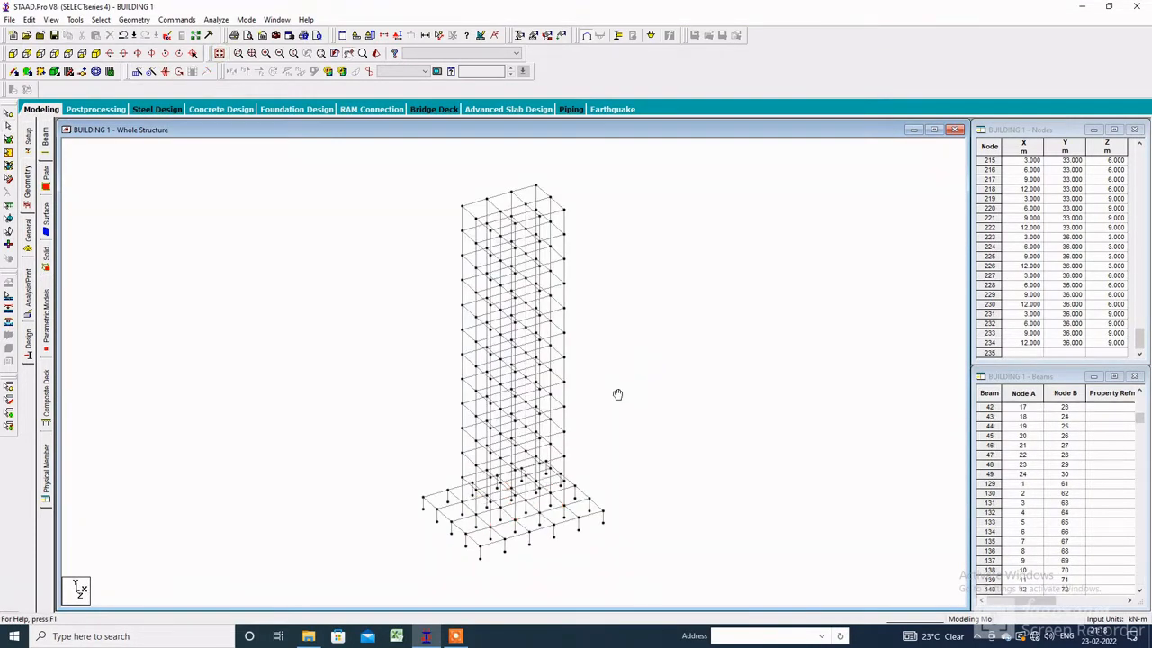
middle_click_drag(617, 393, 550, 368)
scroll(550, 368, "down", 1)
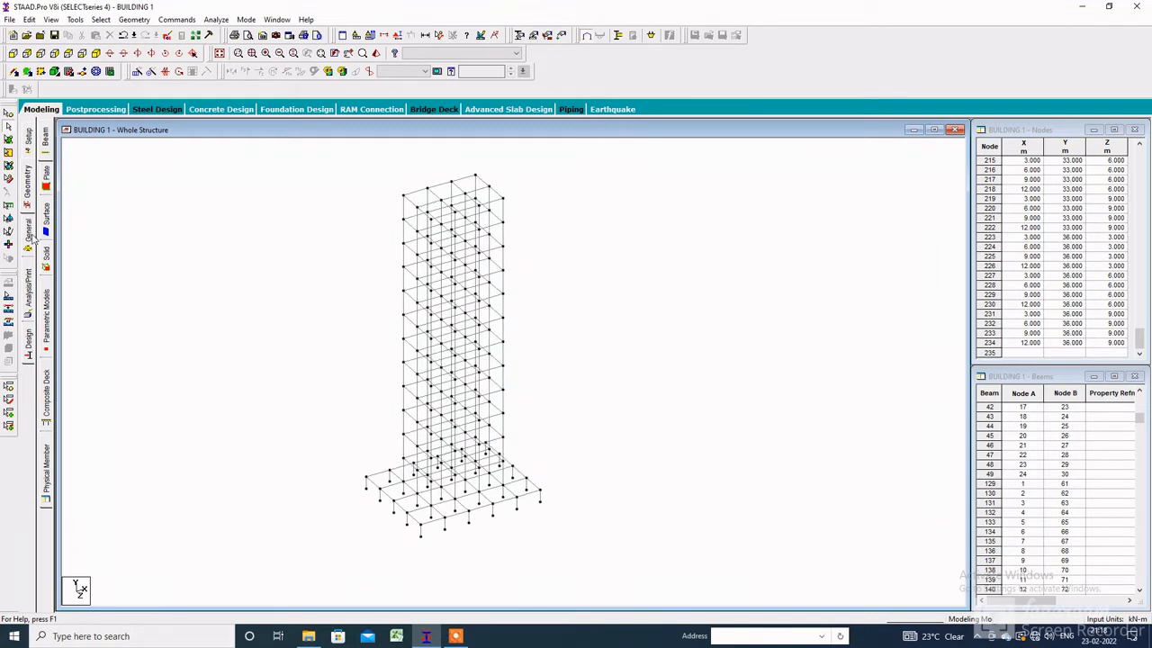
Create a fixed support definition for the structure.
left_click(28, 236)
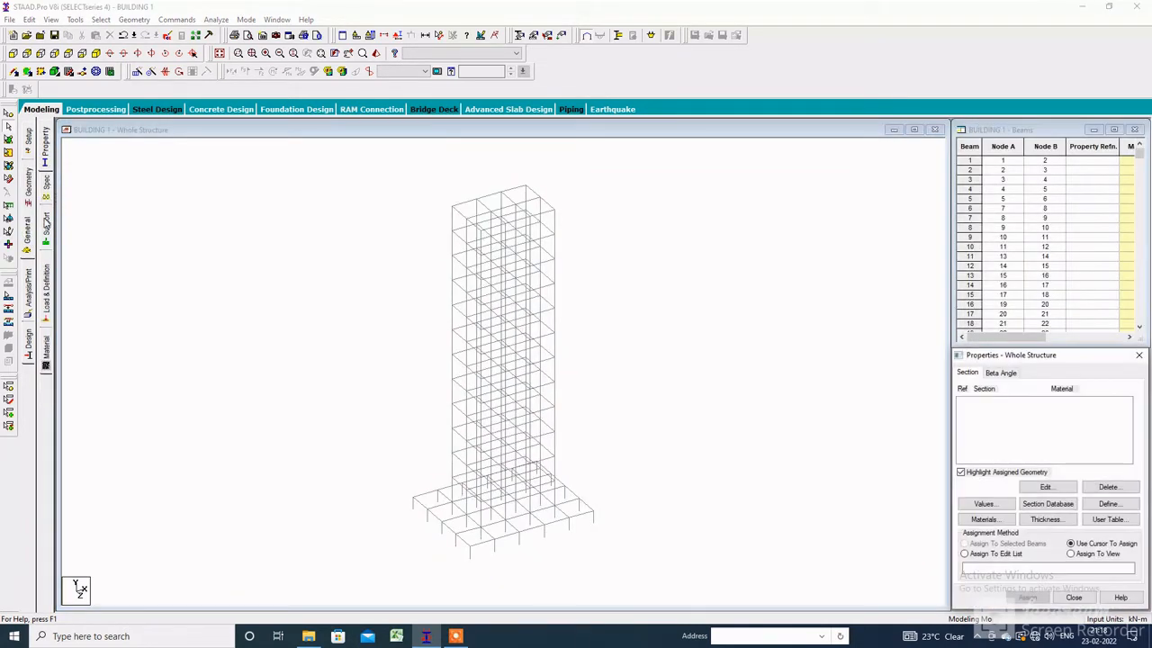
left_click(46, 225)
left_click(1059, 509)
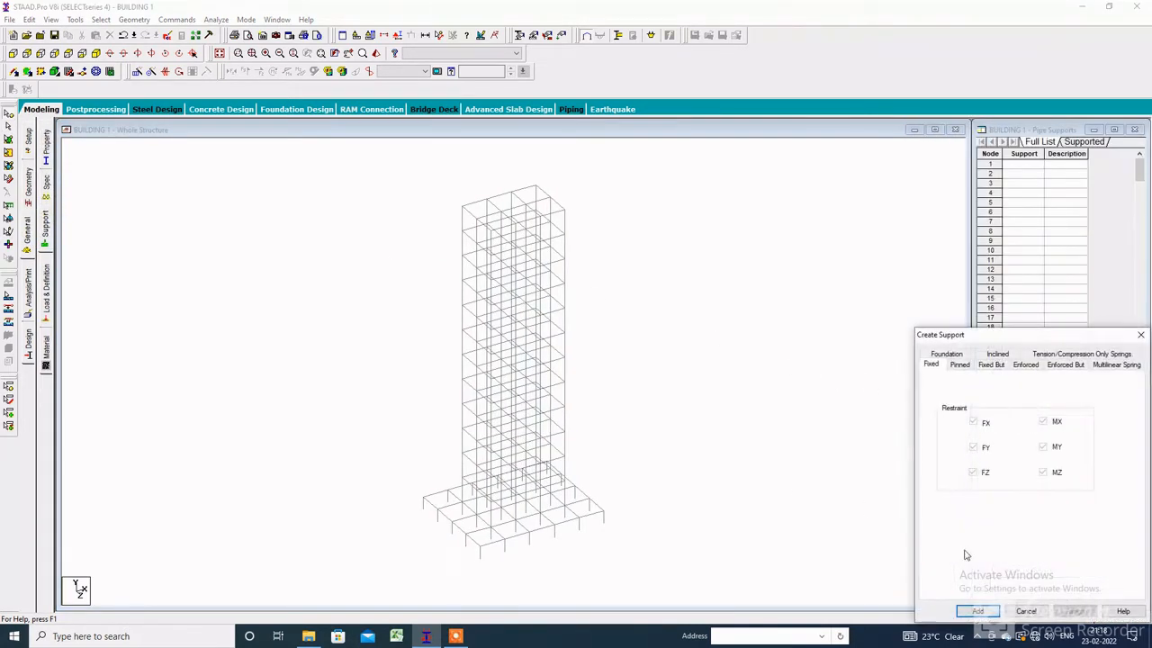
left_click(1014, 609)
Assign the fixed support to all the nodes at the column bases.
left_click(1005, 434)
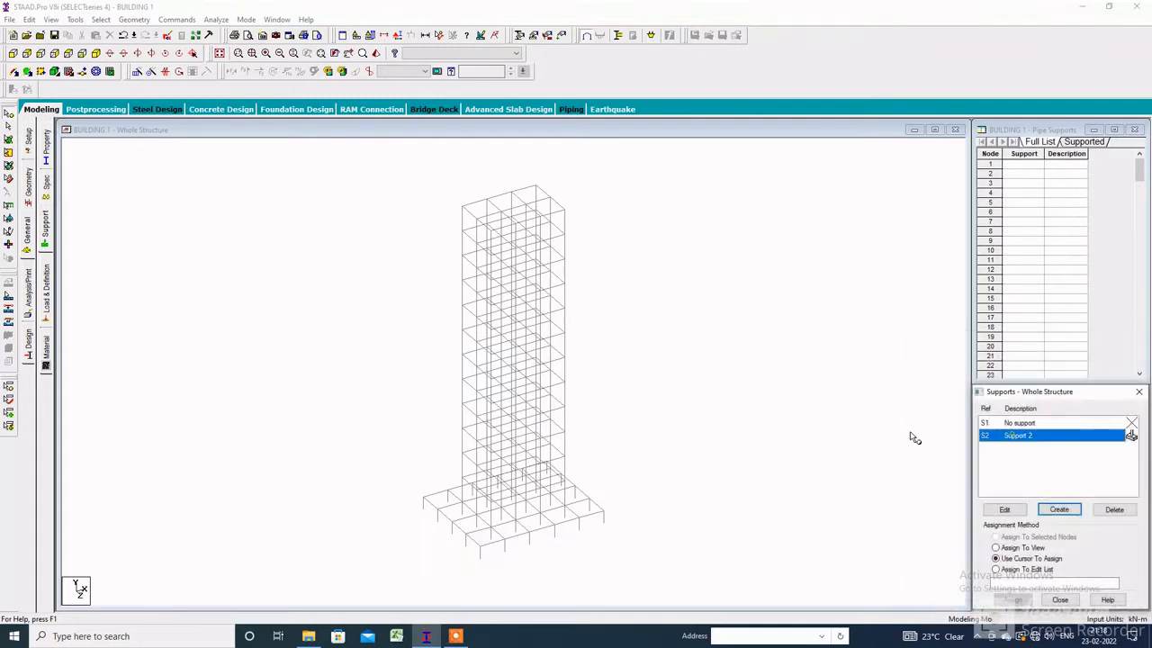
left_click(12, 53)
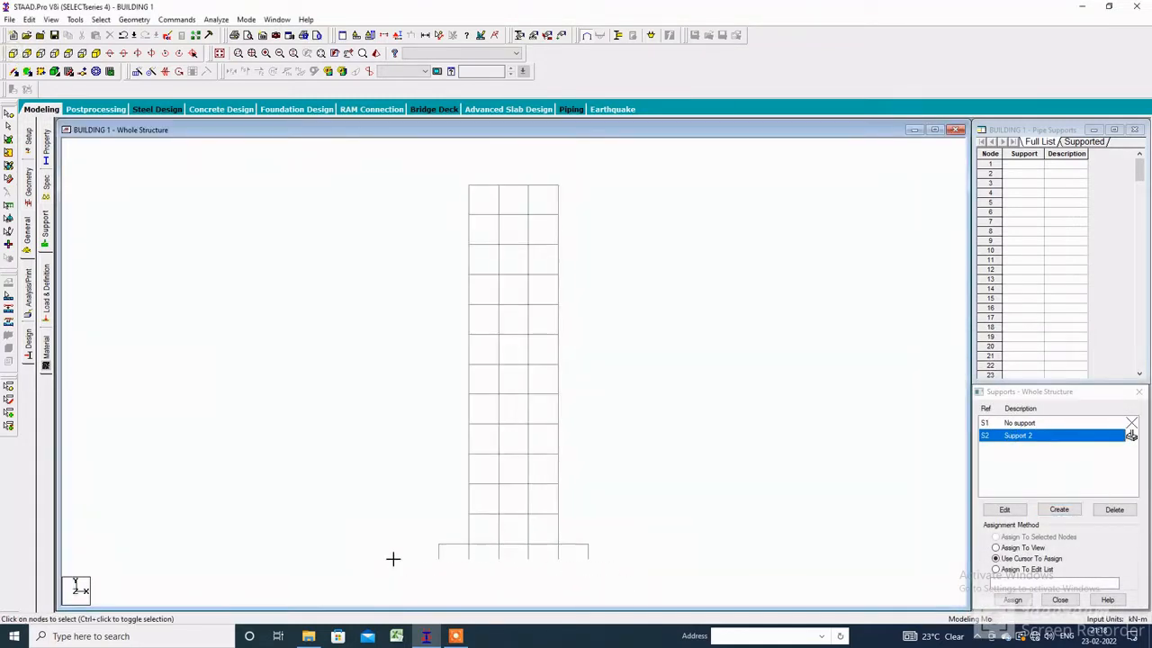
left_click_drag(387, 547, 634, 578)
left_click(1012, 599)
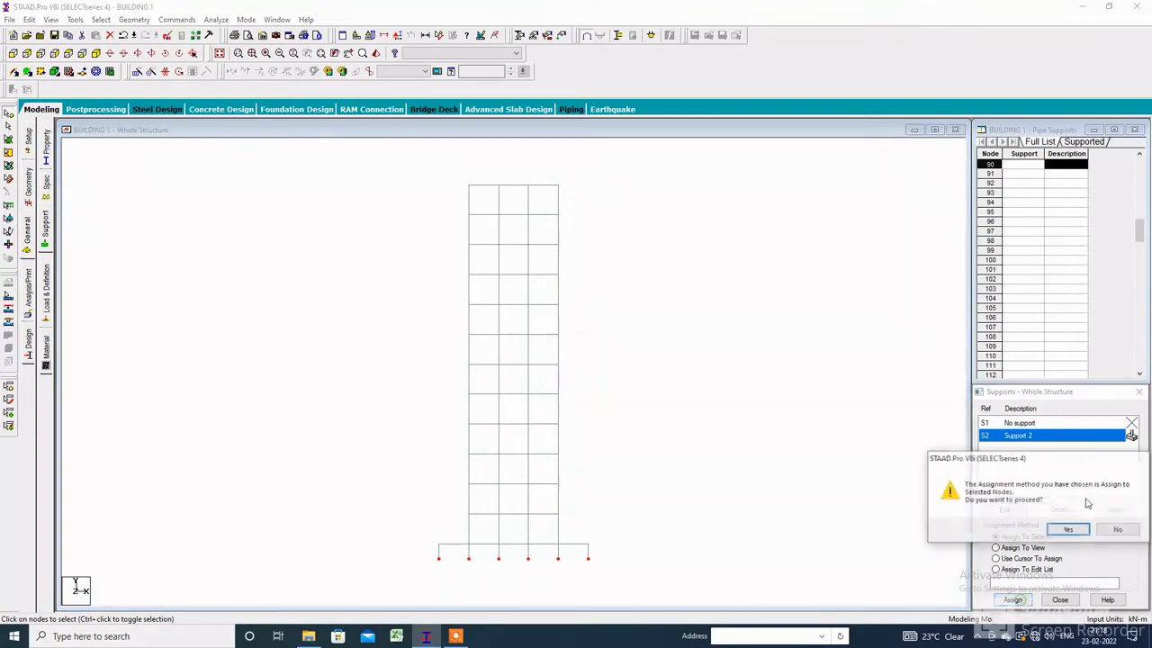
left_click(1068, 529)
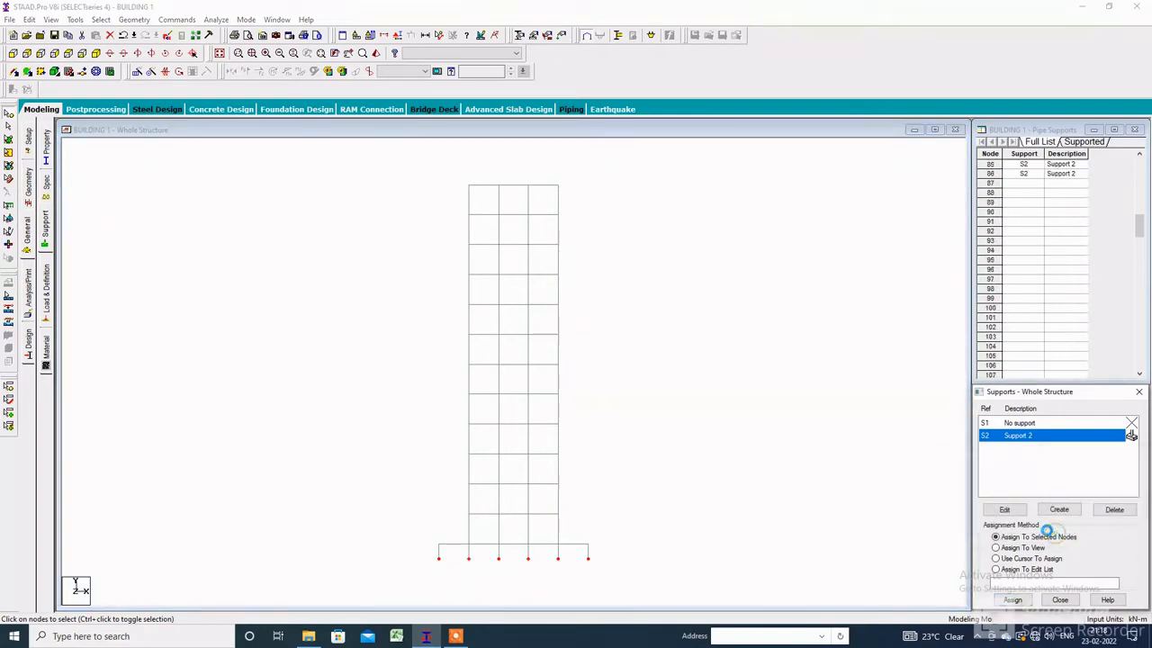
left_click(110, 70)
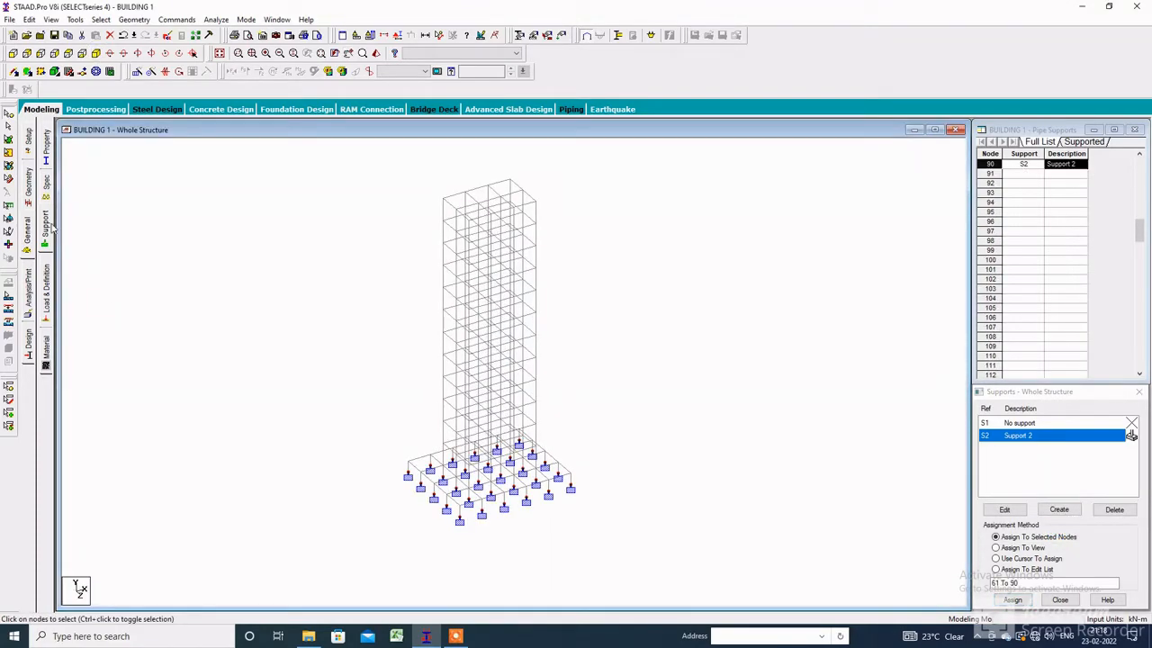
Define two rectangular concrete sections for the members, 0.25 × 0.40 m and 0.25 × 0.45 m (YD × ZD).
left_click(46, 144)
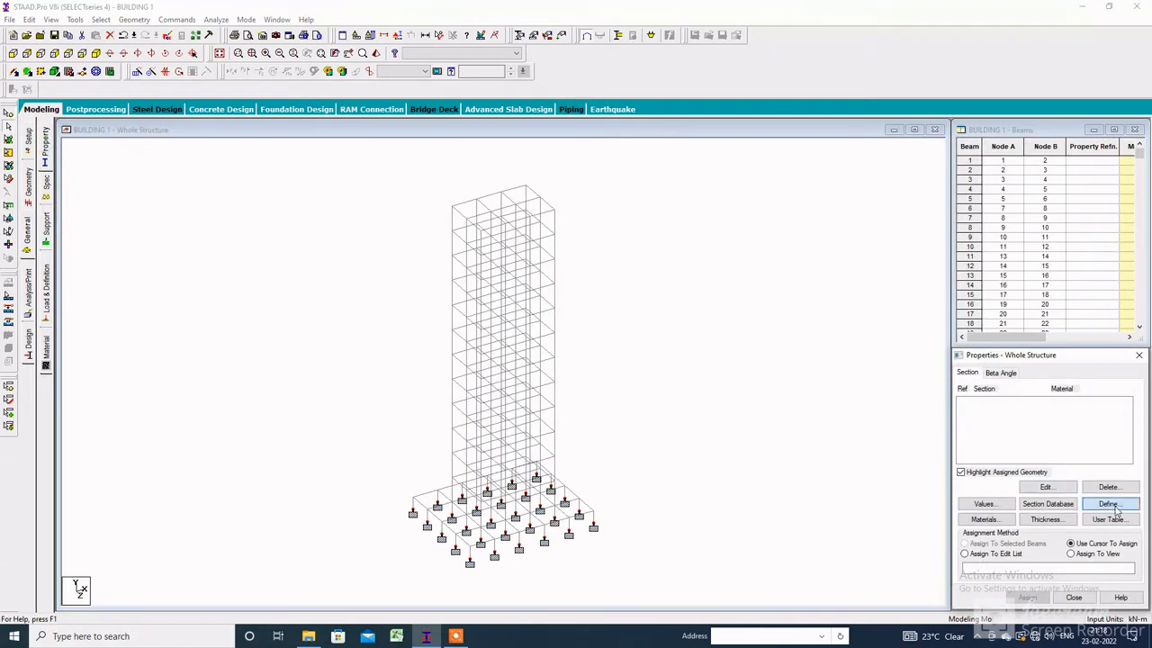
left_click(1109, 504)
left_click(405, 223)
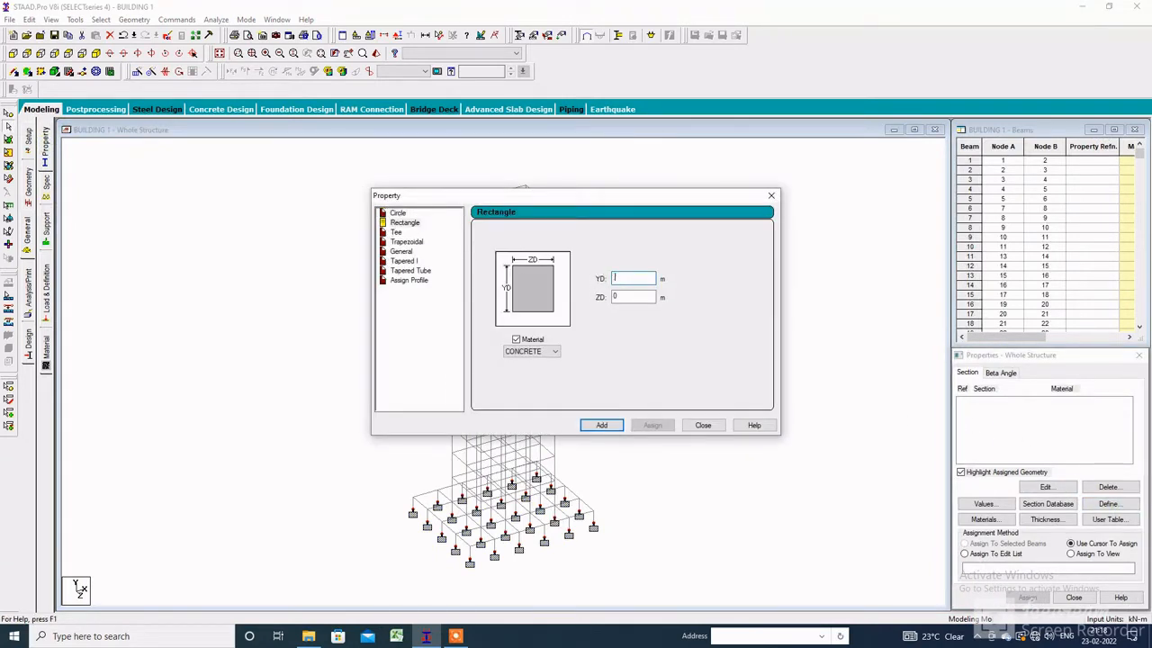
left_click(621, 297)
left_click(601, 425)
double_click(630, 297)
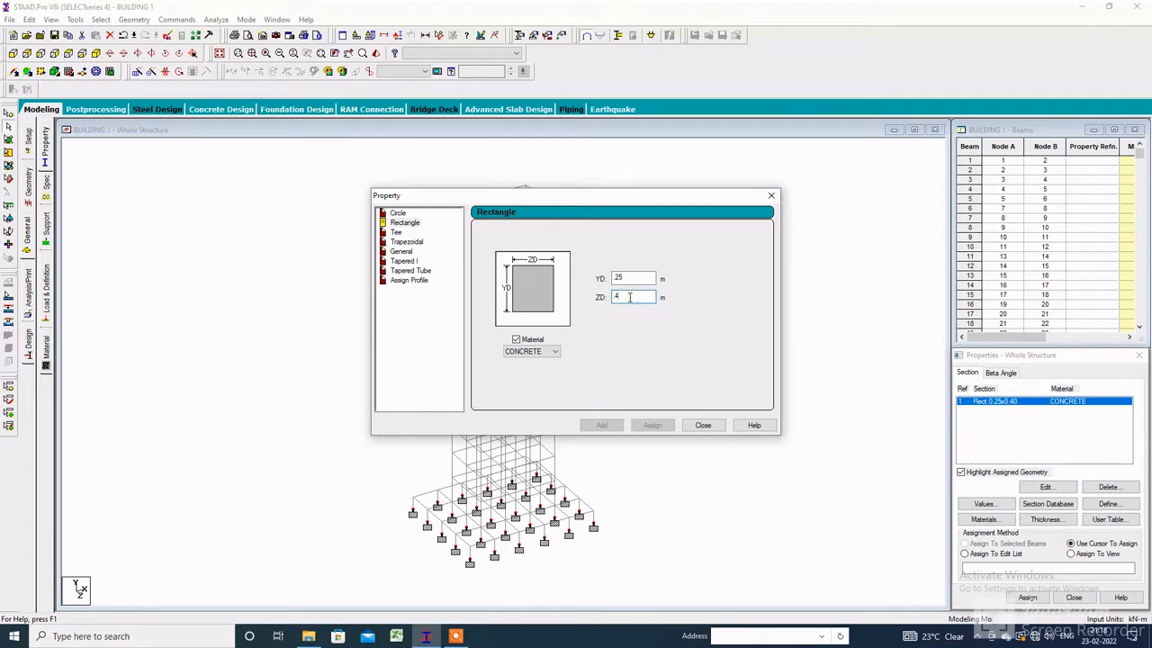
type("5")
left_click(611, 425)
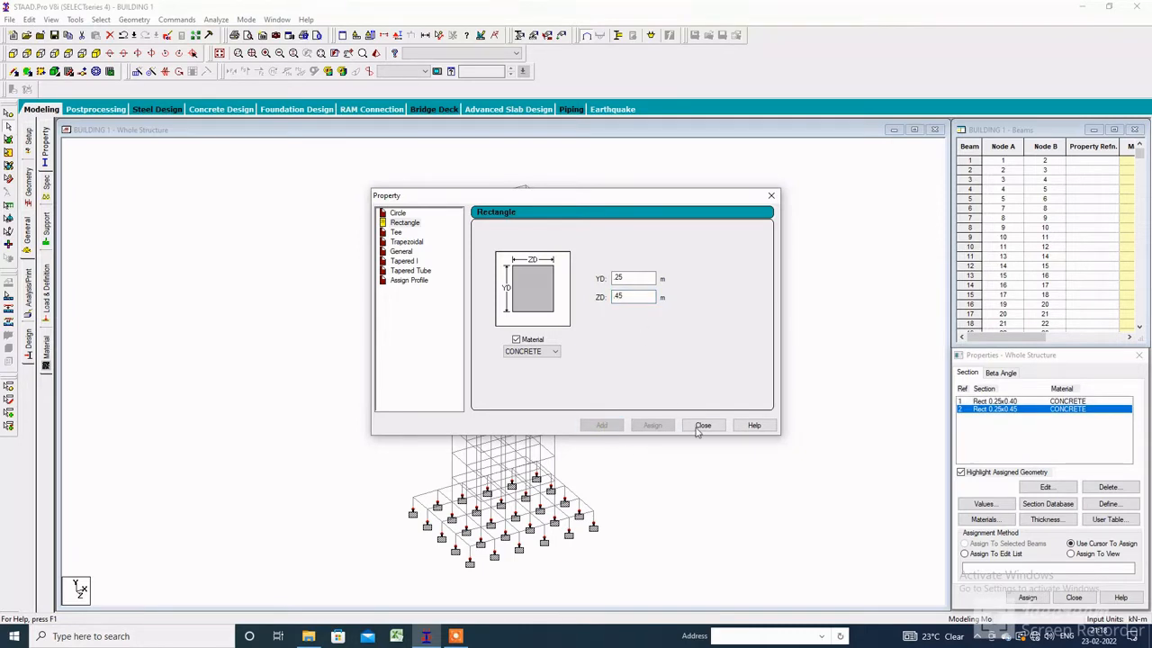
left_click(699, 427)
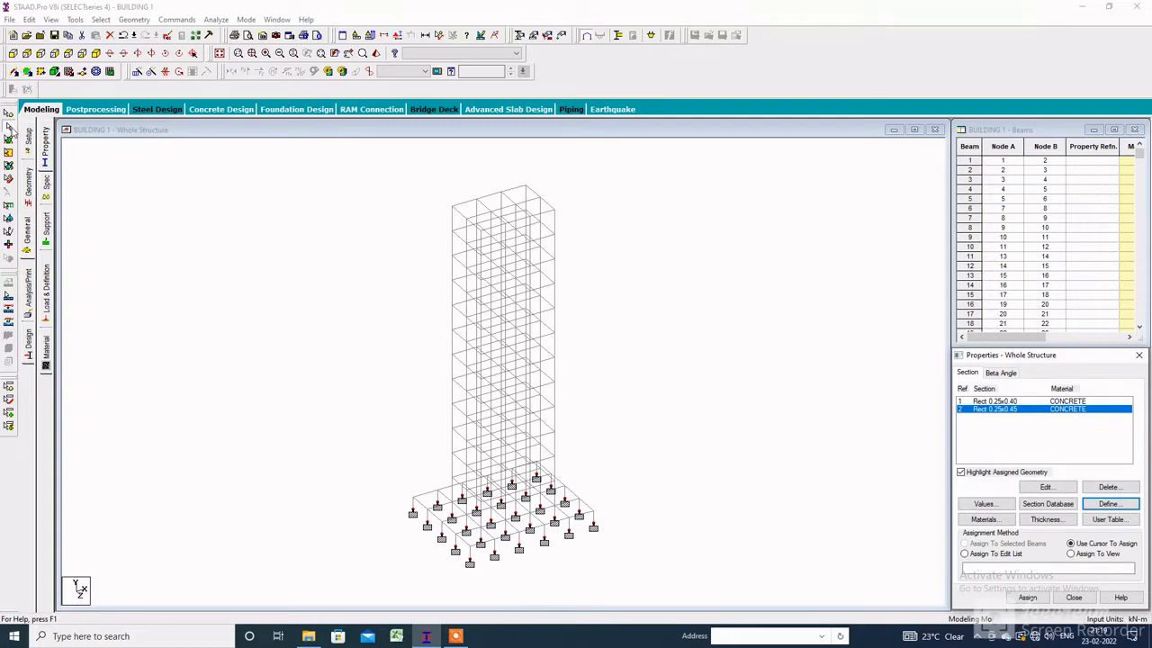
Assign the 0.25 × 0.45 m section to all the short base columns above the supports.
left_click(26, 52)
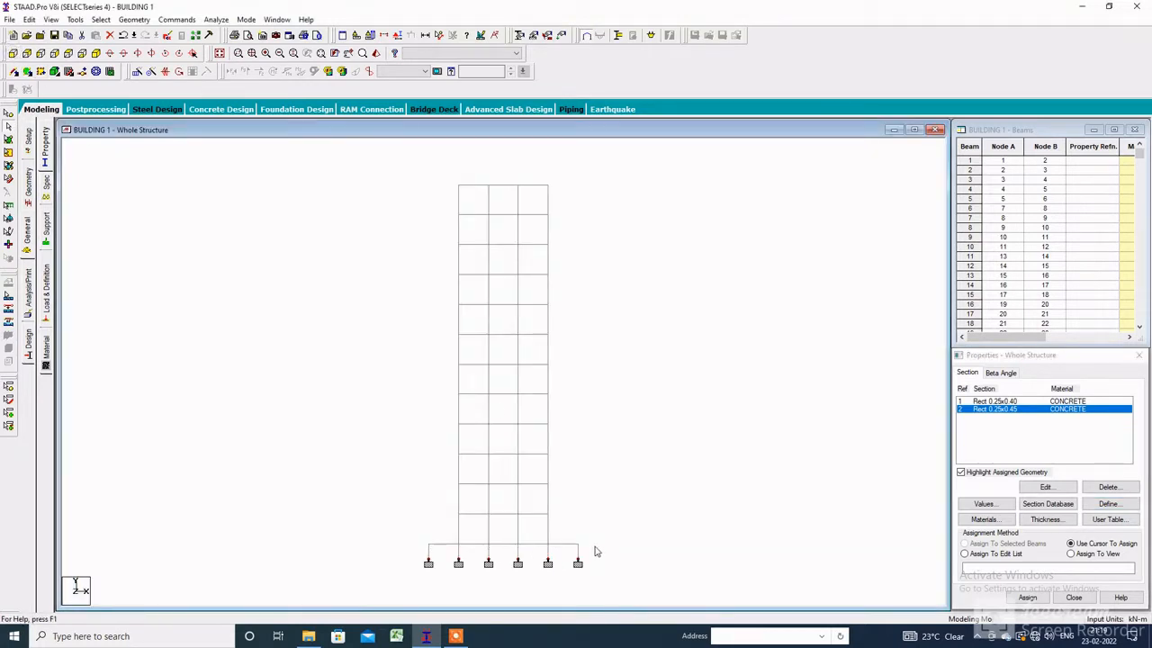
left_click_drag(596, 538, 388, 571)
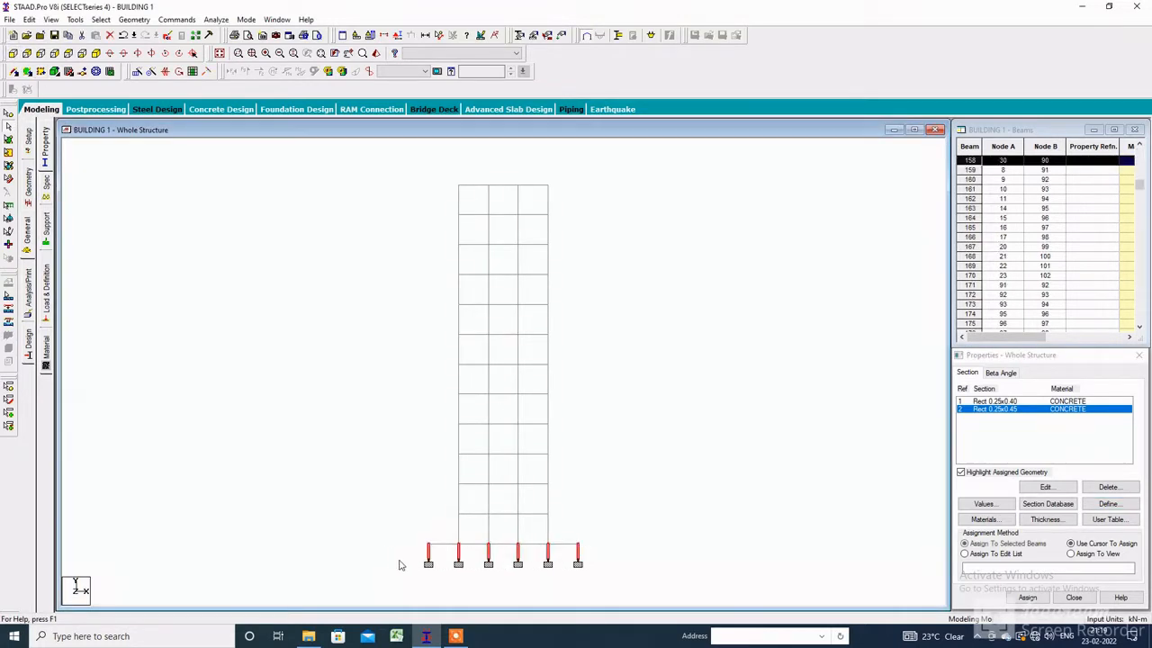
left_click(1026, 598)
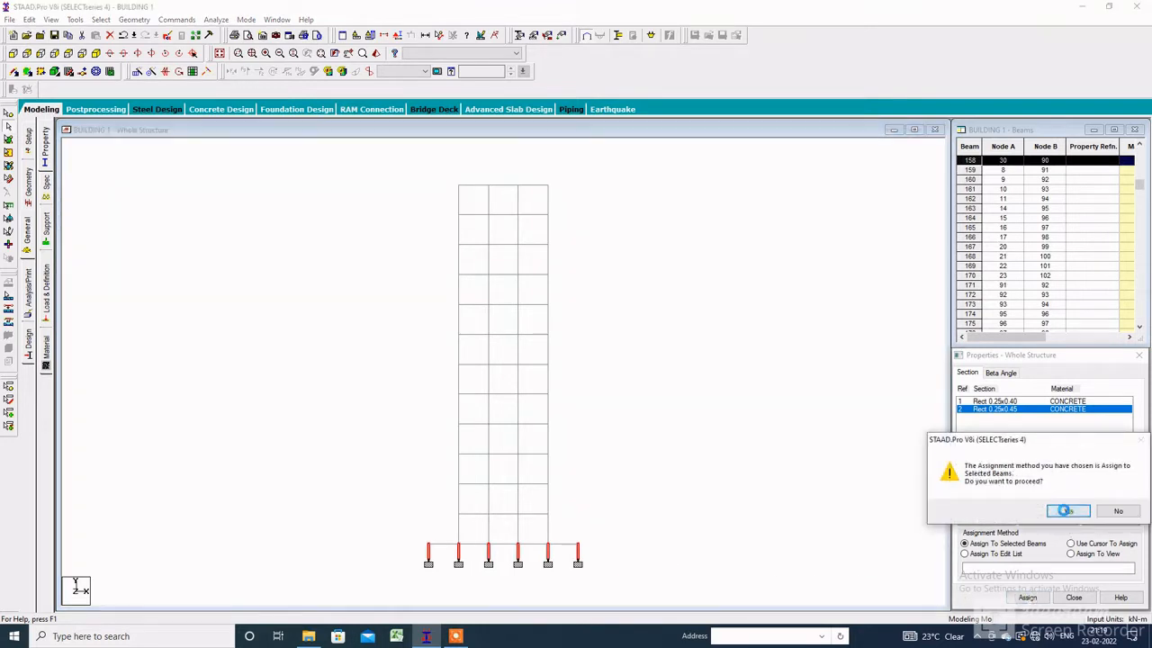
left_click(1071, 513)
Change the YD dimension of the base columns' rectangular section to 0.35 m.
left_click(1045, 487)
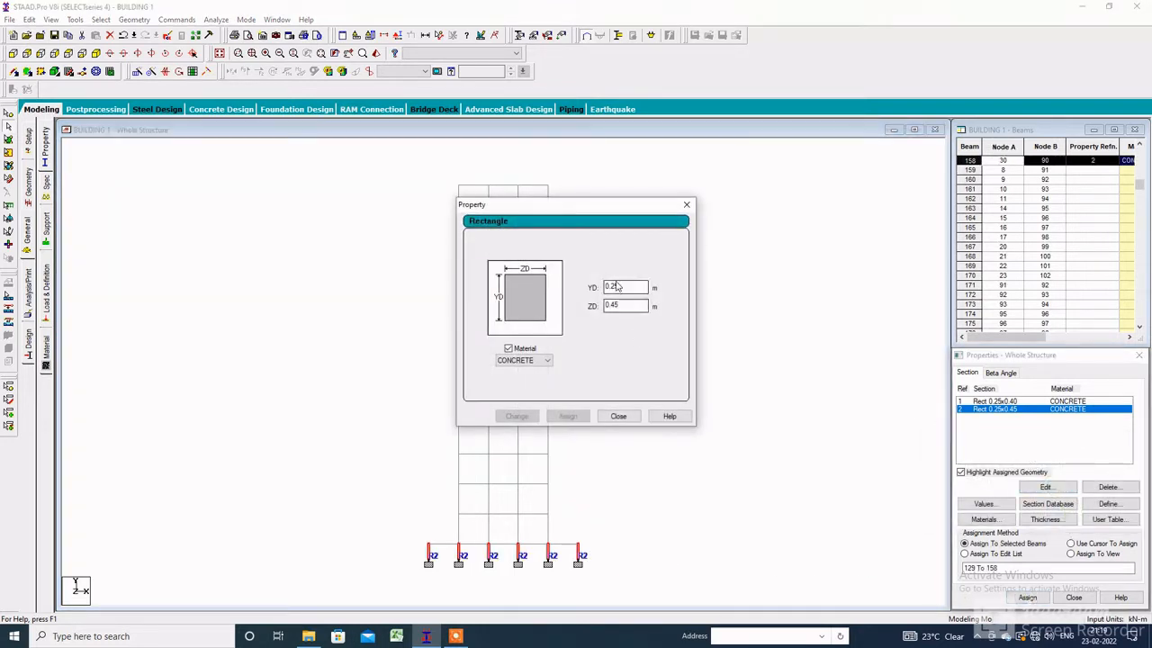
type(".35")
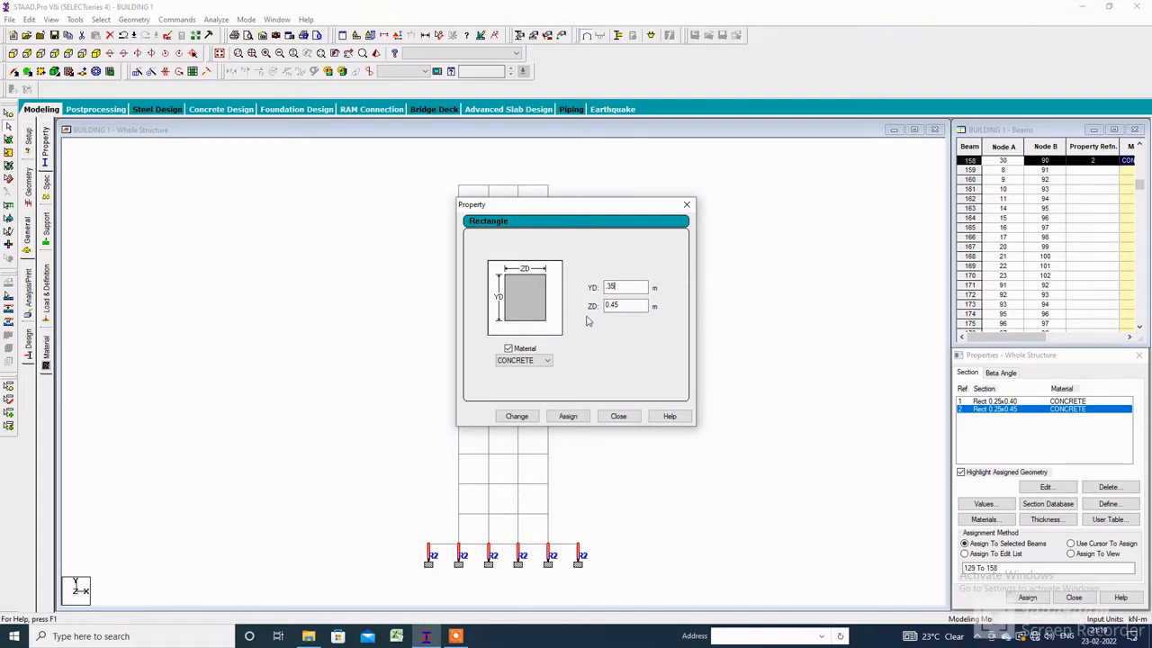
left_click(533, 419)
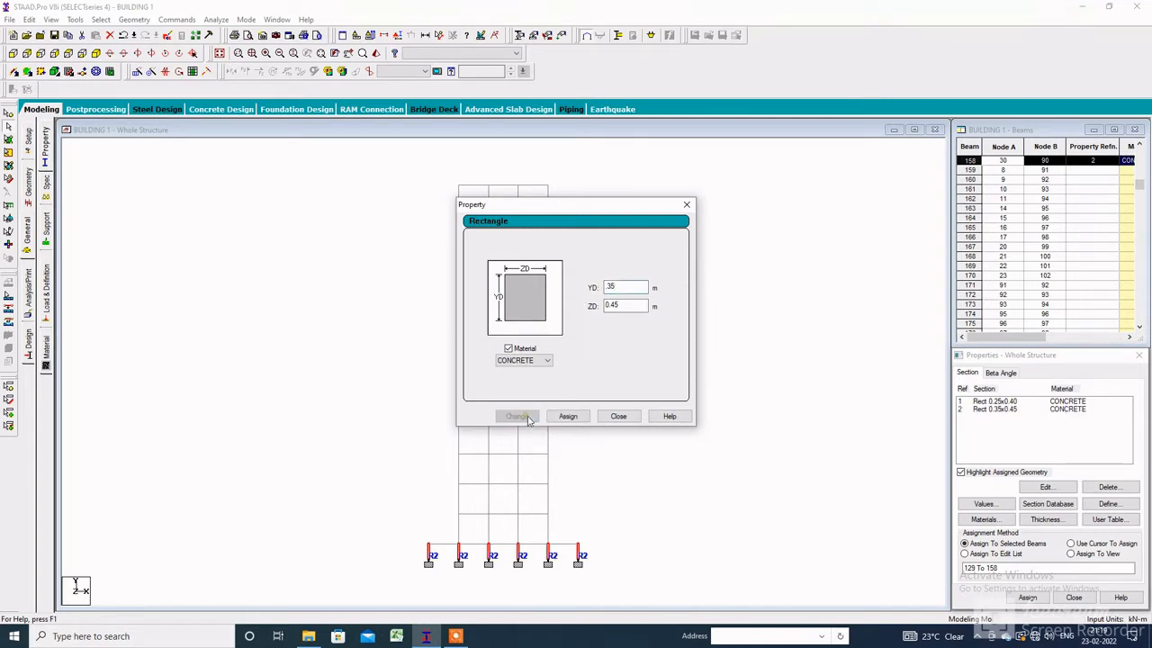
left_click(618, 416)
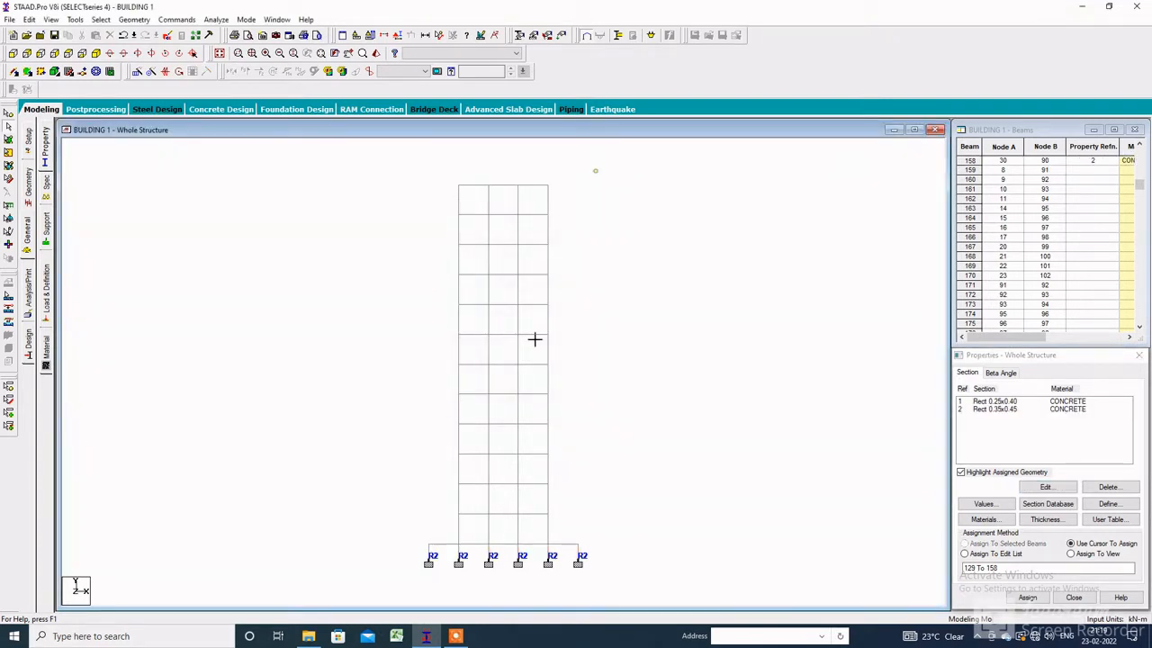
Assign the 0.25 × 0.40 m section to all beams parallel to the X and Z axes.
left_click_drag(595, 171, 576, 370)
left_click(995, 401)
left_click(101, 18)
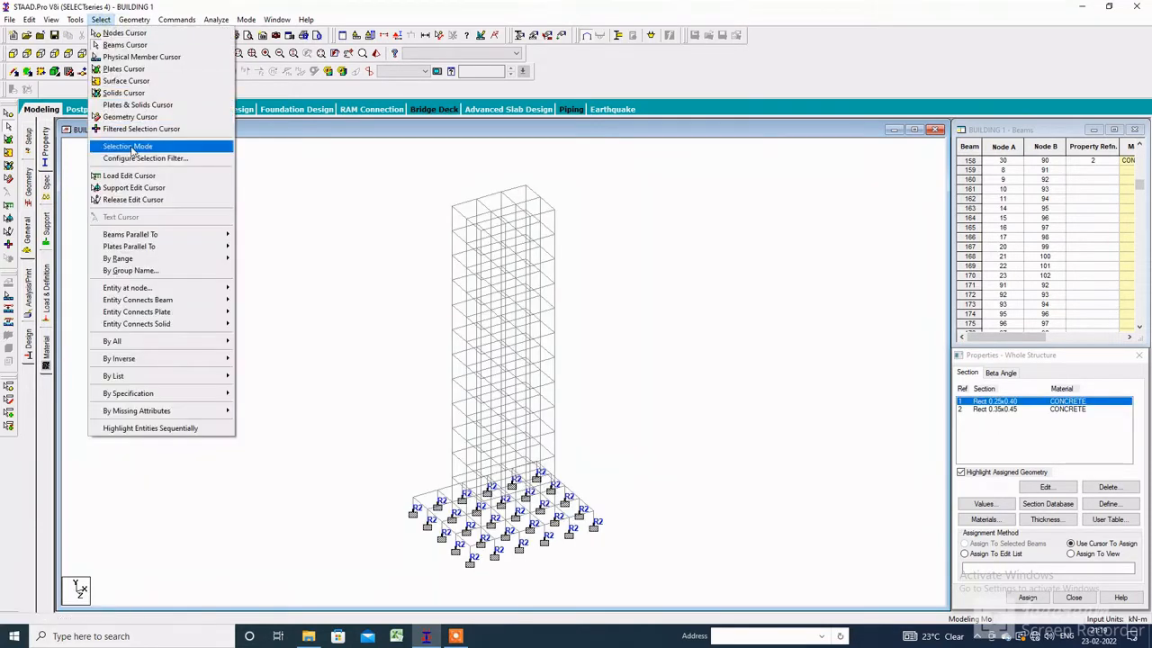
mouse_move(148, 235)
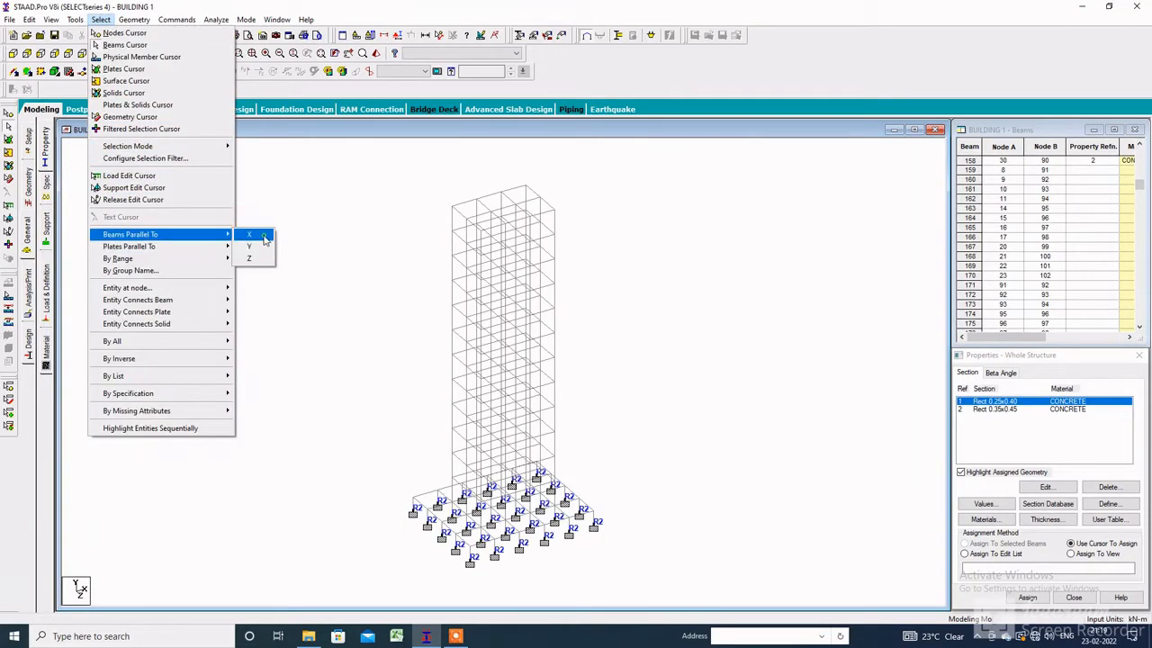
left_click(263, 239)
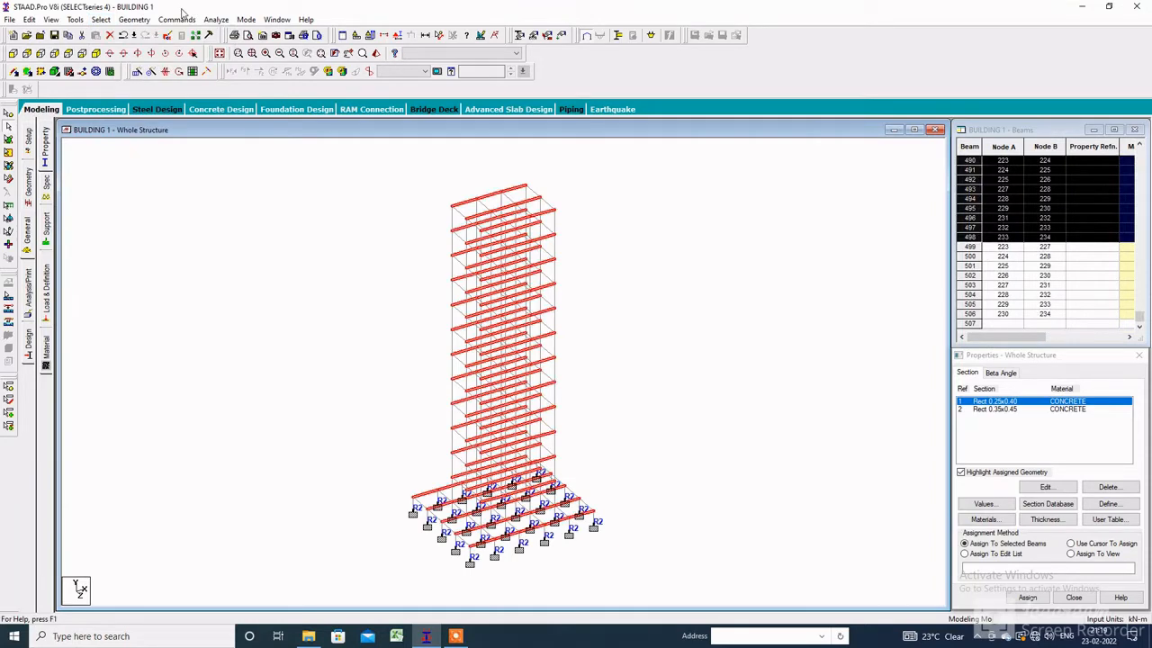
left_click(101, 18)
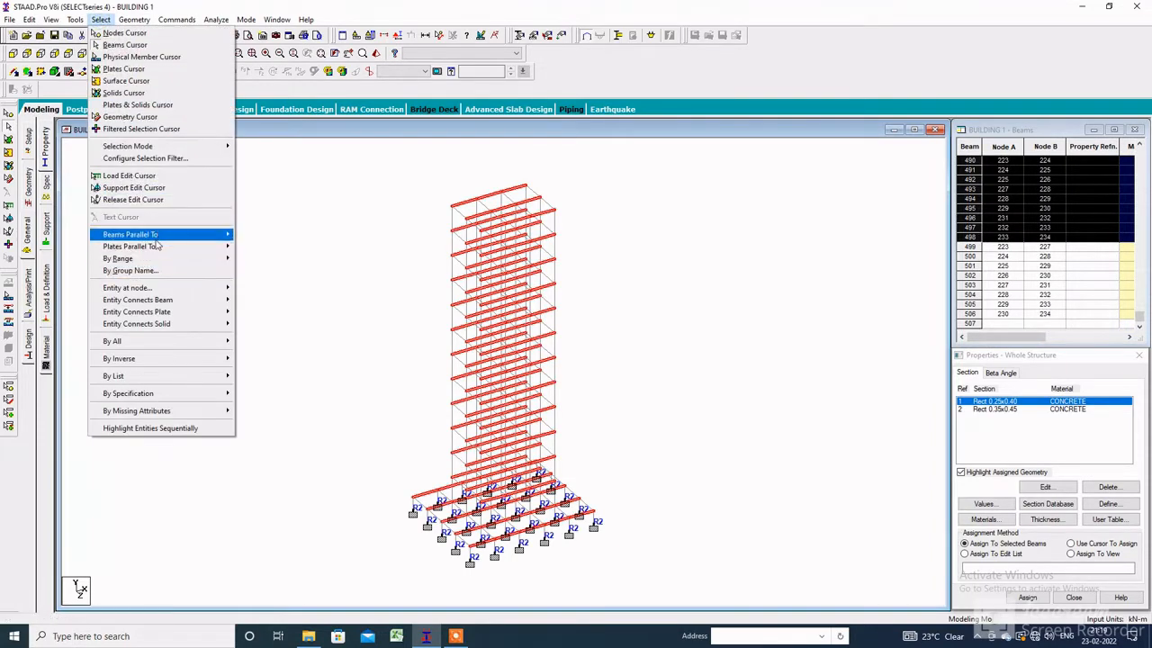
mouse_move(158, 245)
left_click(256, 255)
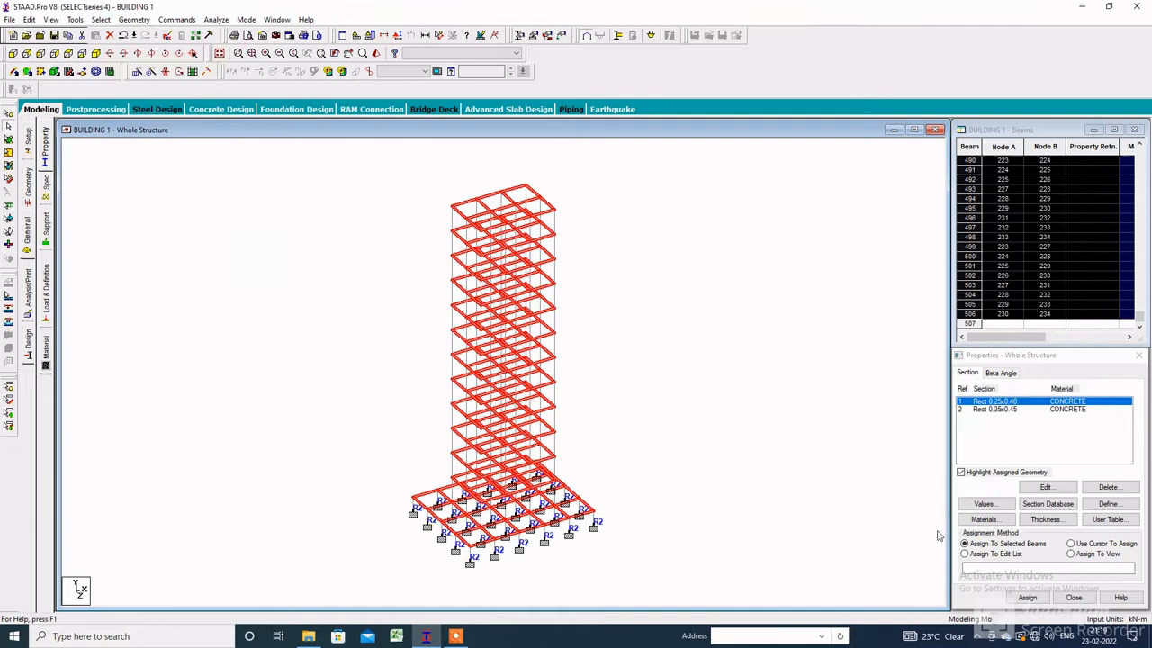
left_click(1027, 598)
left_click(1042, 510)
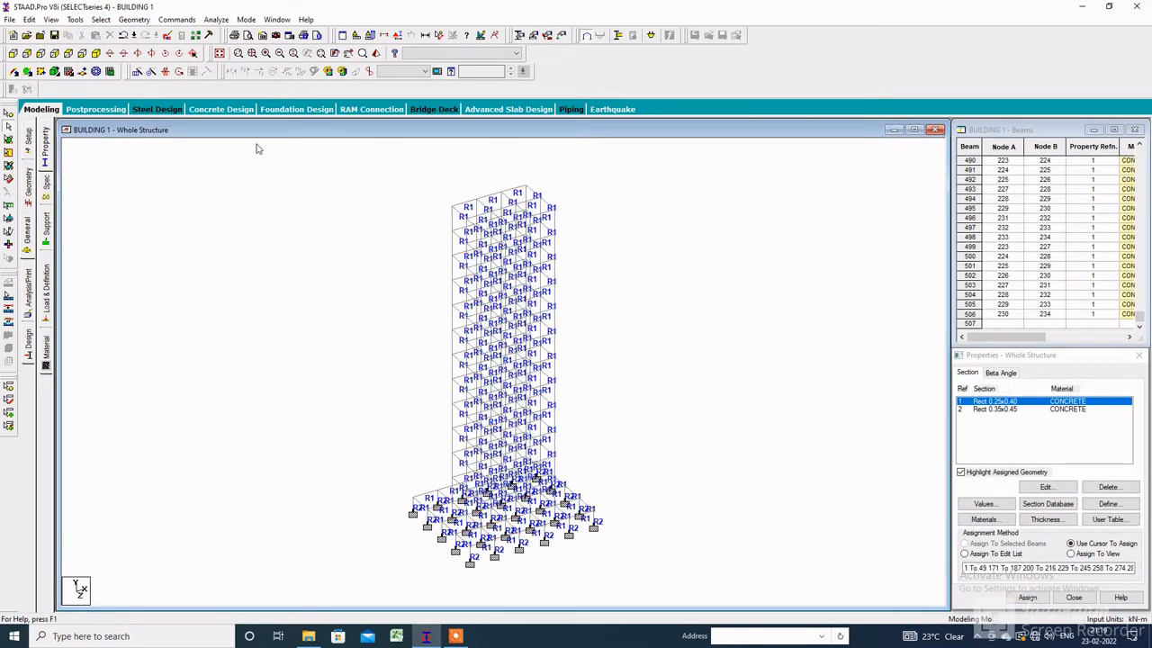
Define a 0.30 × 0.40 m rectangular concrete section and assign it to all members with a missing property.
left_click(100, 19)
mouse_move(155, 414)
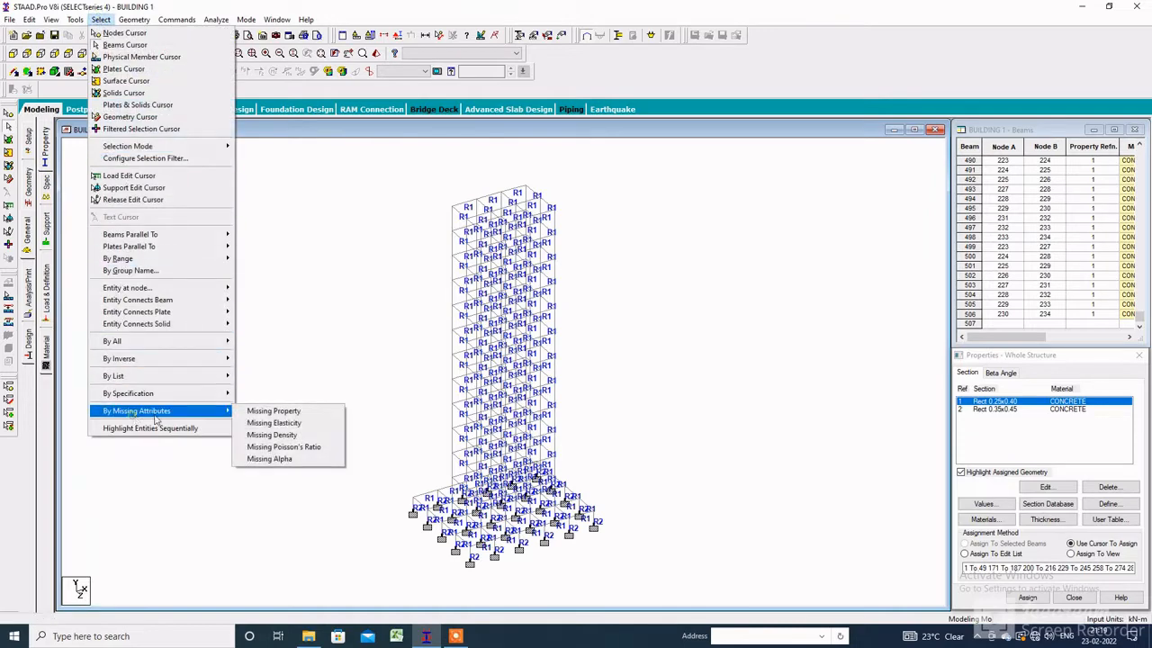
left_click(274, 411)
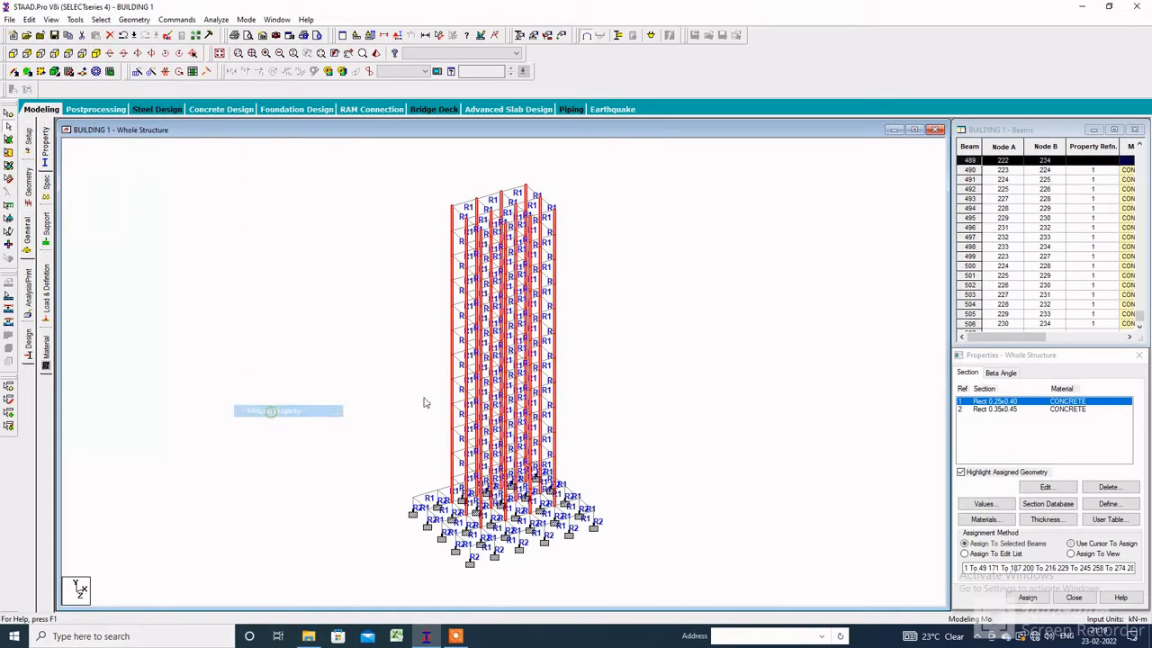
left_click(1109, 503)
left_click(404, 222)
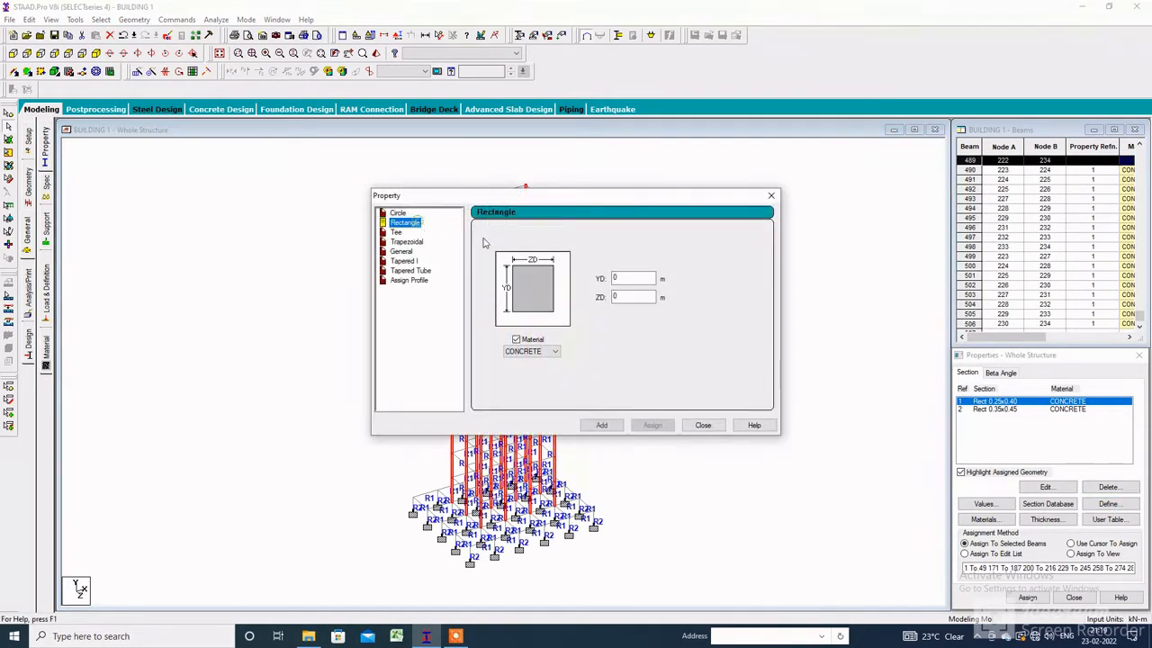
key("Tab")
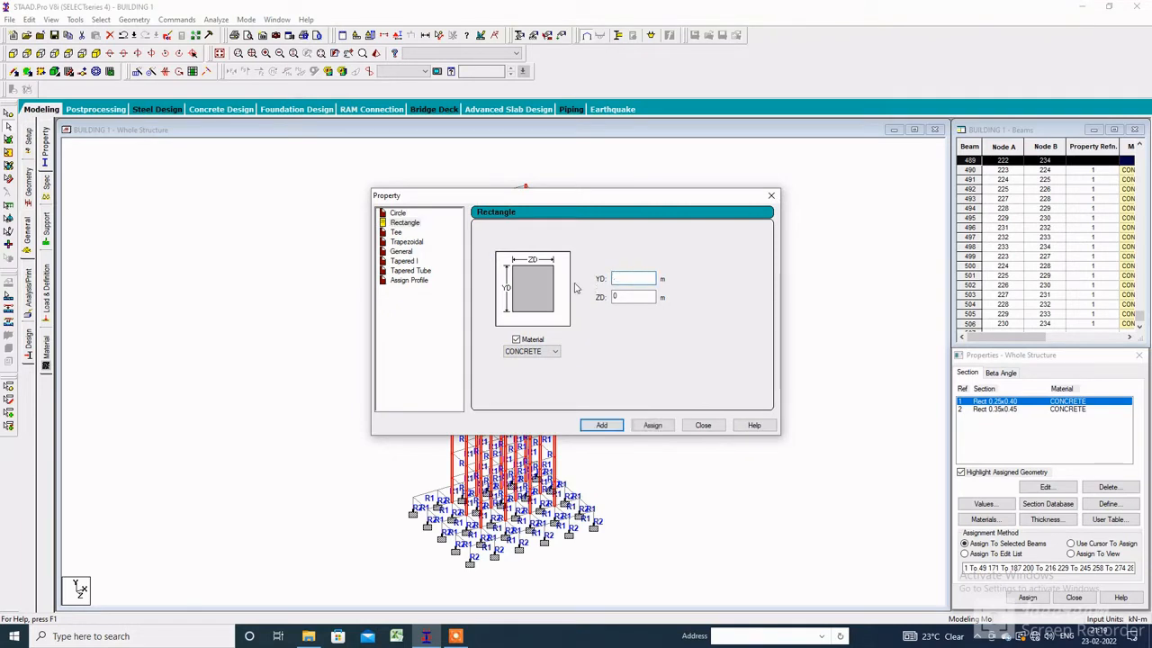
double_click(624, 297)
left_click(604, 427)
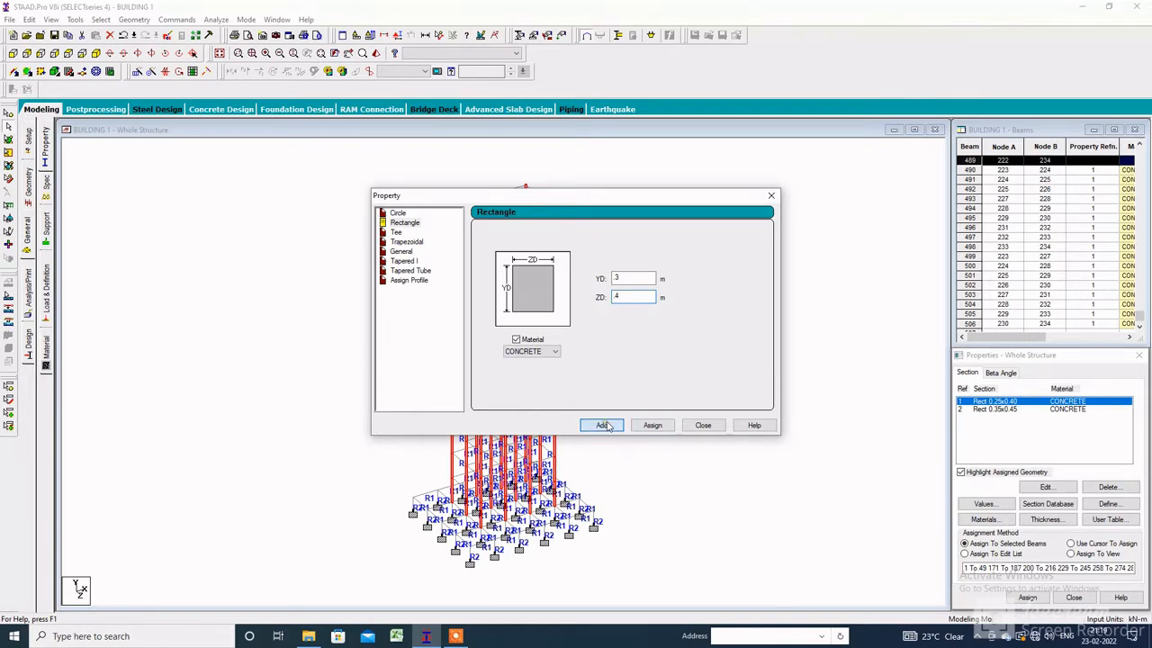
left_click(694, 425)
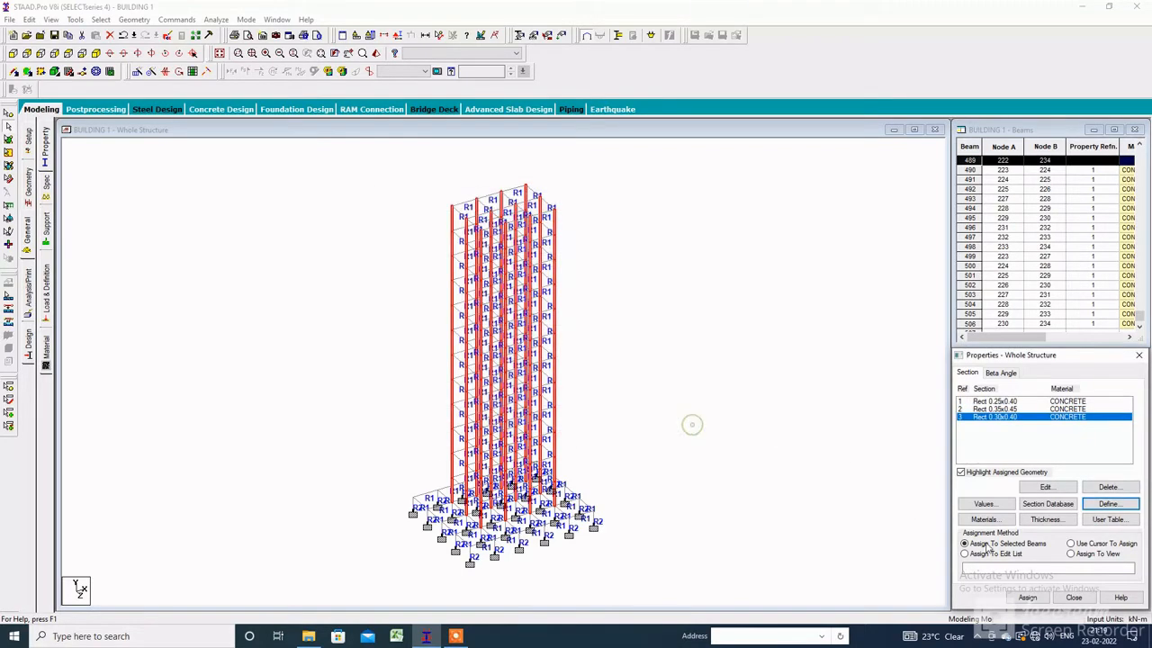
left_click(1027, 598)
left_click(1018, 509)
left_click(671, 279)
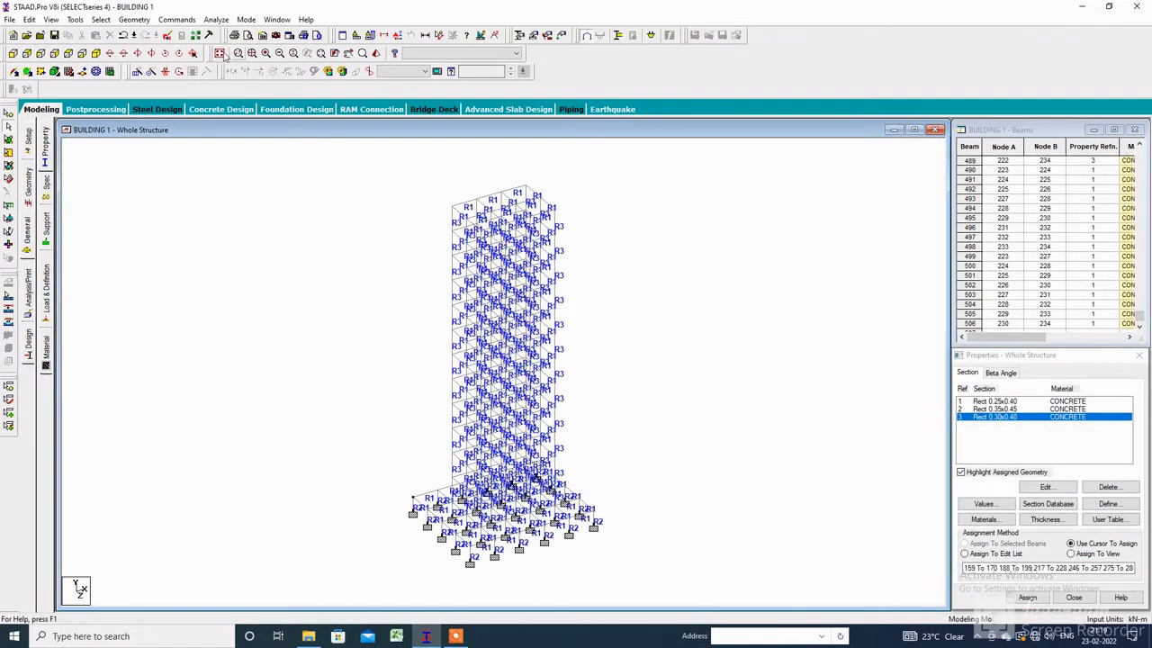
Create a rendered 3D view of the building and examine its members up close from different angles.
left_click(376, 52)
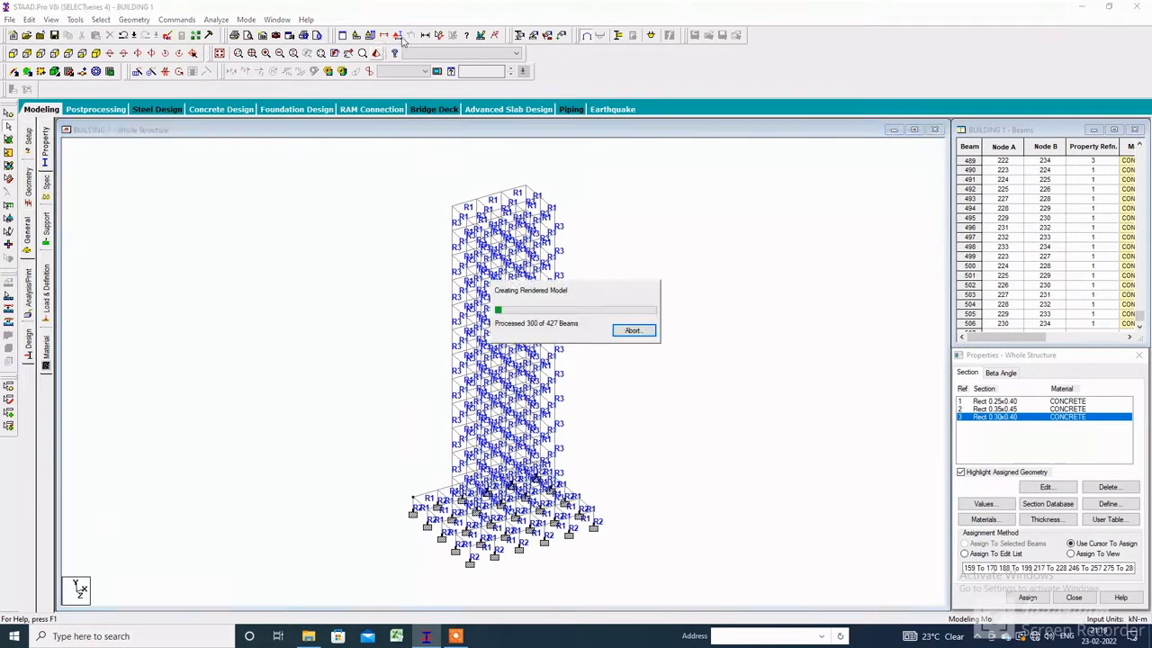
left_click(987, 162)
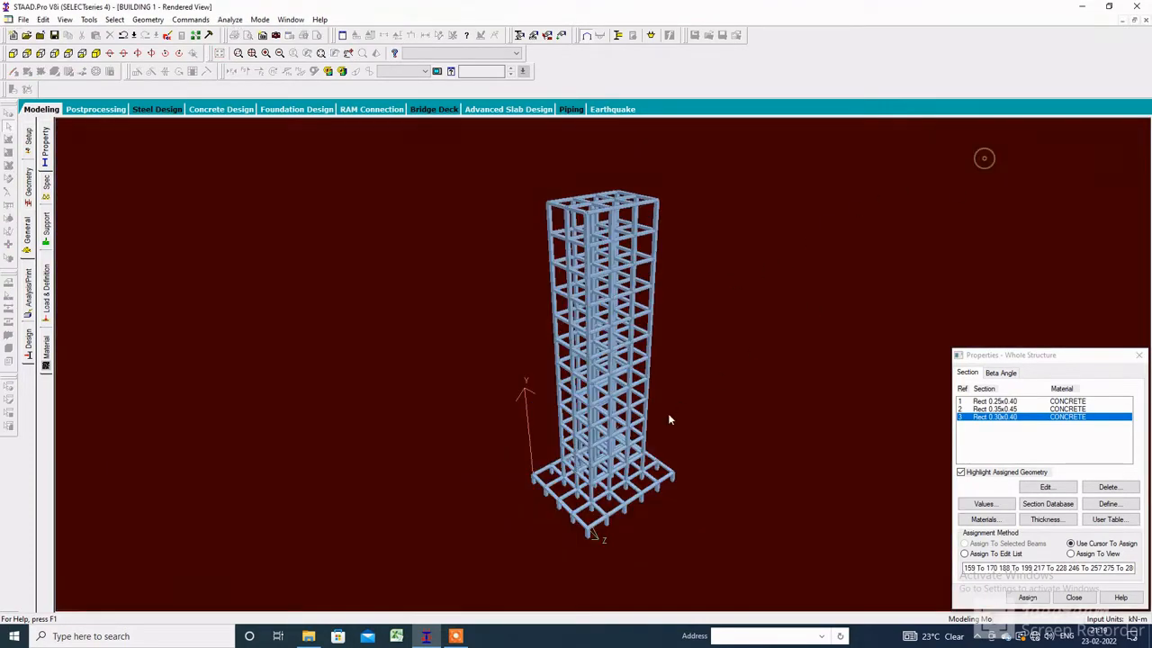
scroll(672, 411, "up", 5)
left_click_drag(629, 496, 209, 258)
Add primary load case 1 with loading type Dead and the title DL.
left_click(27, 184)
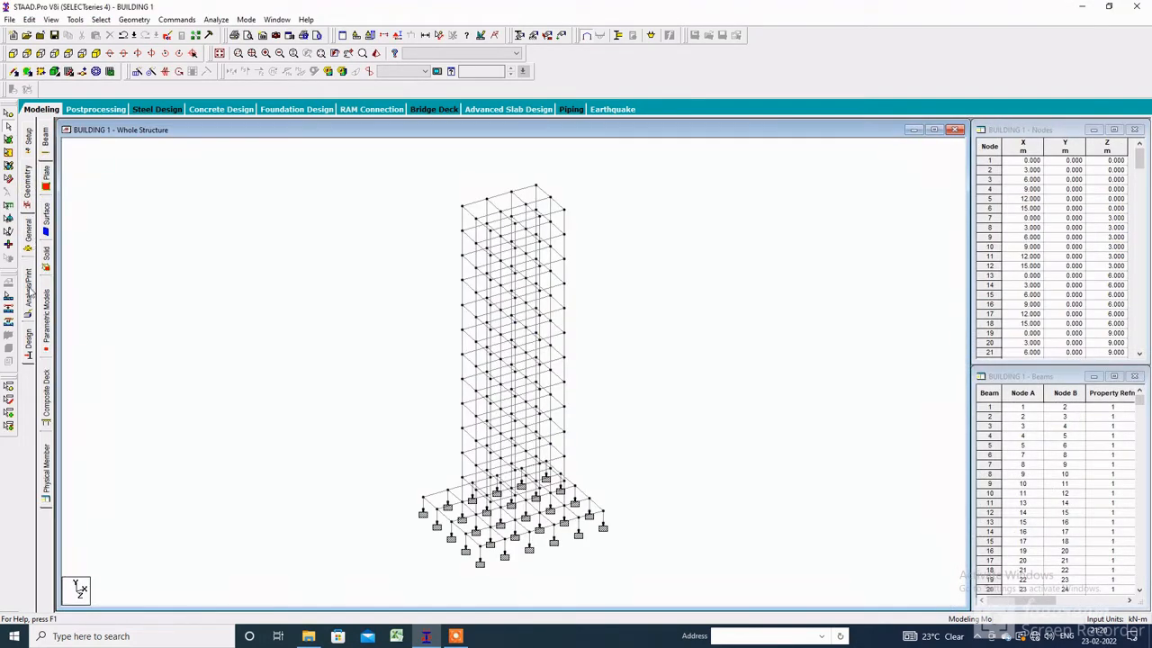
left_click(28, 232)
left_click(46, 288)
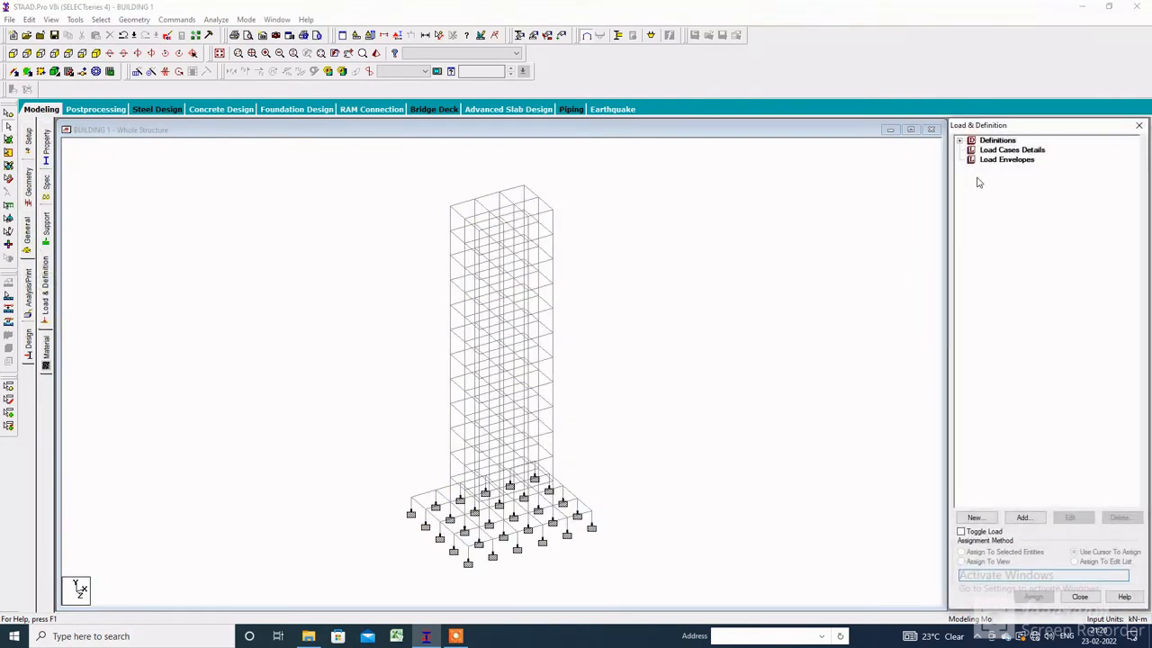
left_click(1008, 150)
left_click(1023, 517)
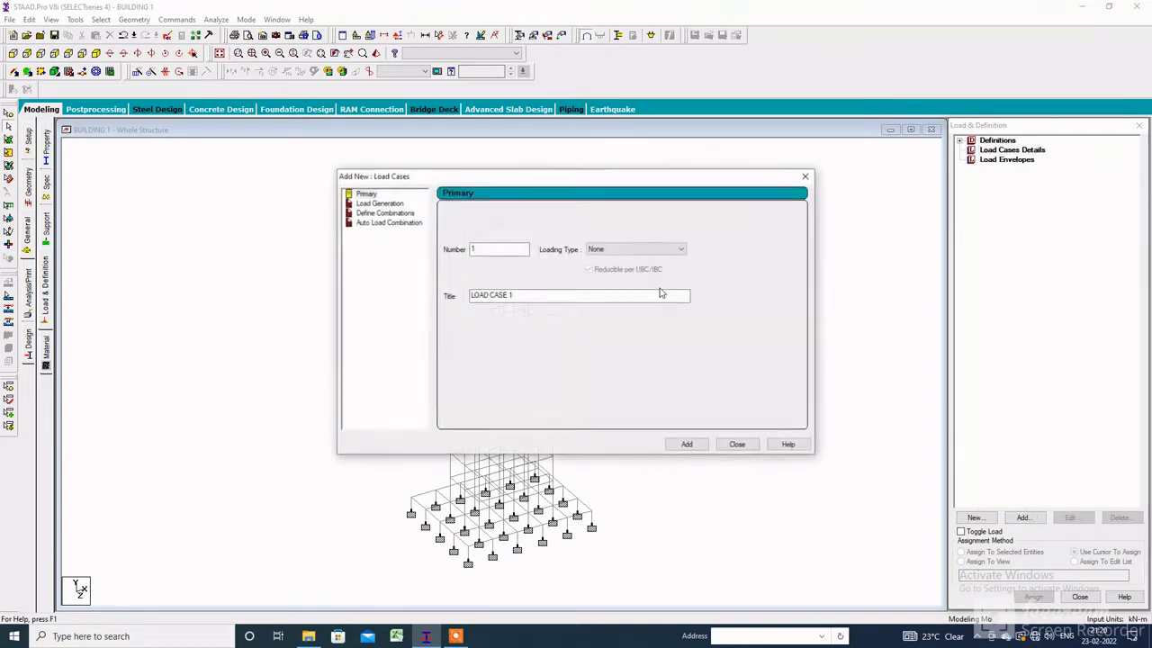
left_click(619, 249)
left_click(607, 263)
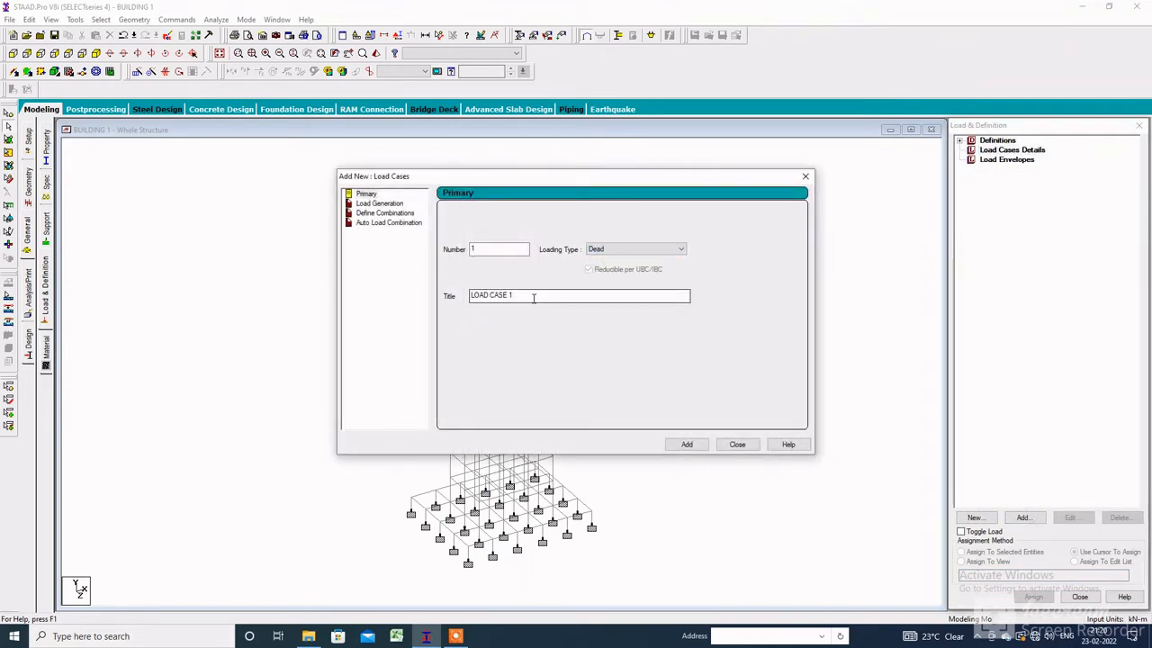
left_click_drag(533, 297, 263, 299)
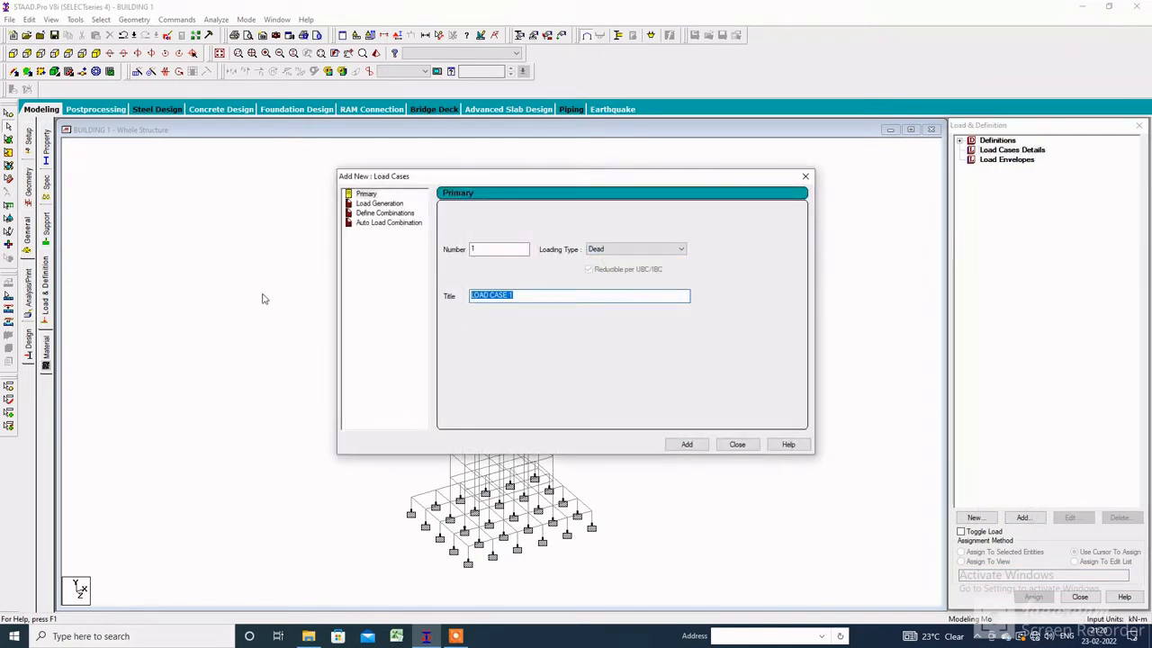
type("d")
key("Return")
Add primary load case 2 with loading type Live and the title LL.
left_click(600, 258)
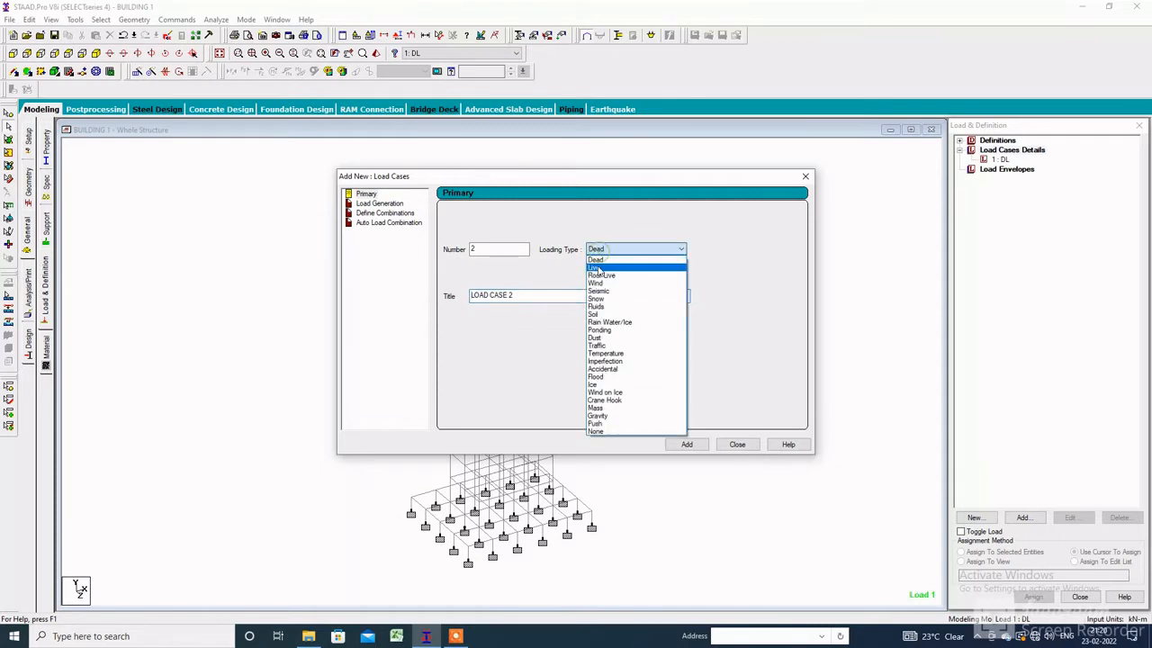
left_click(603, 265)
left_click_drag(540, 297, 411, 316)
type("LL")
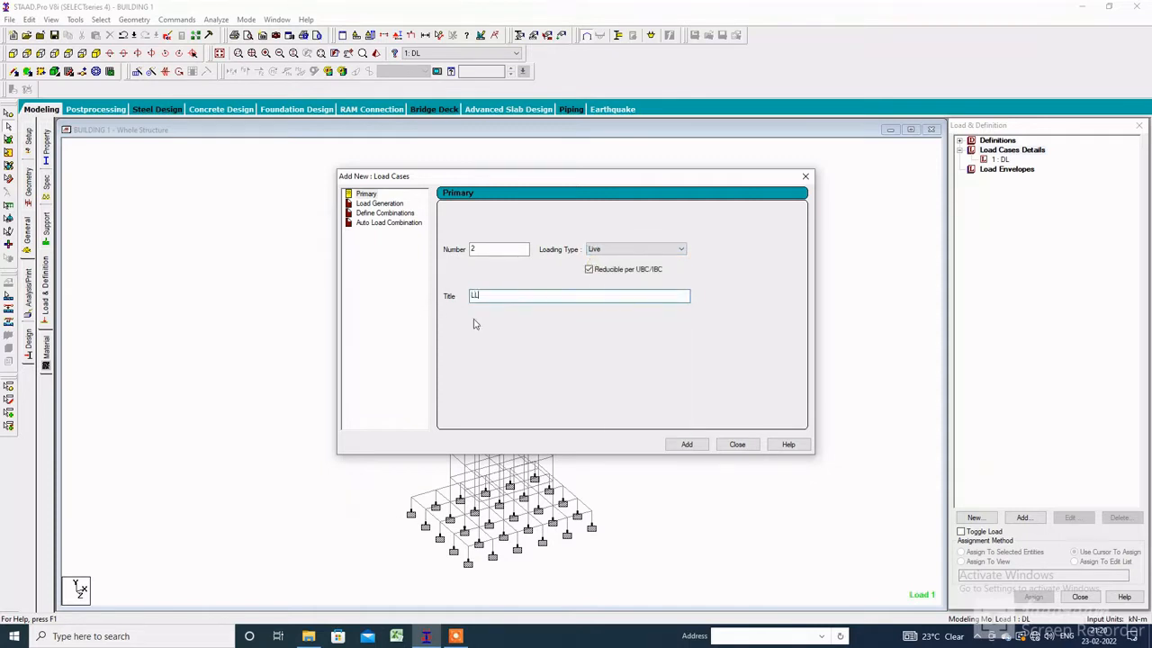
left_click(686, 443)
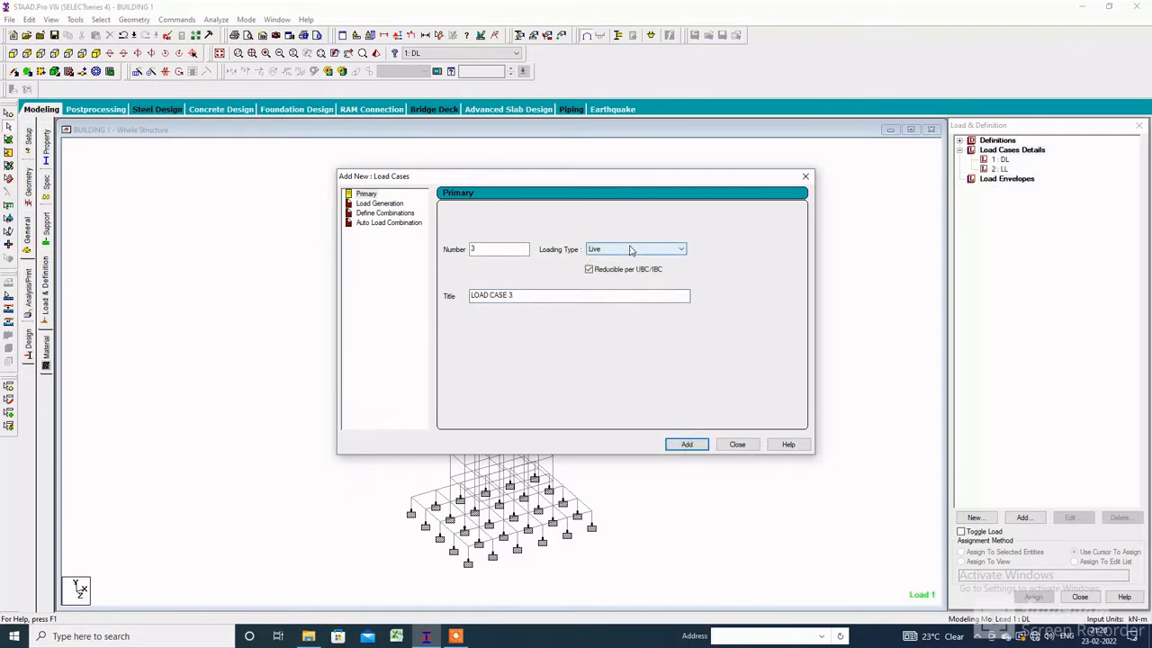
Add a self-weight load with factor -1 in the Y direction to the DL case and assign it to the whole view.
left_click(735, 444)
left_click(1024, 518)
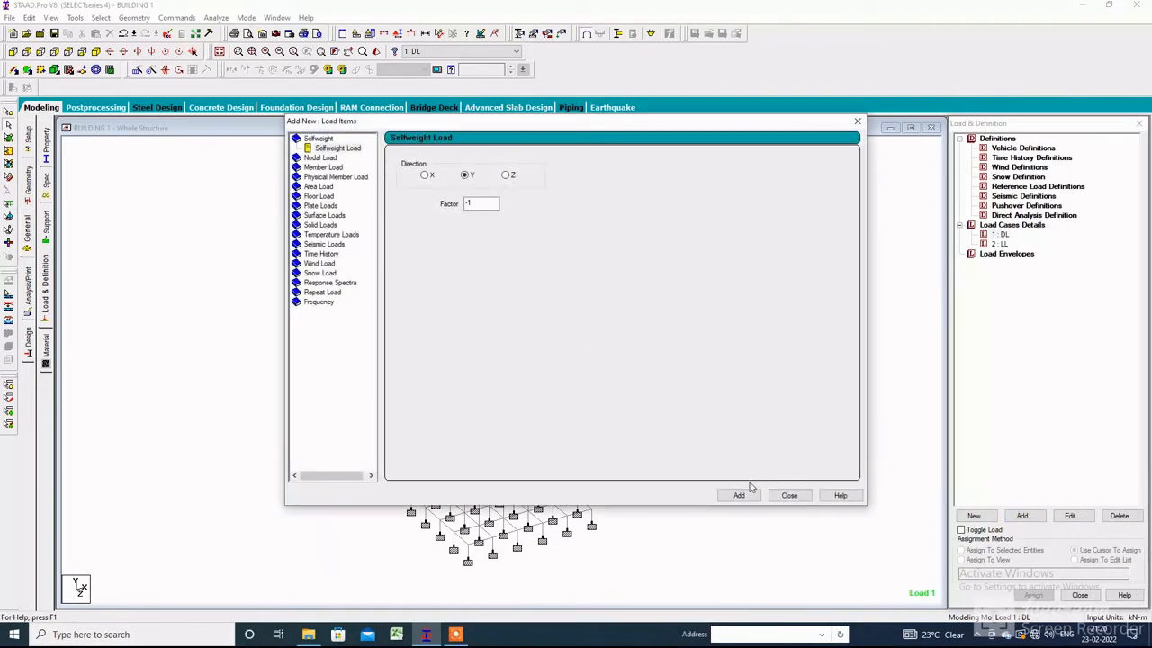
left_click(738, 495)
left_click(789, 495)
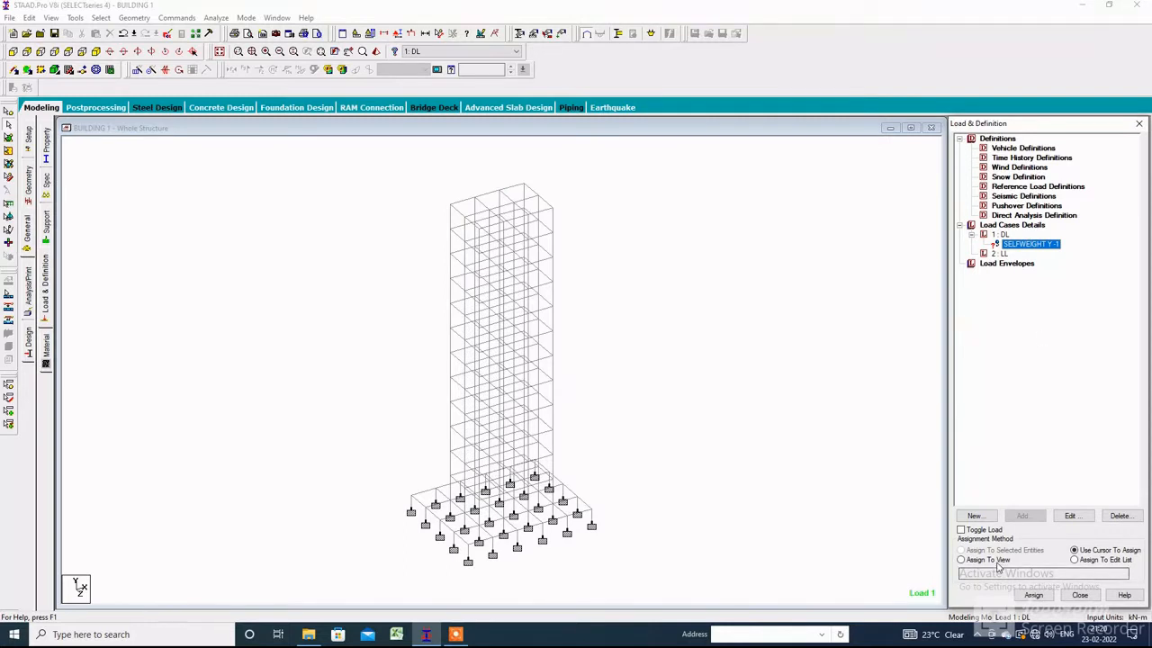
left_click(961, 559)
left_click(1033, 594)
left_click(1069, 393)
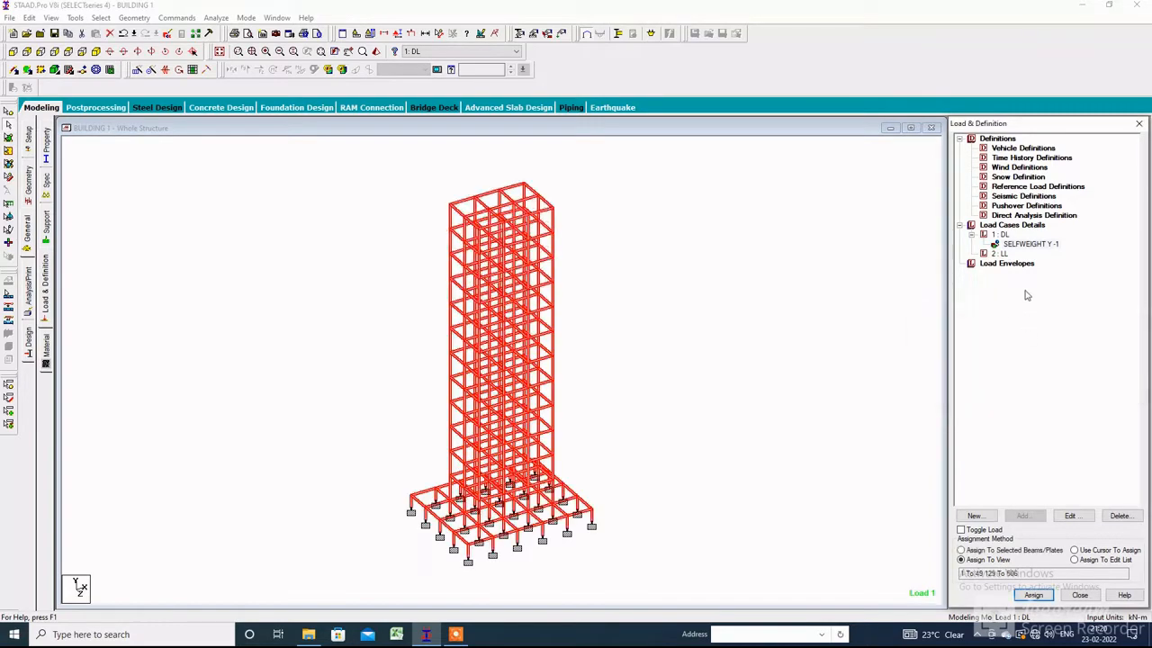
left_click(1000, 253)
left_click(1023, 515)
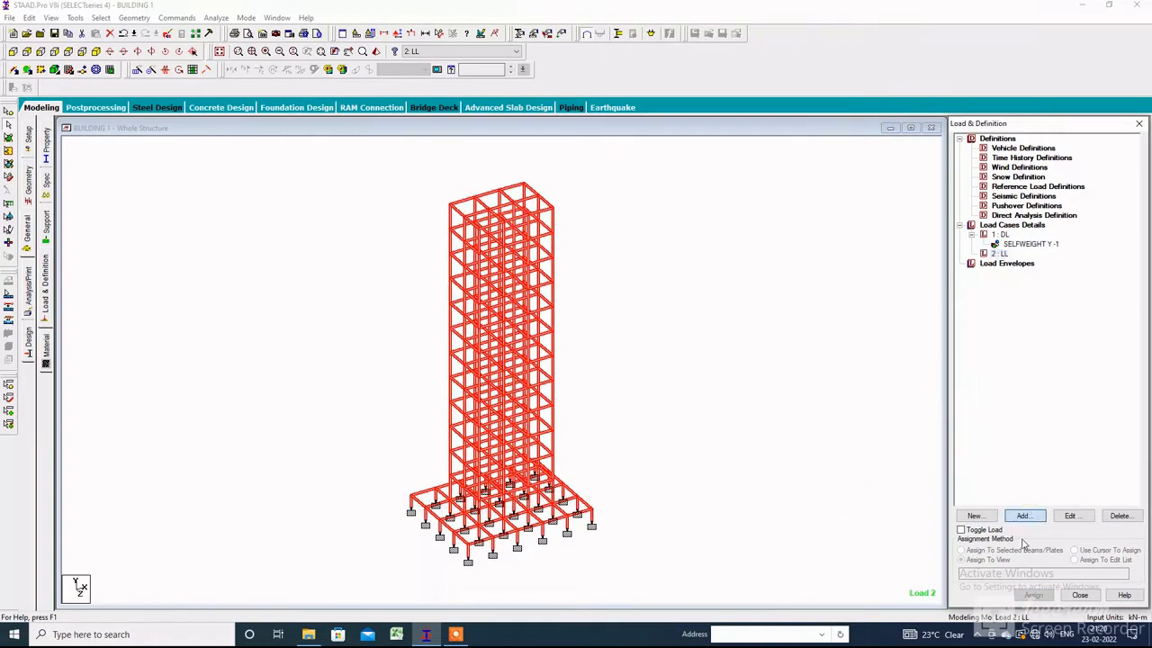
left_click(857, 120)
Add a uniform member force of -7 kN/m in the GY direction to the DL load case.
left_click(999, 235)
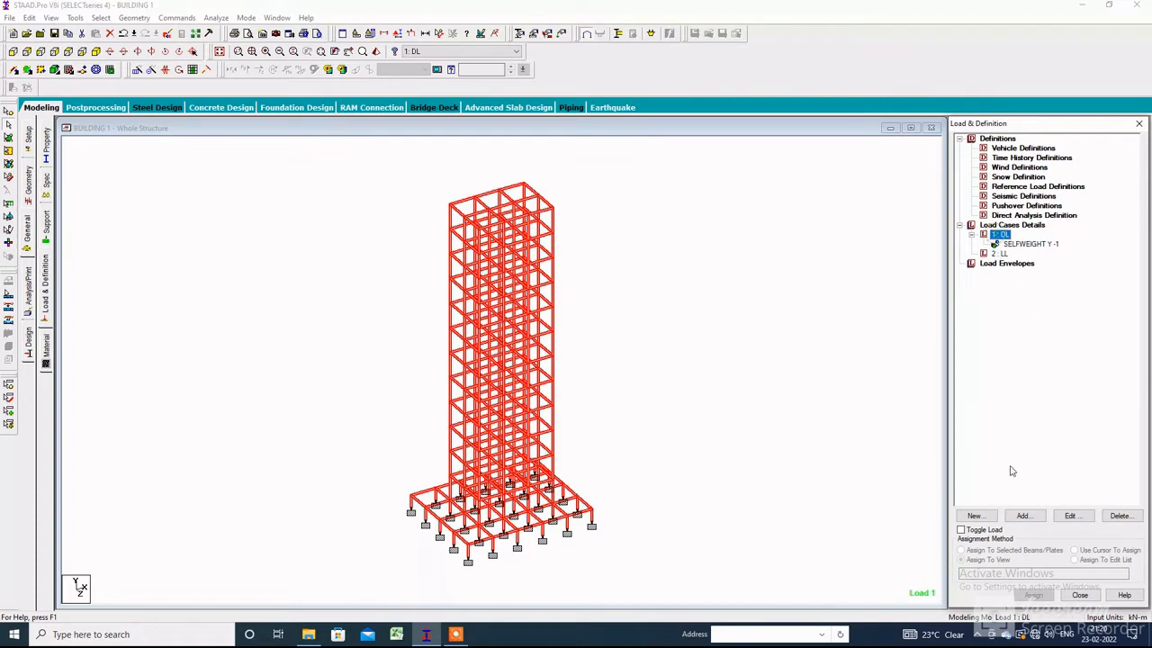
left_click(1019, 515)
left_click(322, 168)
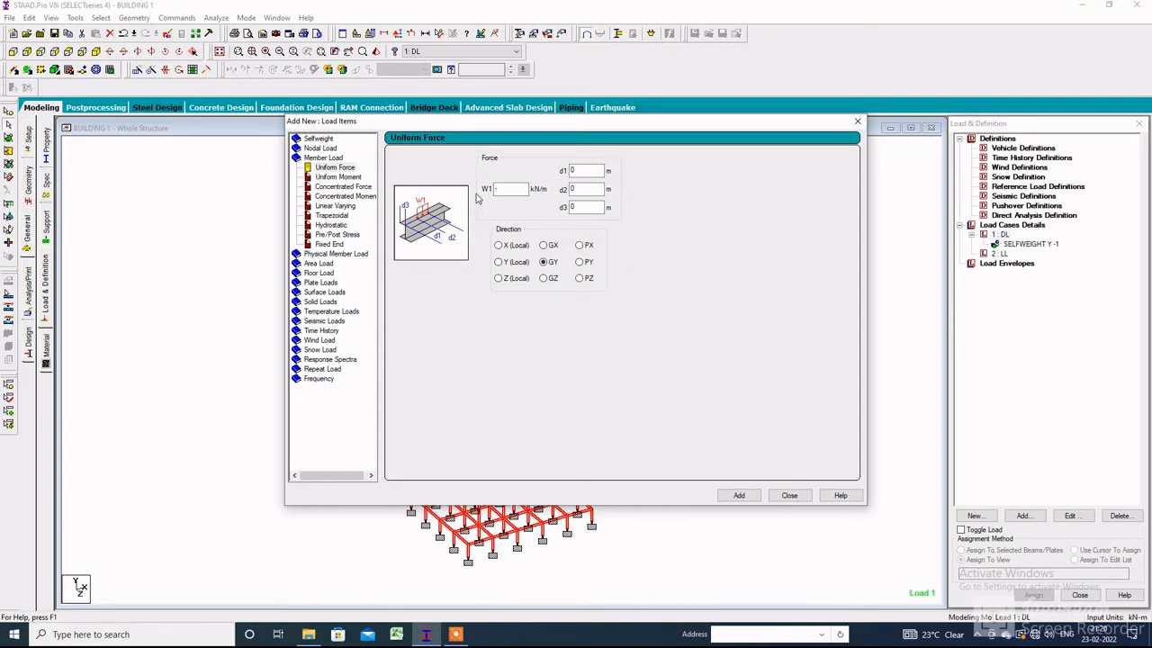
left_click(739, 495)
left_click(789, 495)
Assign the -7 kN/m uniform load to all beams parallel to the X and Z axes.
left_click(1027, 253)
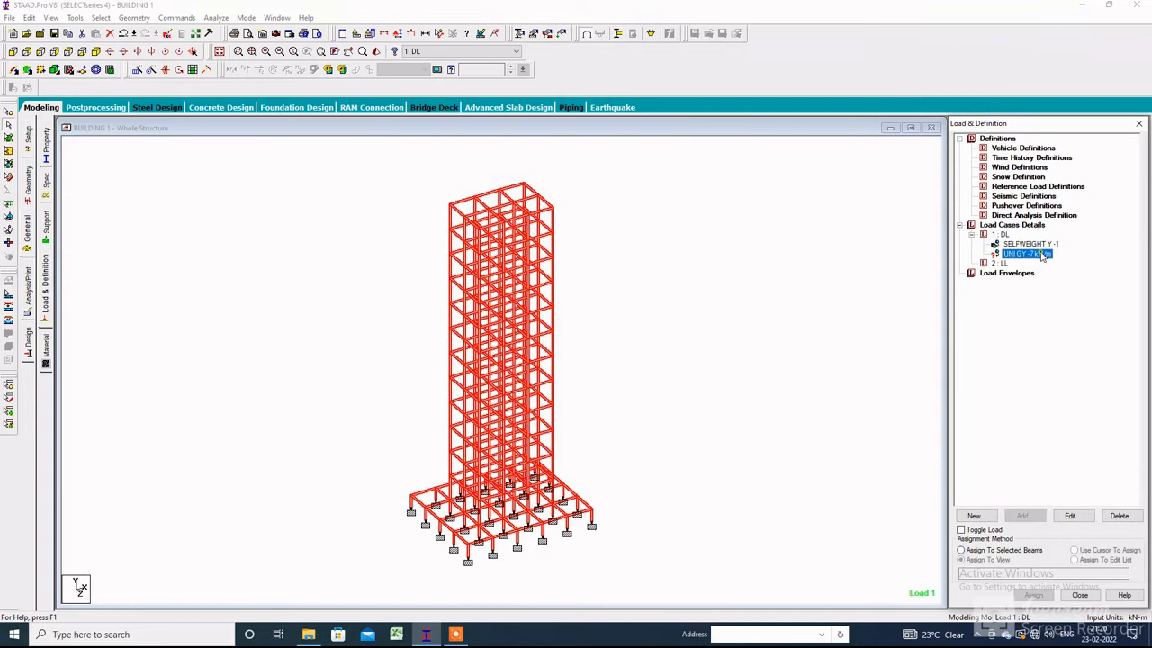
left_click(813, 263)
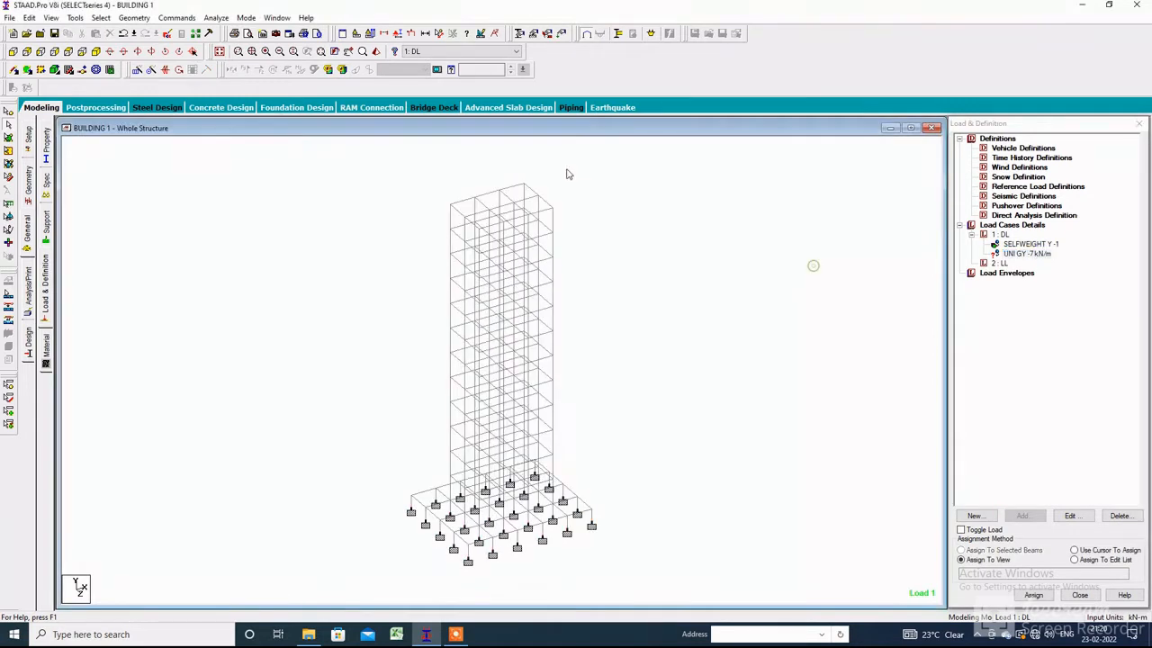
left_click(1026, 254)
left_click(100, 17)
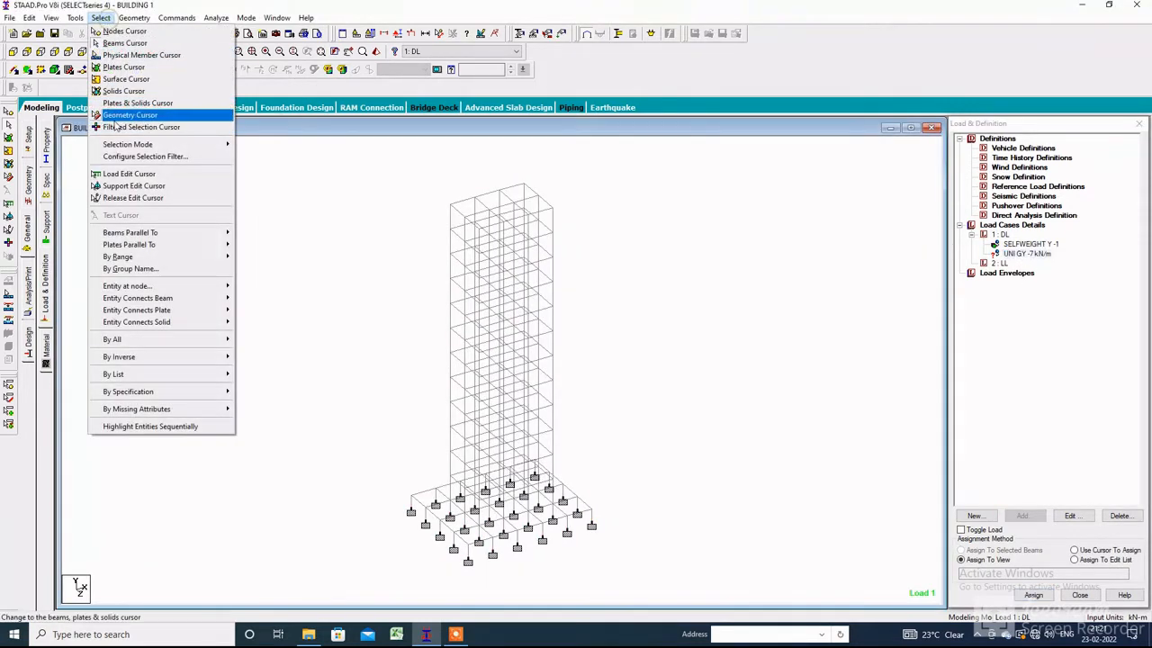
left_click(249, 232)
left_click(102, 19)
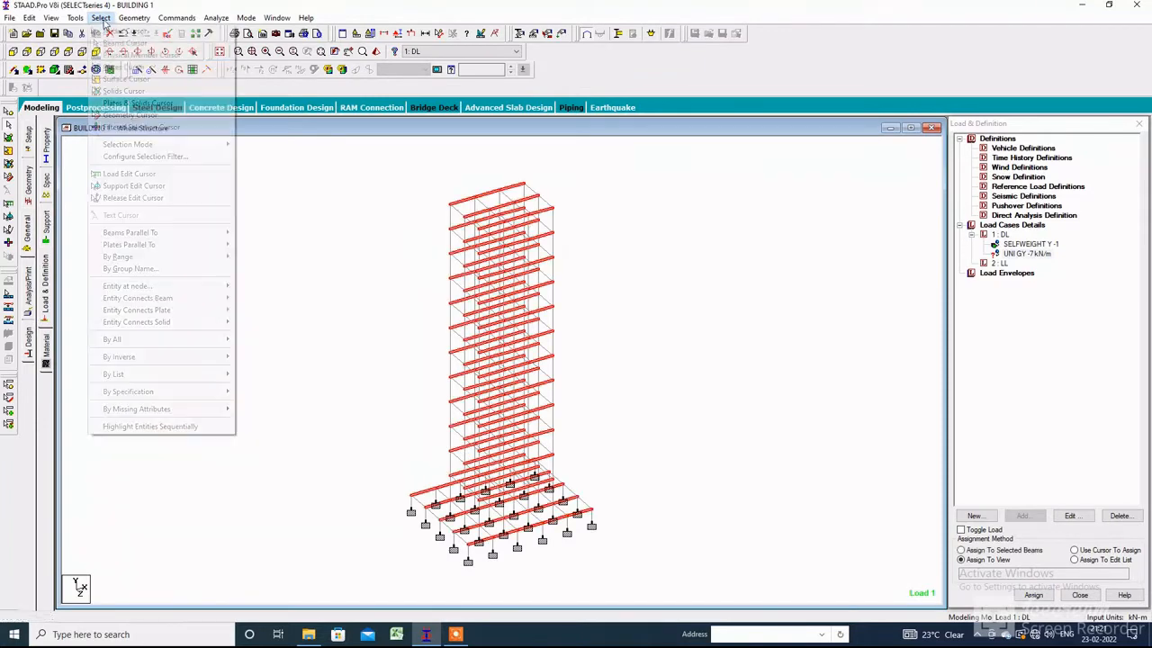
mouse_move(153, 232)
left_click(253, 252)
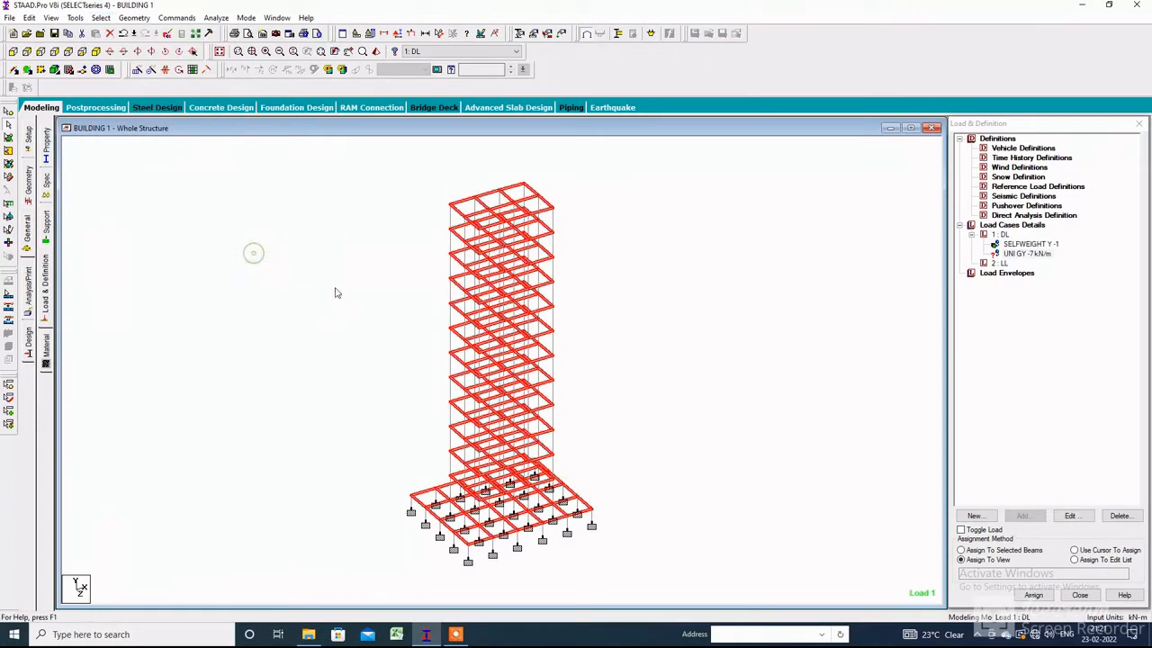
left_click(1032, 595)
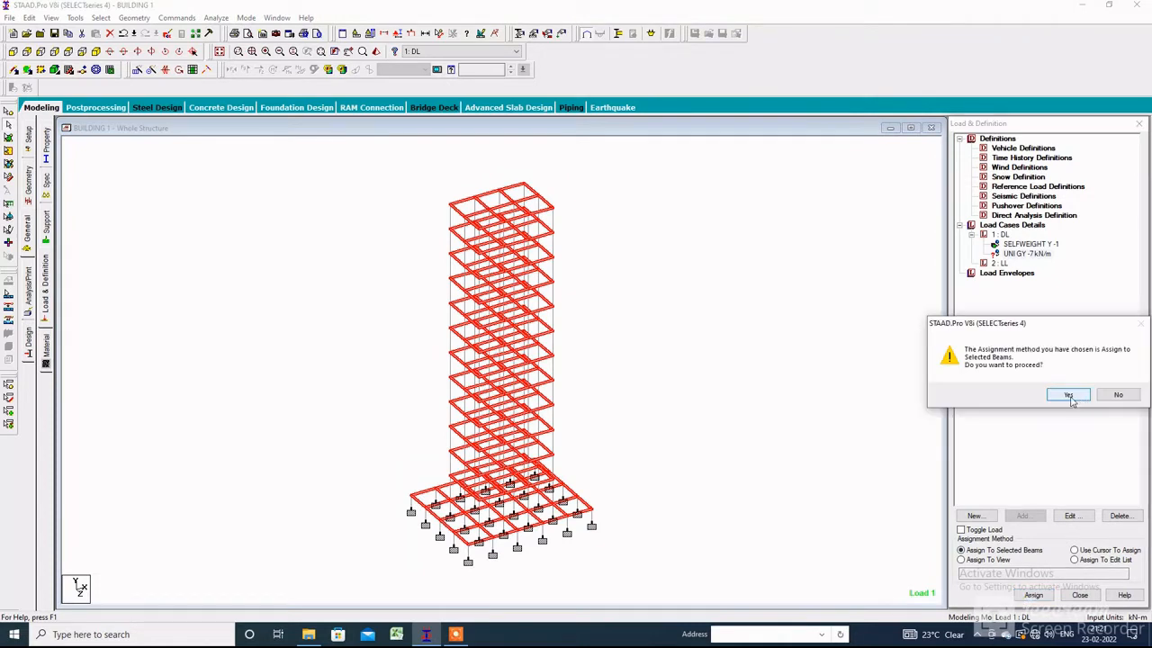
left_click(1068, 395)
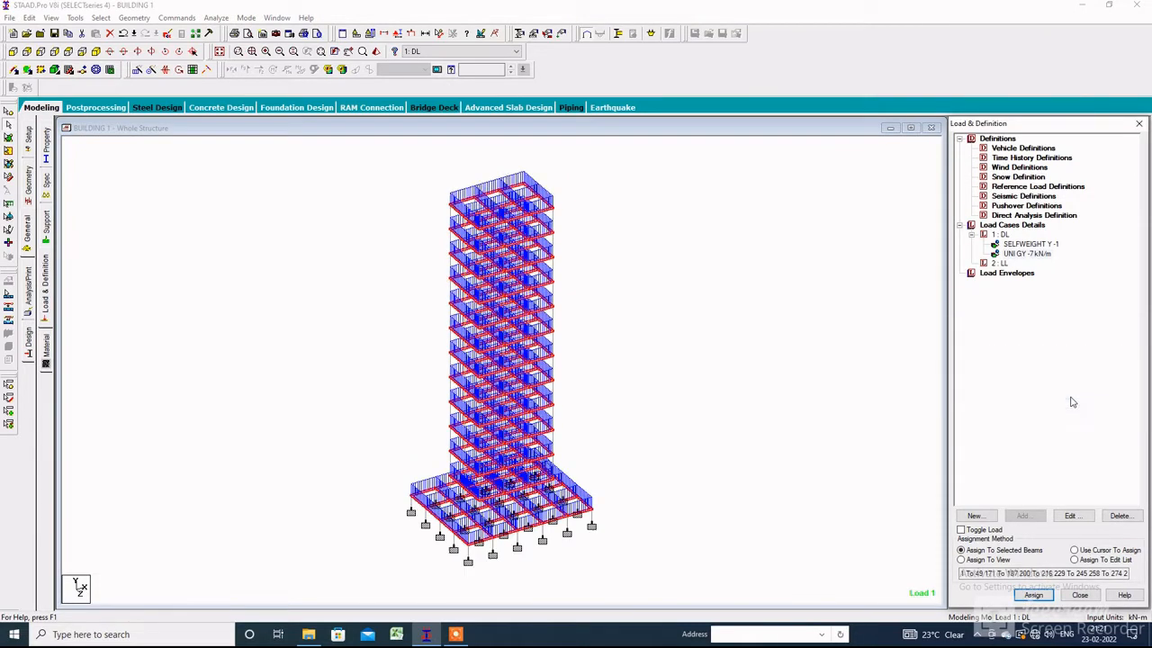
Select the top-floor beams in front view and show only them in an isometric view.
left_click(705, 382)
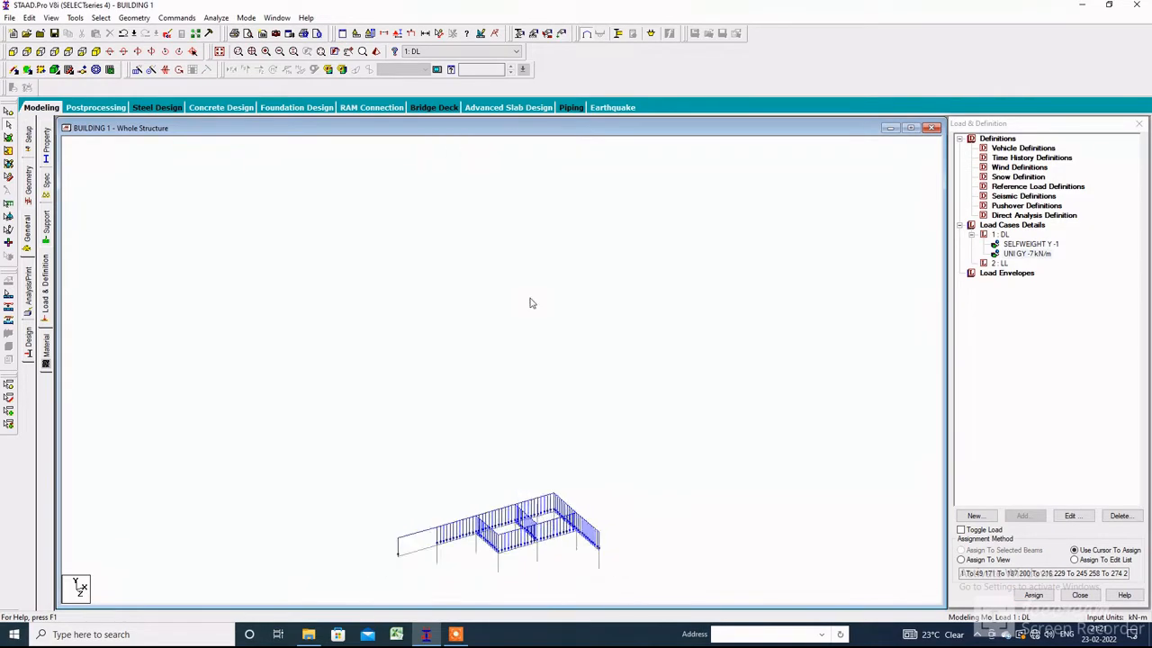
middle_click_drag(576, 306, 655, 272)
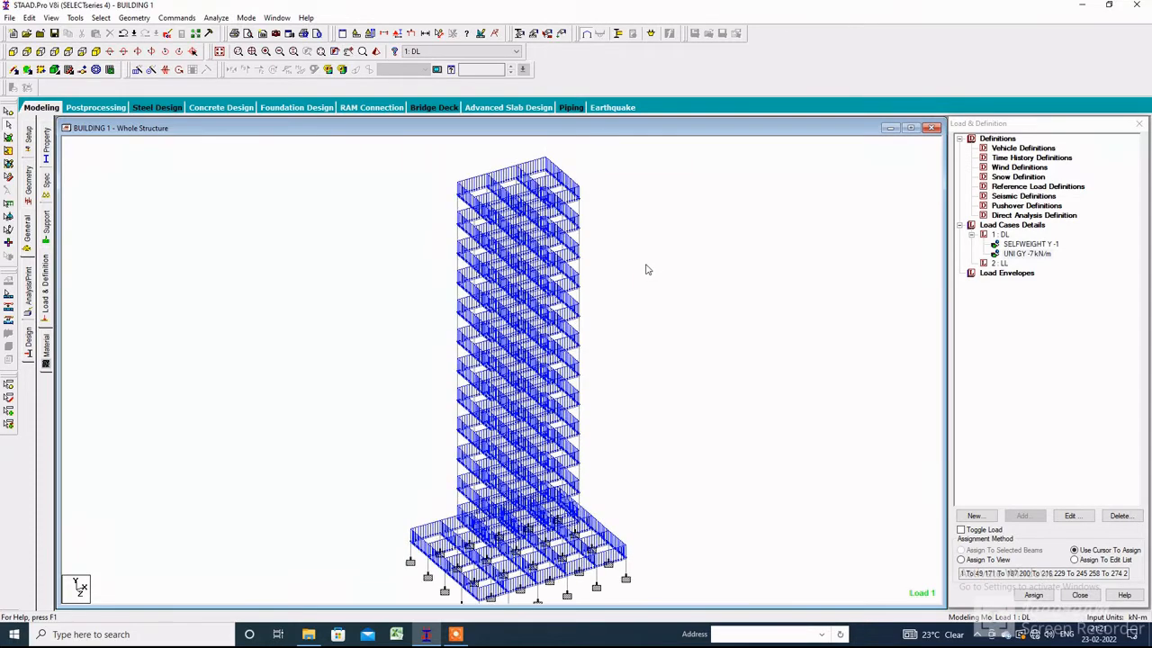
left_click(12, 51)
left_click_drag(603, 160, 420, 171)
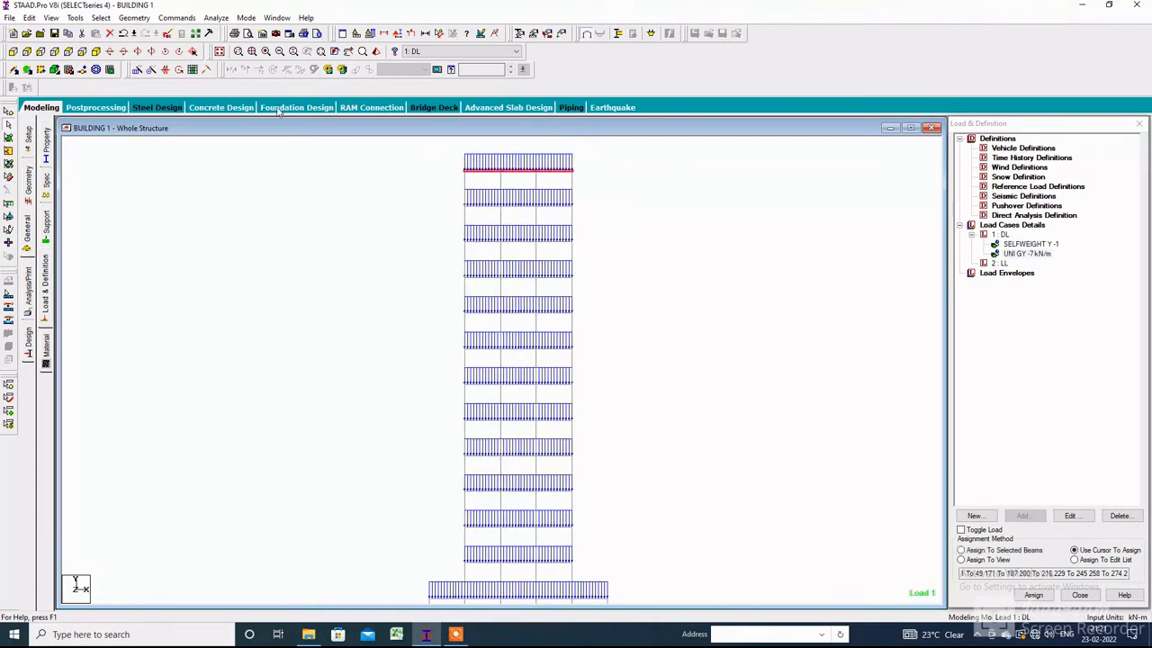
left_click(52, 18)
left_click(90, 55)
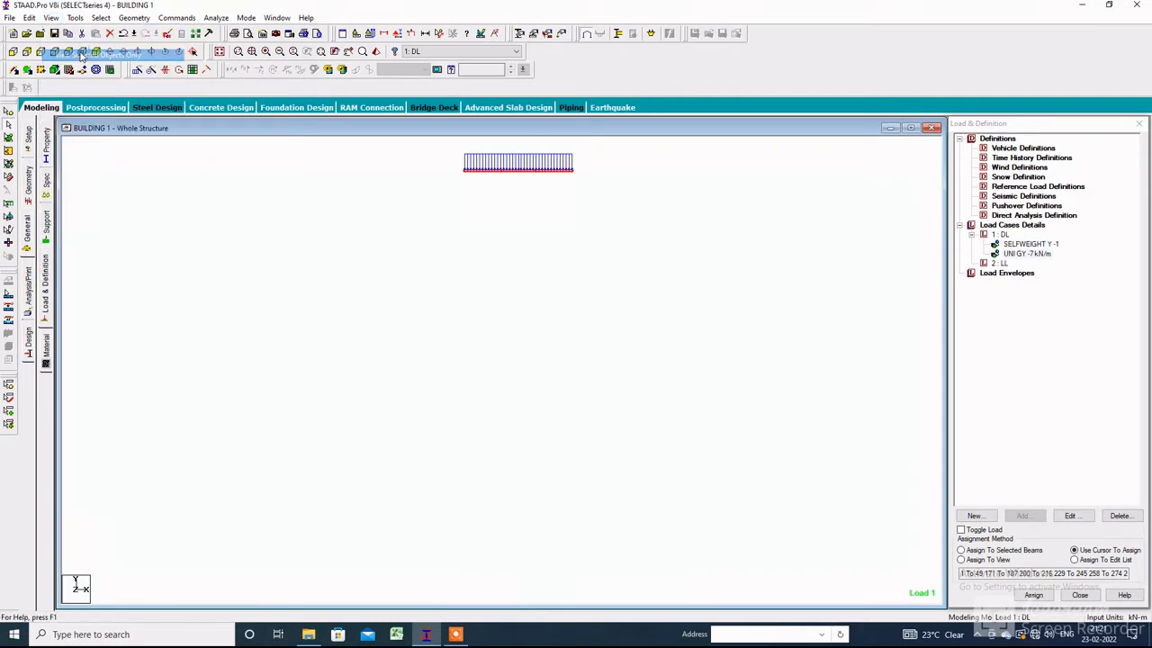
left_click(95, 52)
Remove the -7 kN/m uniform load from every top-floor beam, perimeter and interior, with load toggling and cursor assignment.
left_click(960, 529)
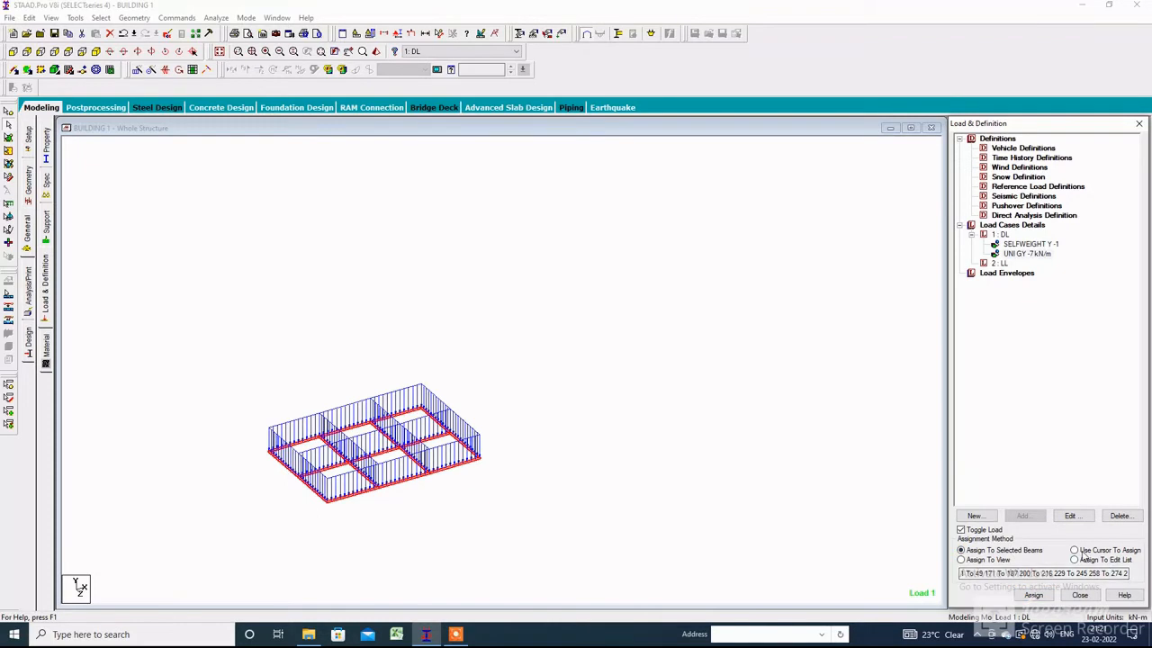
left_click(1034, 594)
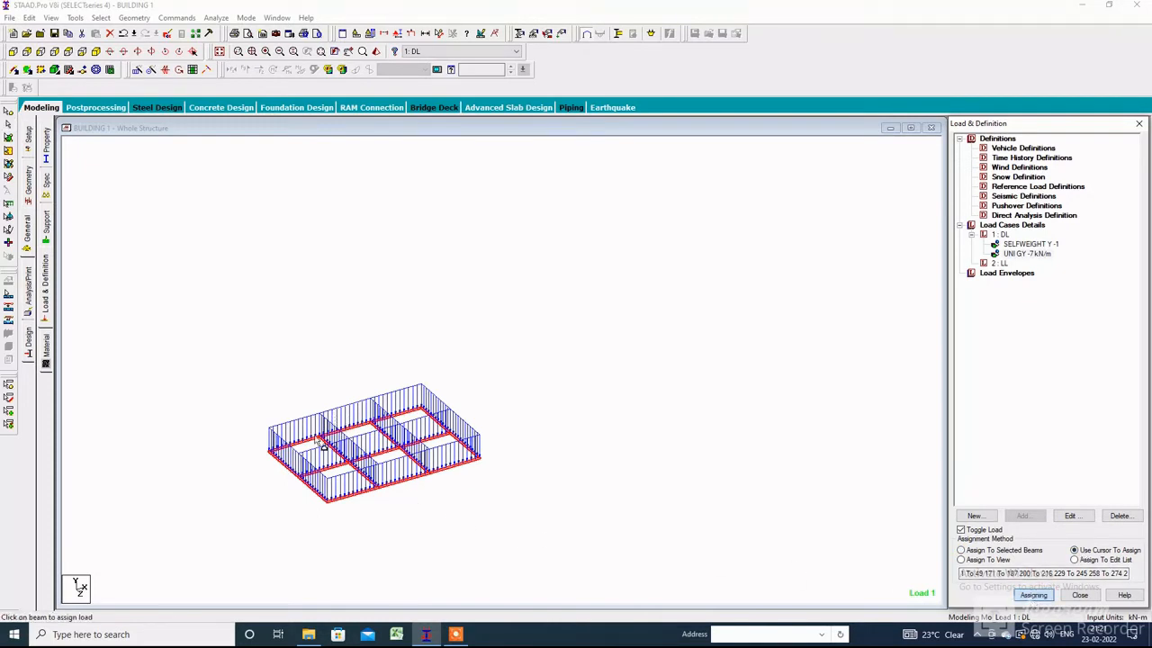
left_click(297, 463)
left_click(294, 467)
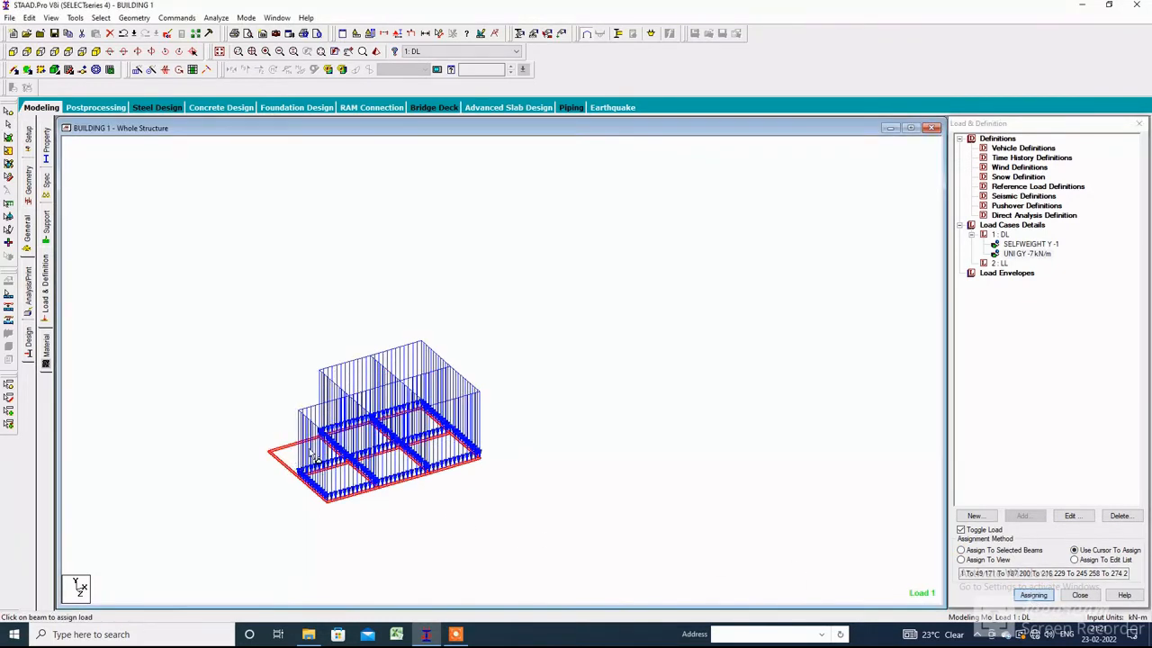
left_click(321, 501)
left_click(333, 467)
left_click(347, 447)
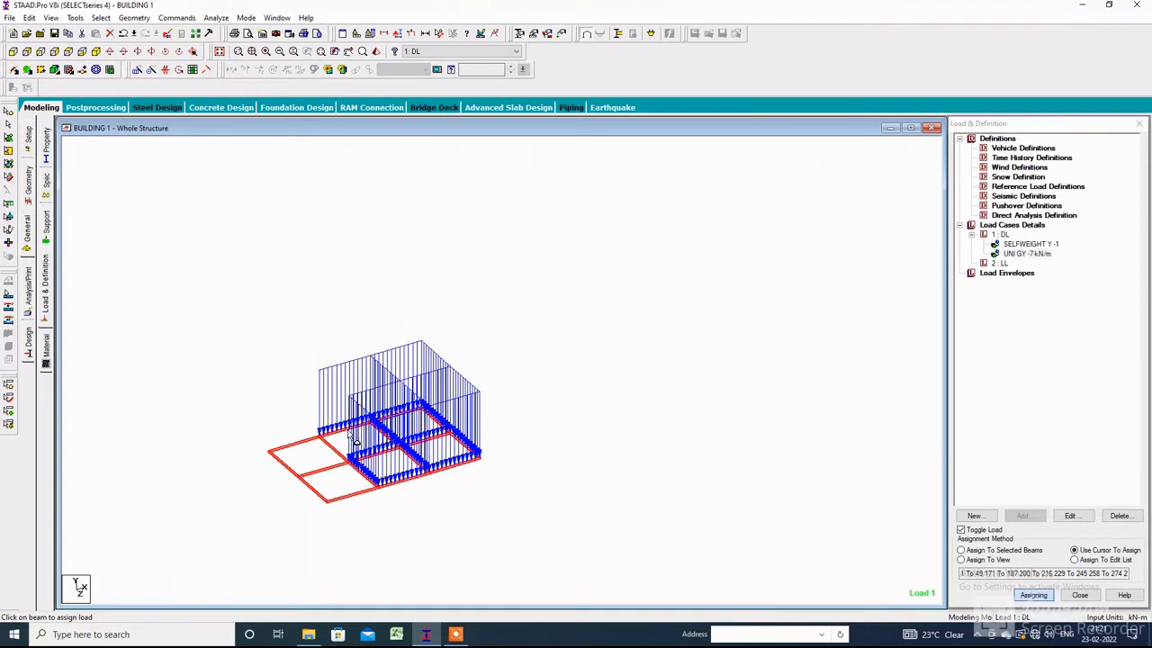
left_click(341, 441)
left_click(404, 421)
left_click(393, 457)
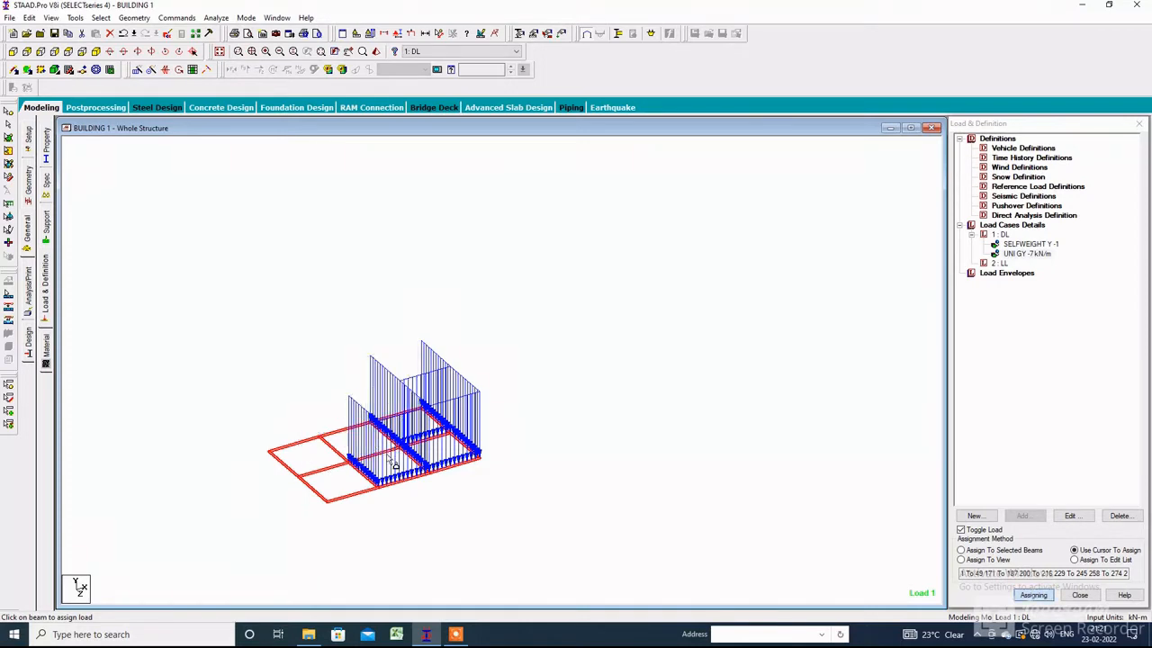
left_click(368, 490)
left_click(401, 482)
left_click(380, 436)
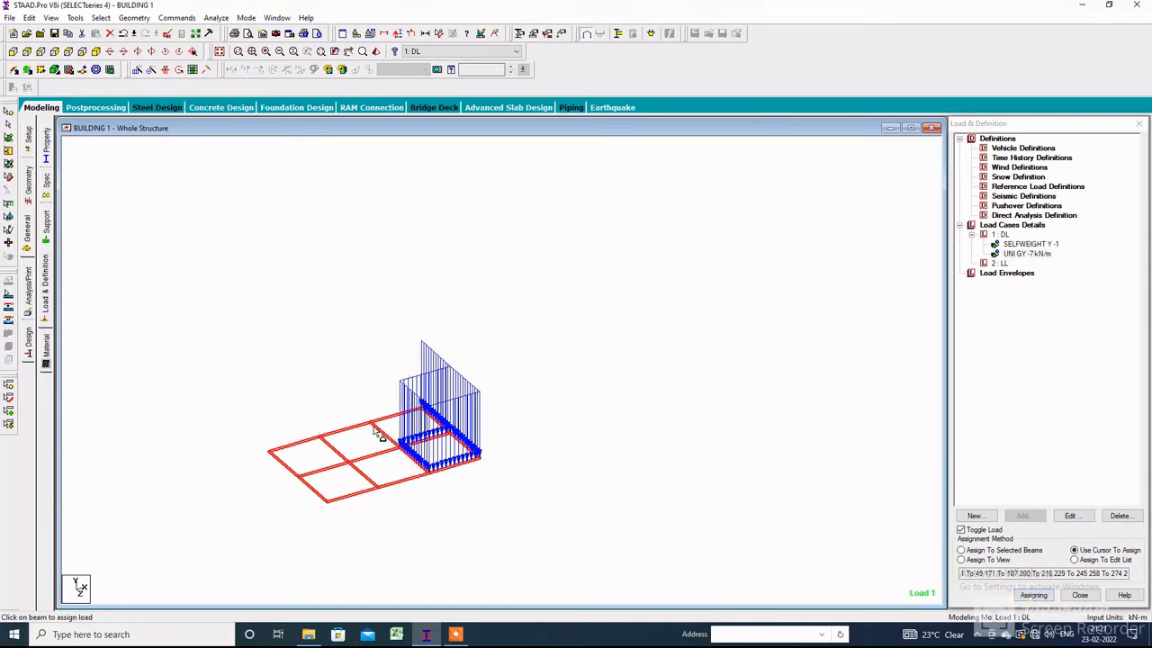
left_click(417, 468)
left_click(421, 441)
left_click(435, 420)
left_click(464, 442)
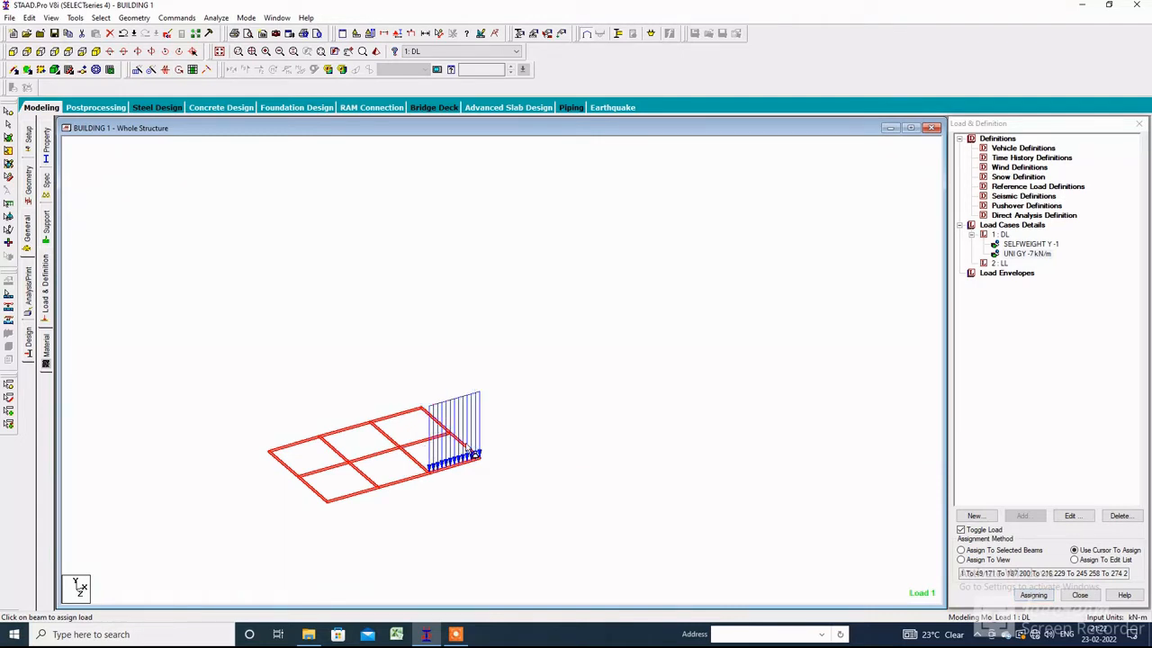
left_click(452, 472)
Add a uniform member force of -2.5 kN/m in the GY direction to the DL load case.
left_click(1008, 238)
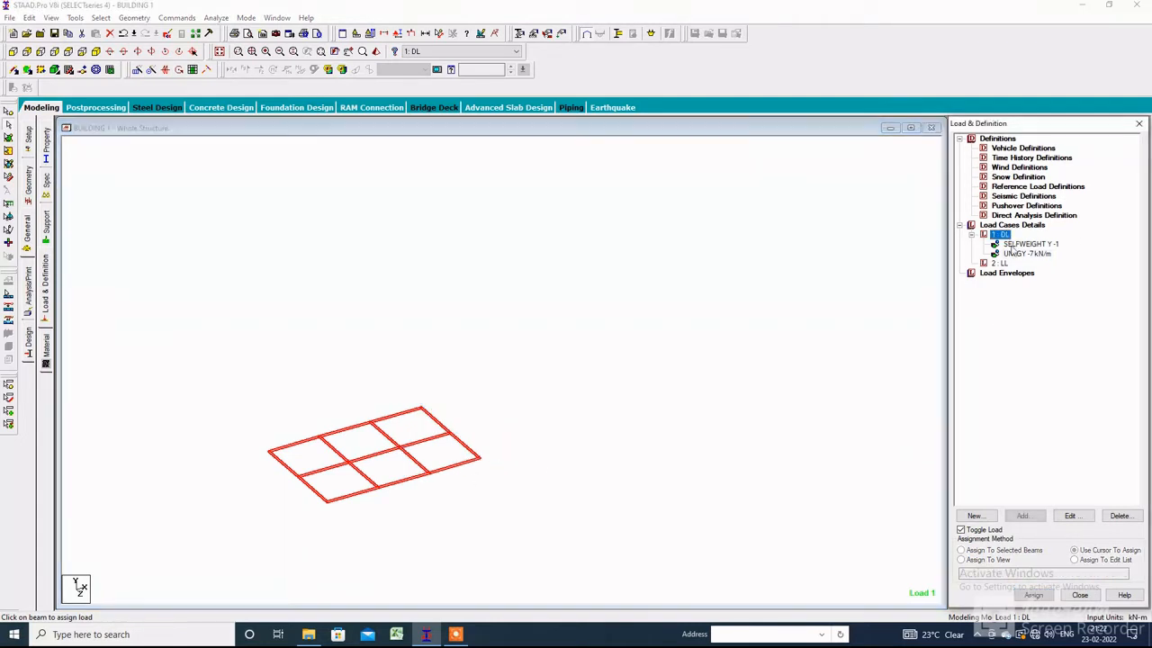
left_click(1023, 516)
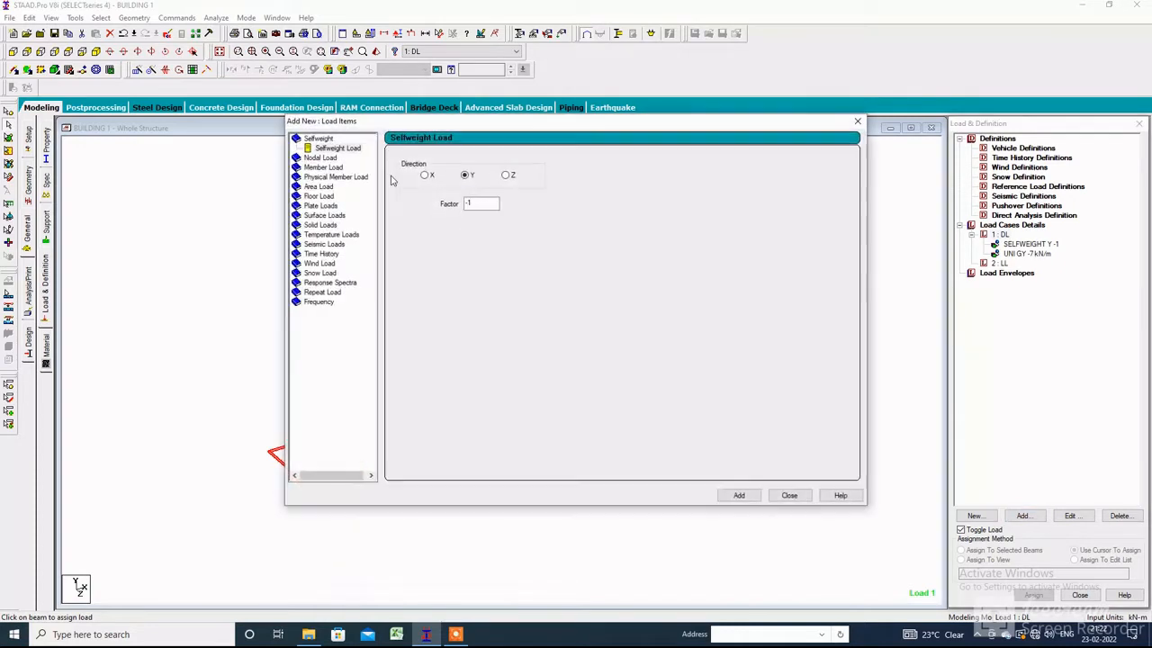
left_click(317, 159)
left_click_drag(400, 117, 496, 36)
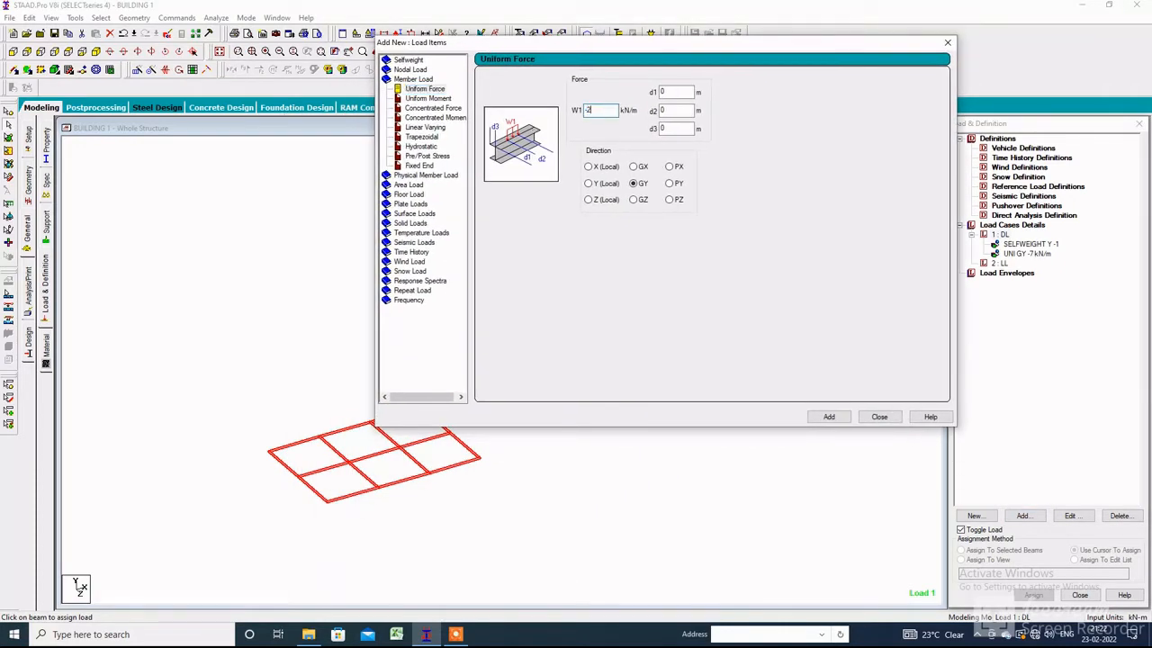
left_click(828, 416)
left_click(879, 417)
Assign the -2.5 kN/m uniform load to each perimeter beam of the top floor, and display the whole structure again.
left_click(1039, 263)
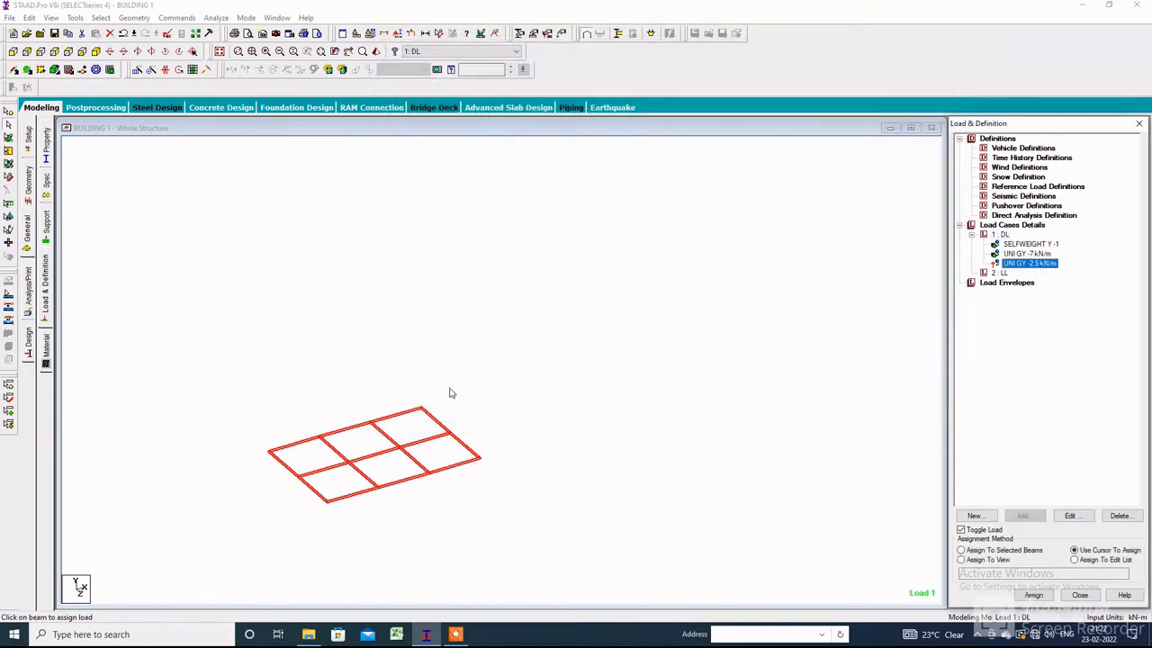
left_click(1032, 595)
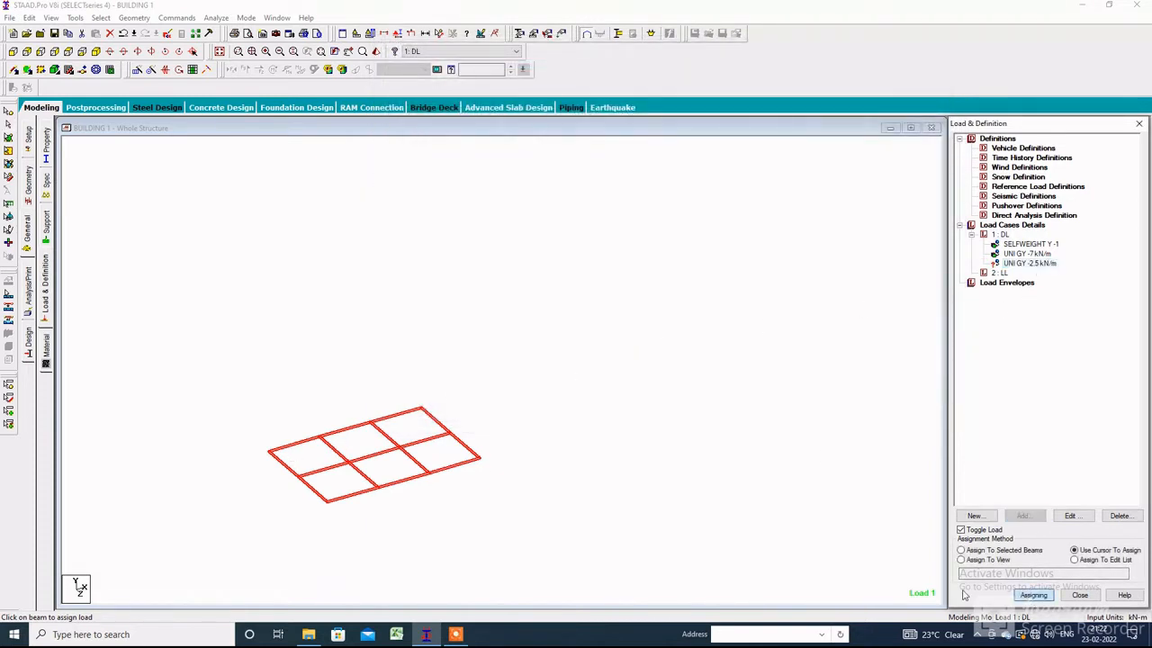
left_click(299, 448)
left_click(342, 429)
left_click(401, 416)
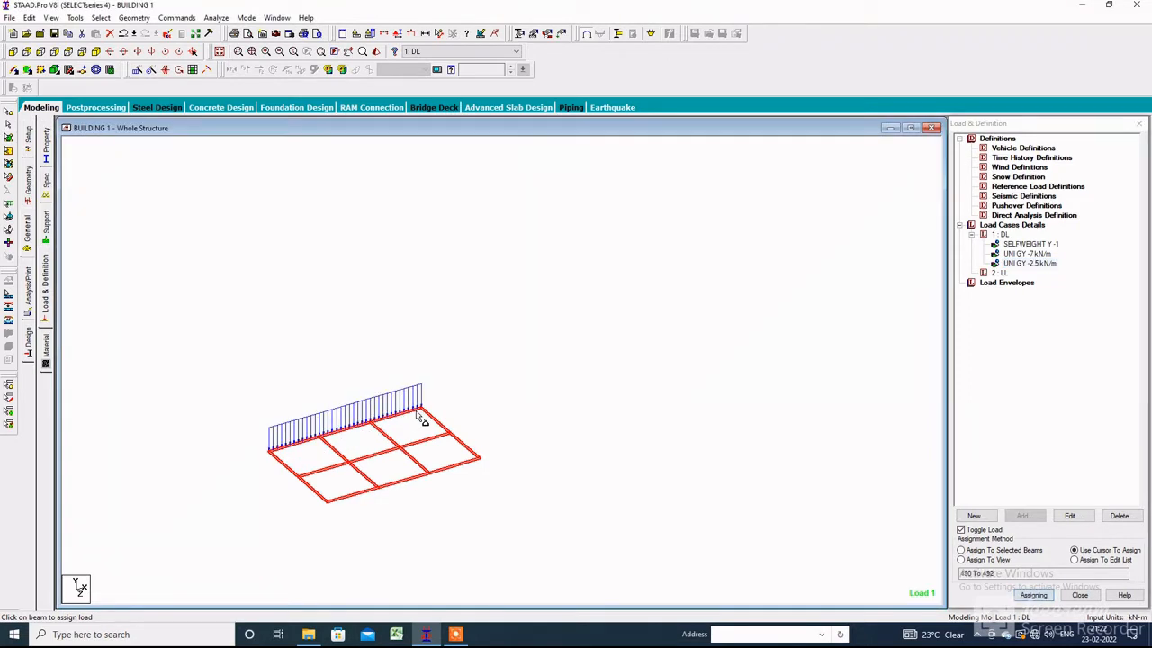
left_click(437, 422)
left_click(464, 446)
left_click(446, 470)
left_click(407, 481)
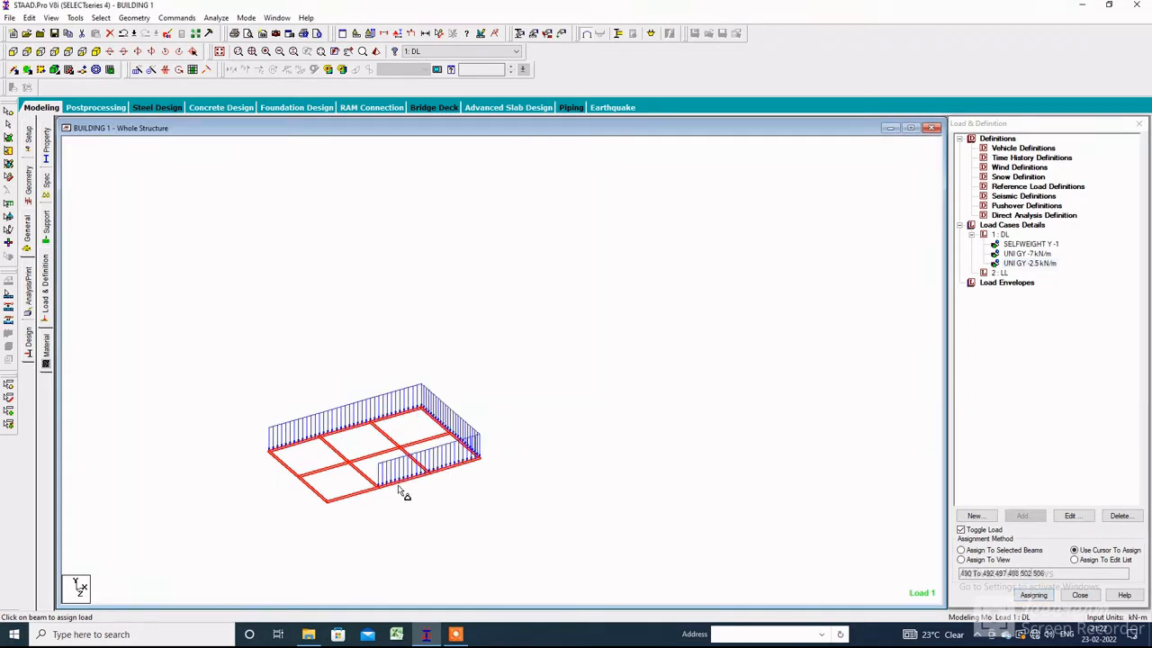
left_click(352, 497)
left_click(306, 484)
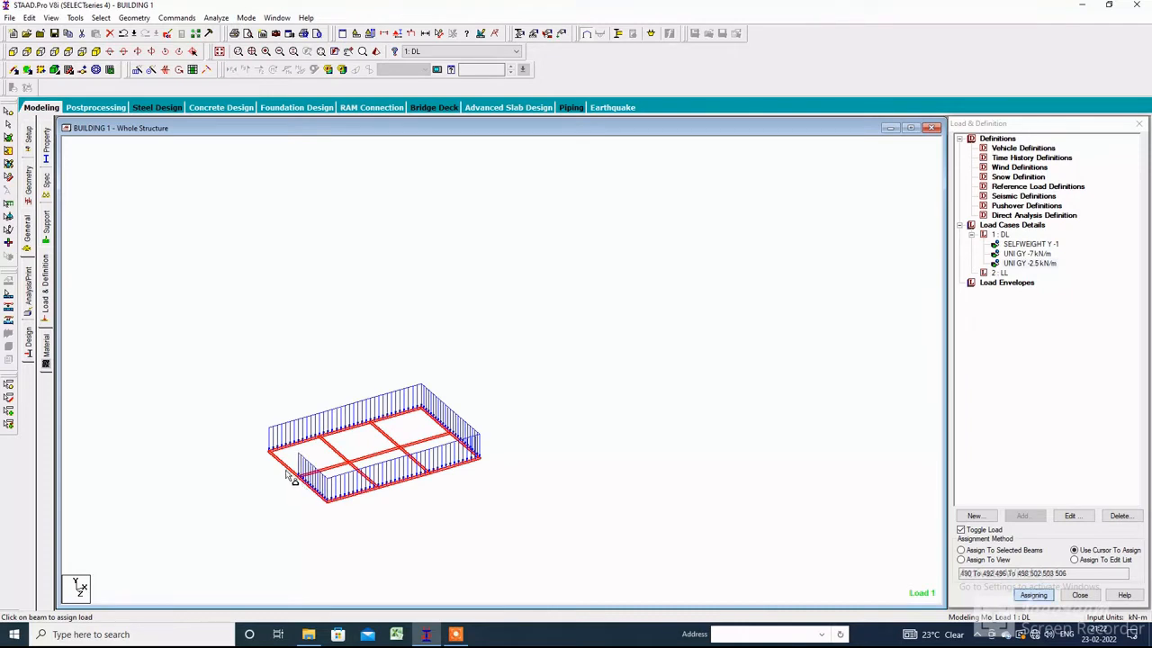
left_click(286, 462)
left_click(219, 51)
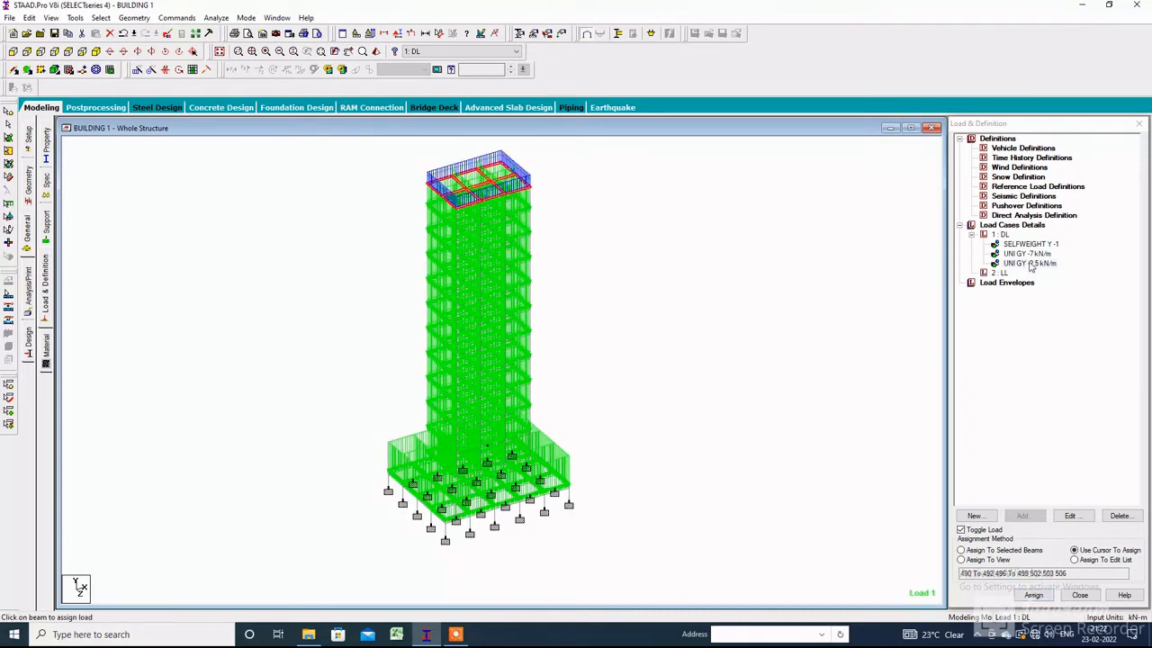
Add a floor load of -3 kN/m2 in Global Y over the Y range 0 to 40 m to the LL load case, and display it.
left_click(995, 273)
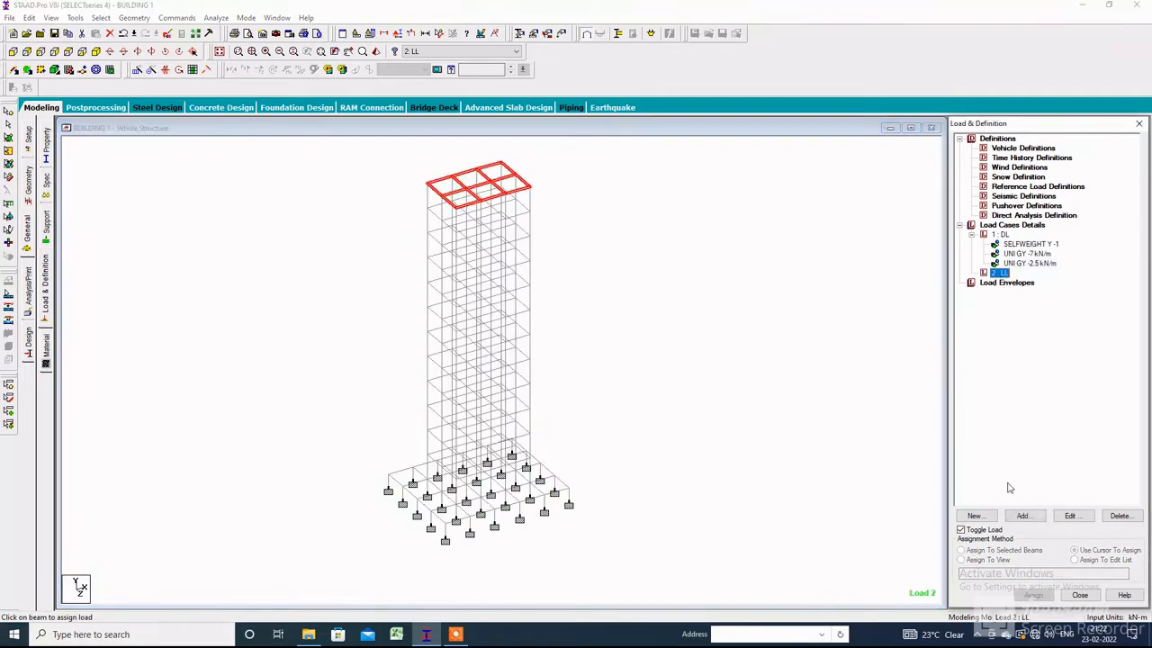
left_click(1022, 516)
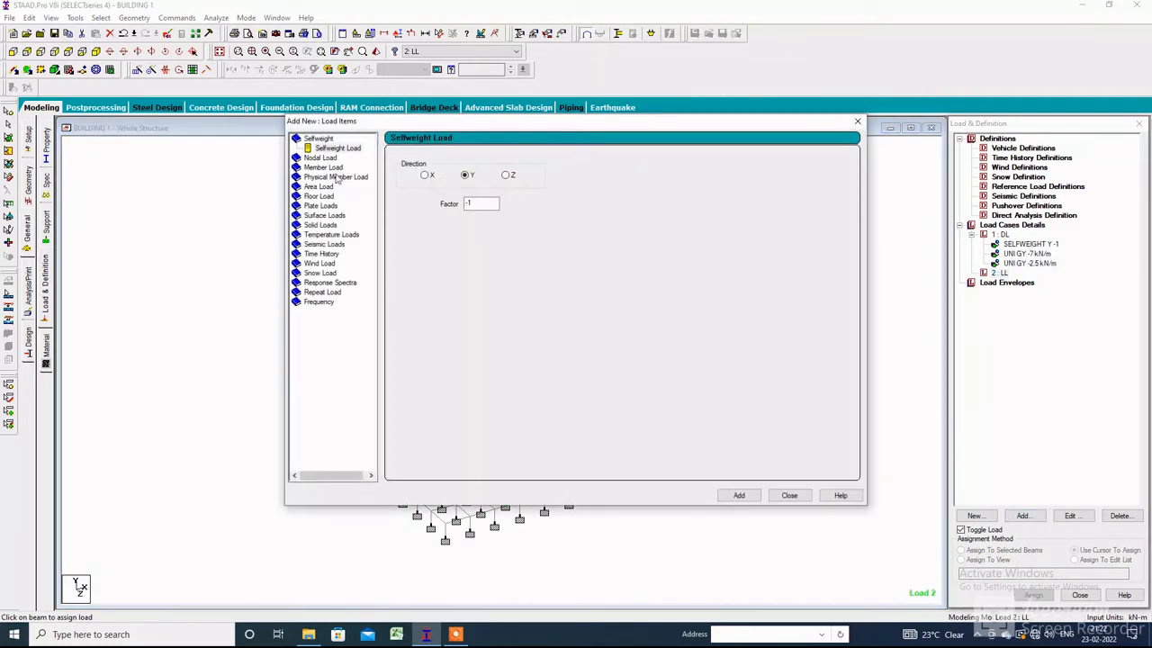
left_click(319, 196)
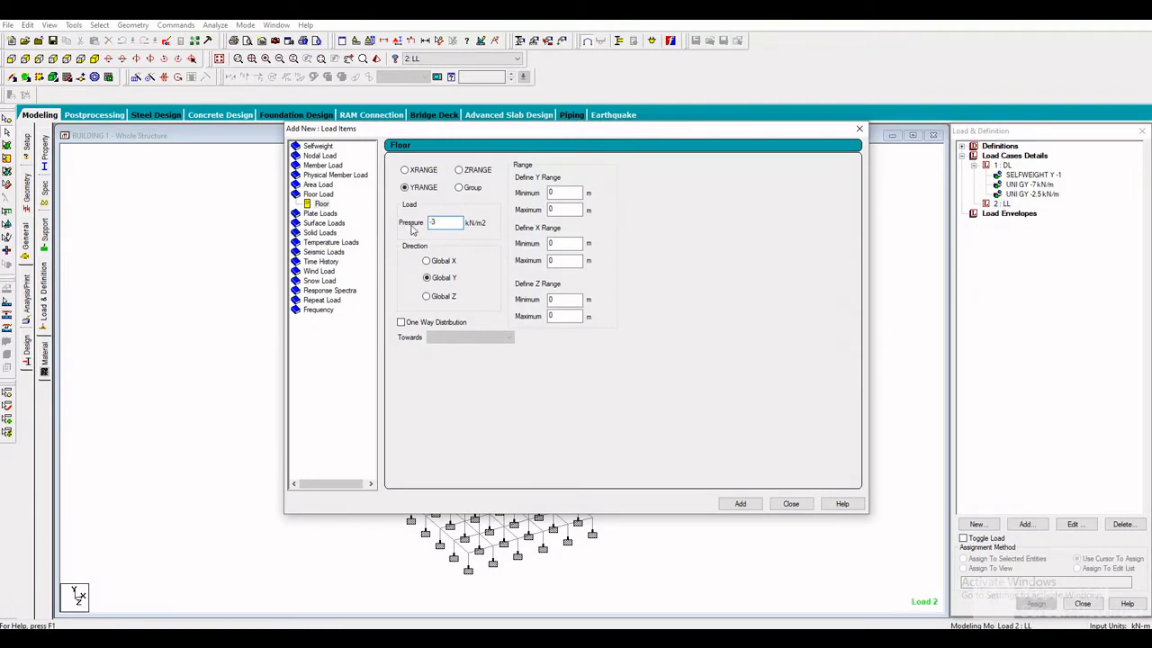
double_click(561, 209)
left_click(740, 504)
left_click(790, 504)
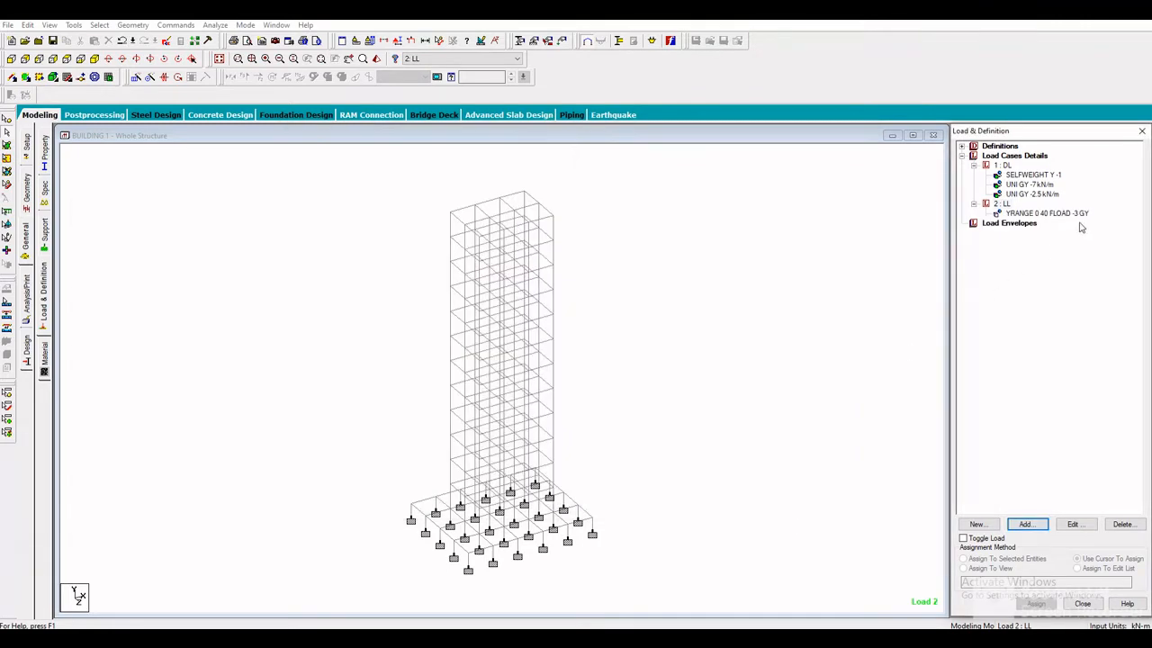
left_click(1077, 215)
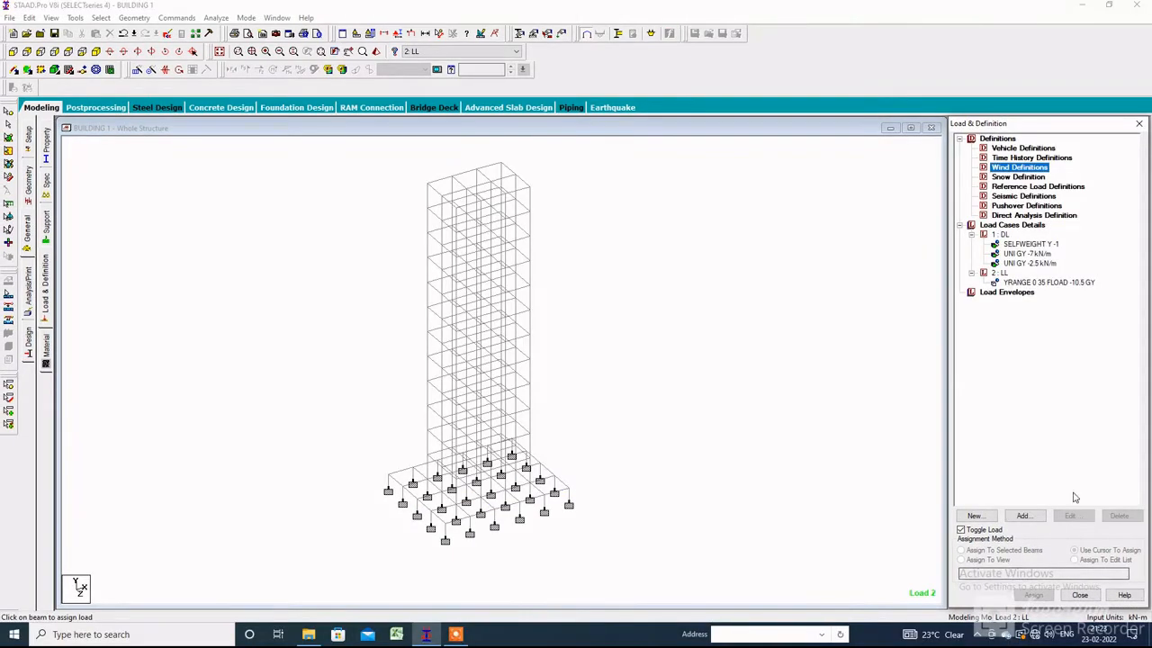
Create wind definition type 1 with the comment WIND LOAD.
left_click(1025, 524)
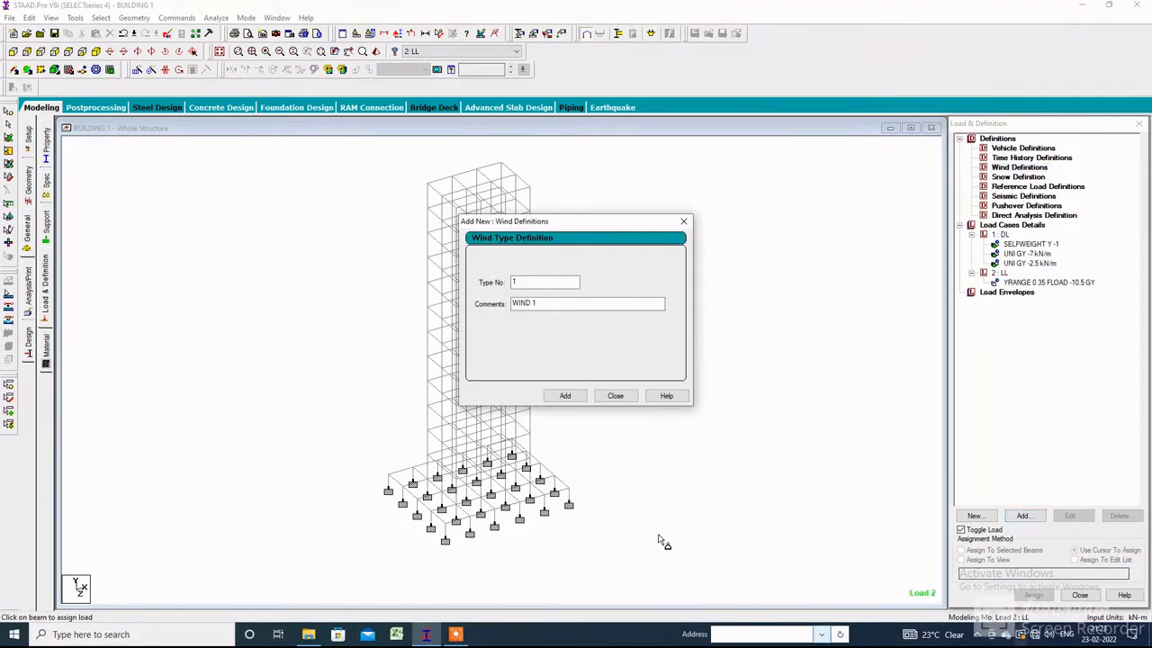
left_click(538, 304)
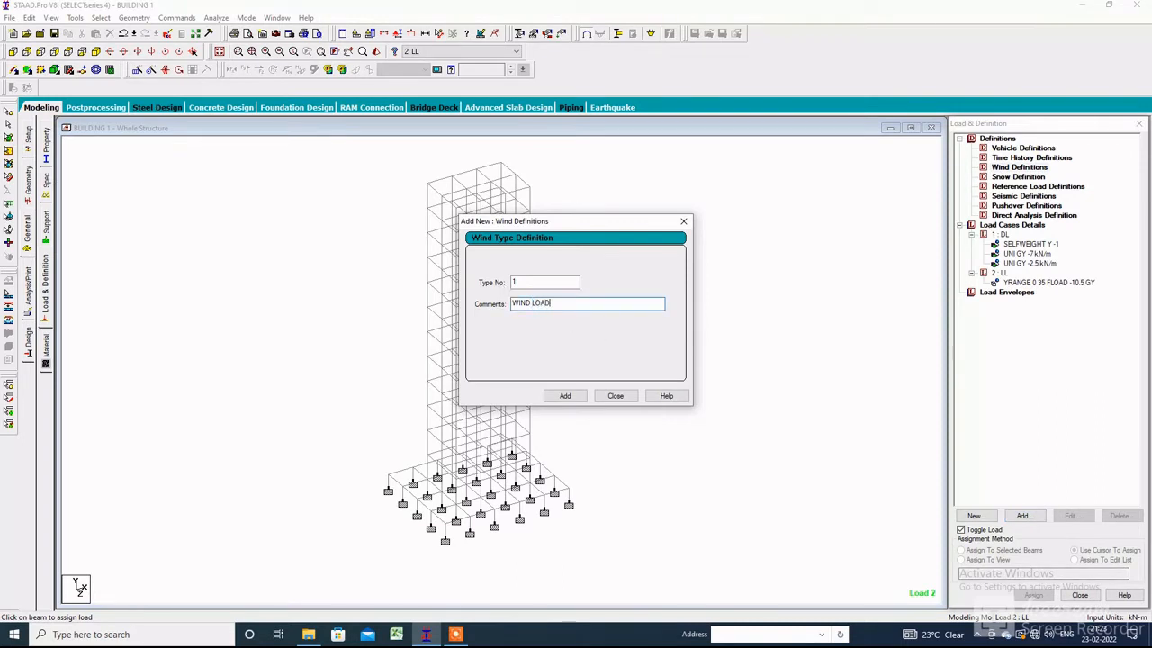
left_click(565, 396)
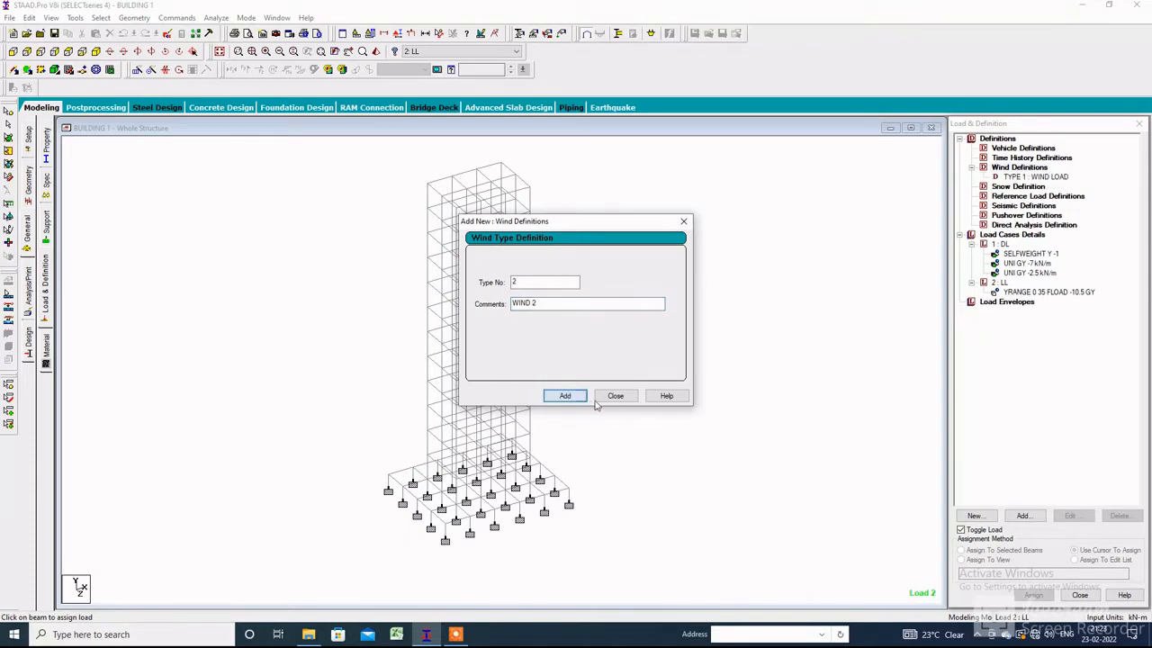
left_click(615, 396)
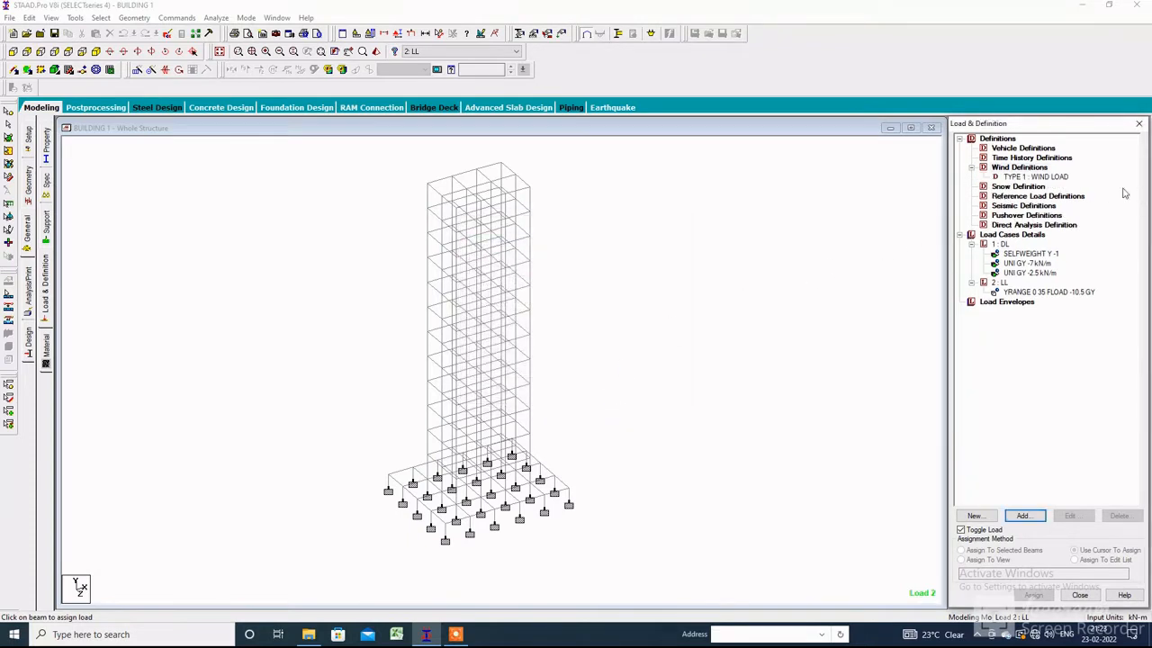
Start a custom intensity table for the type 1 wind definition with .059 kN/m² at 0 m and .289 kN/m² at 10 m.
left_click(1070, 184)
left_click(1066, 178)
left_click(1023, 516)
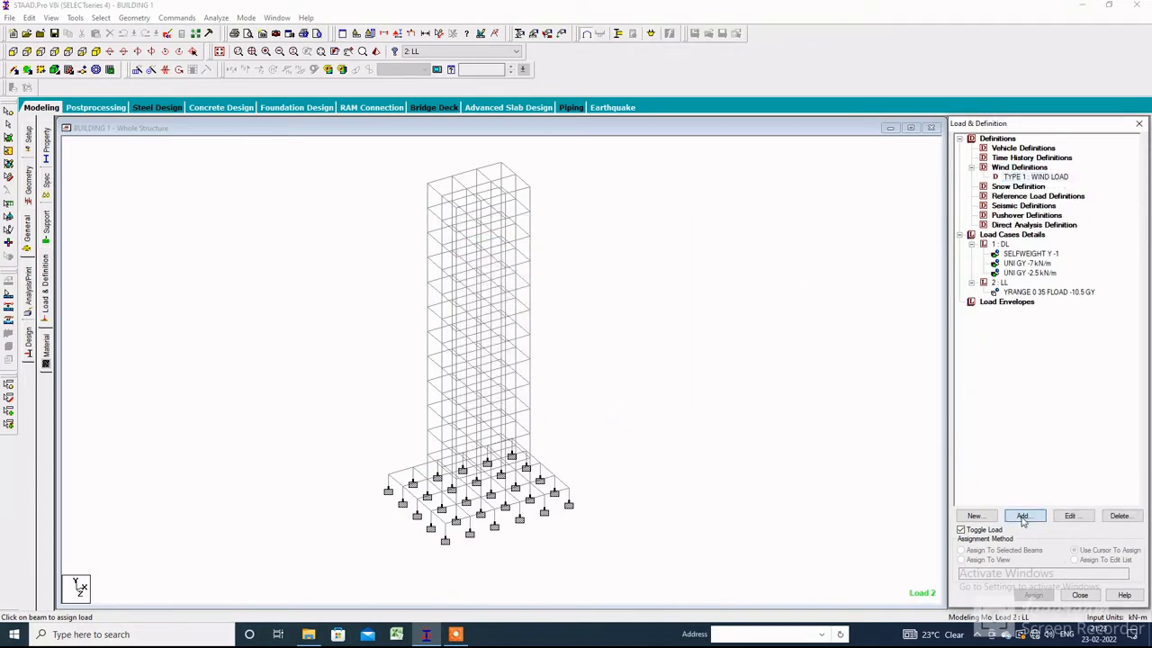
left_click(587, 282)
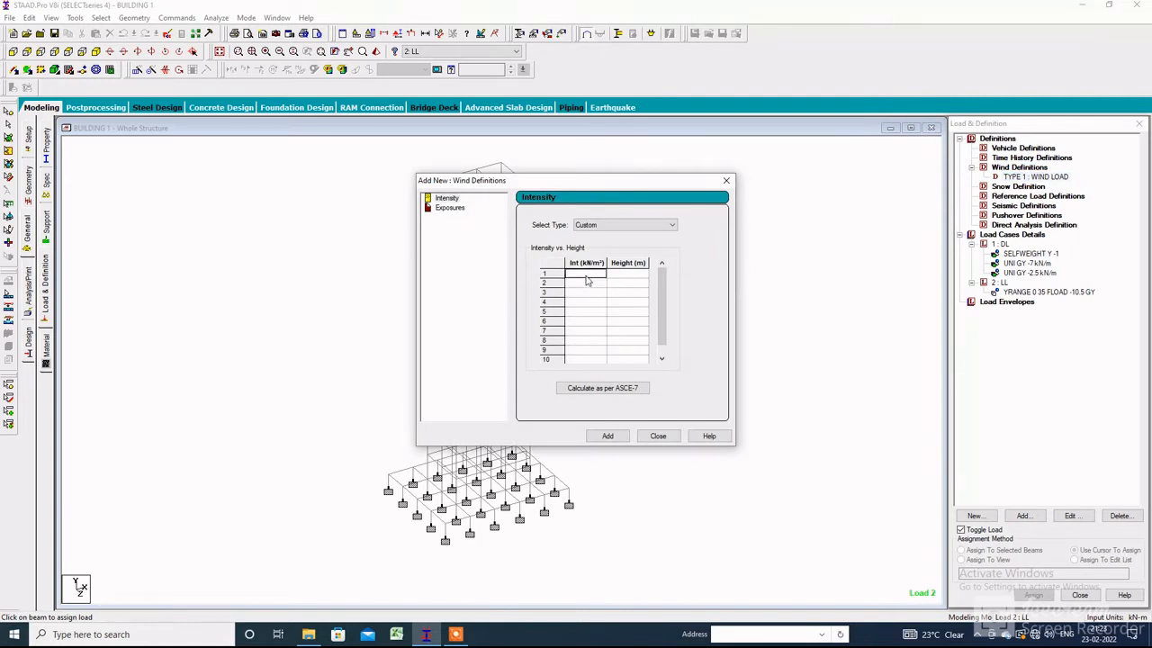
type("059")
left_click(627, 273)
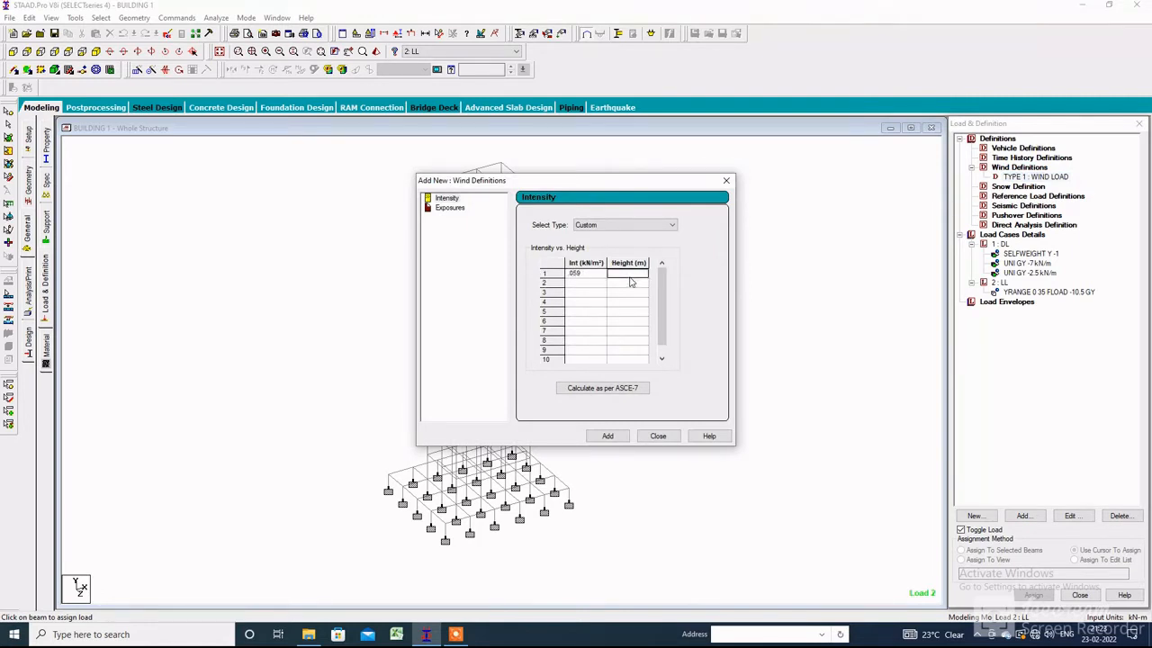
type("0")
left_click(598, 285)
left_click(595, 284)
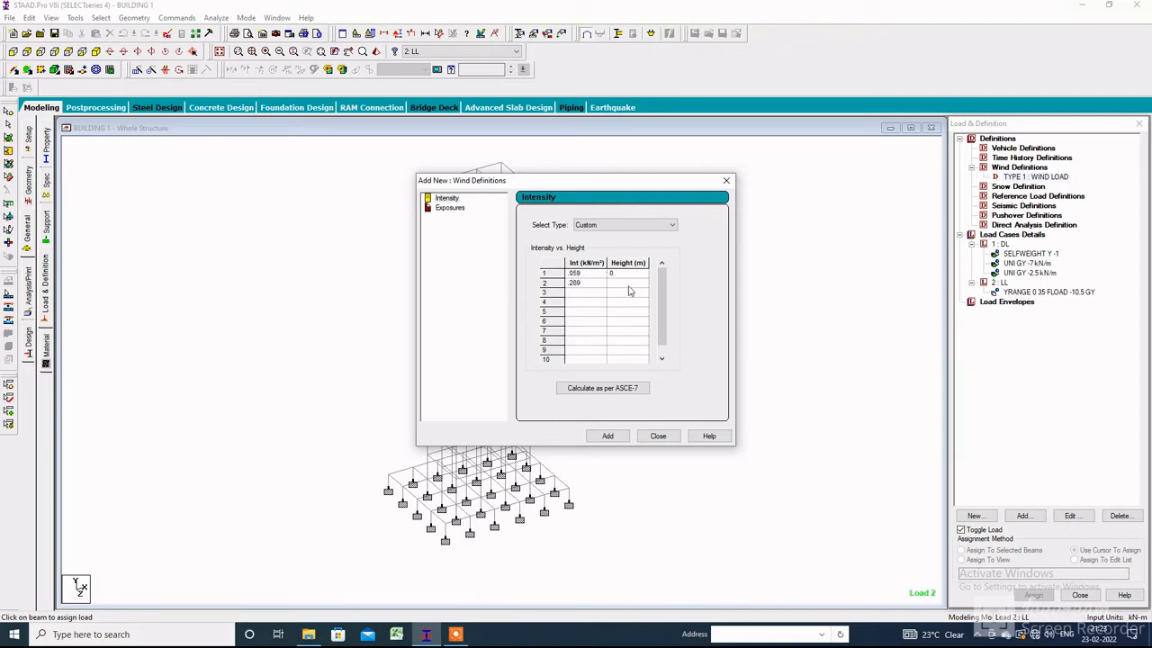
left_click(630, 286)
type("10")
Complete the wind intensity table with .469 kN/m² at 20 m and .580 kN/m² at 30 m, and add it to the definition.
left_click(580, 295)
left_click(627, 294)
type("2")
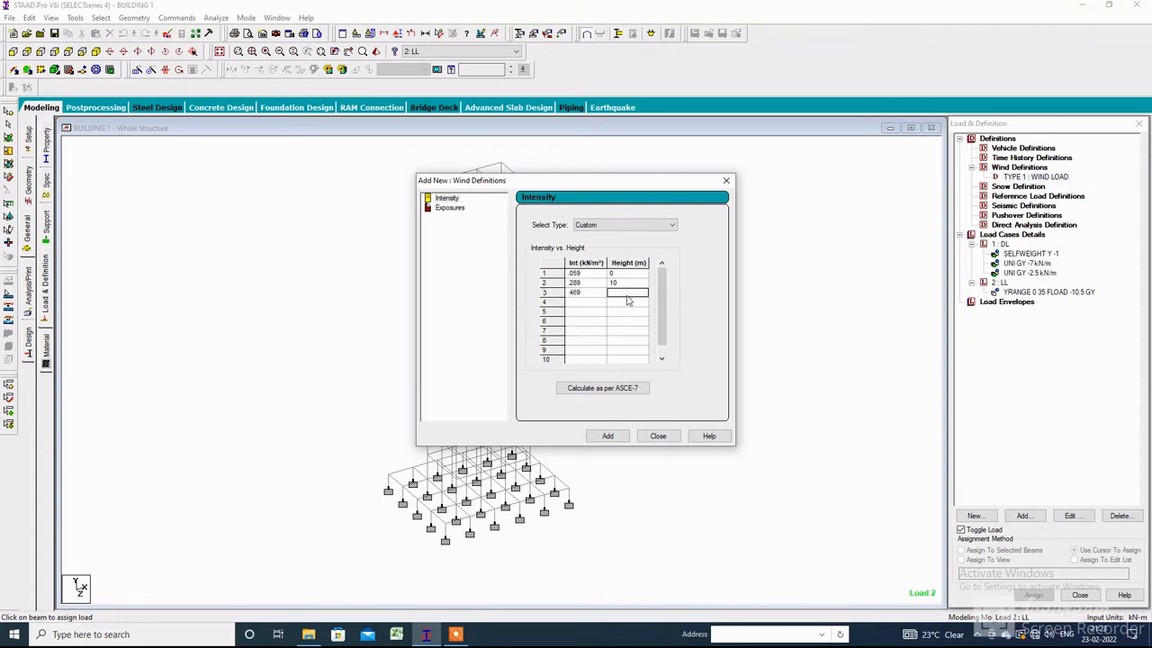
type("0")
left_click(576, 304)
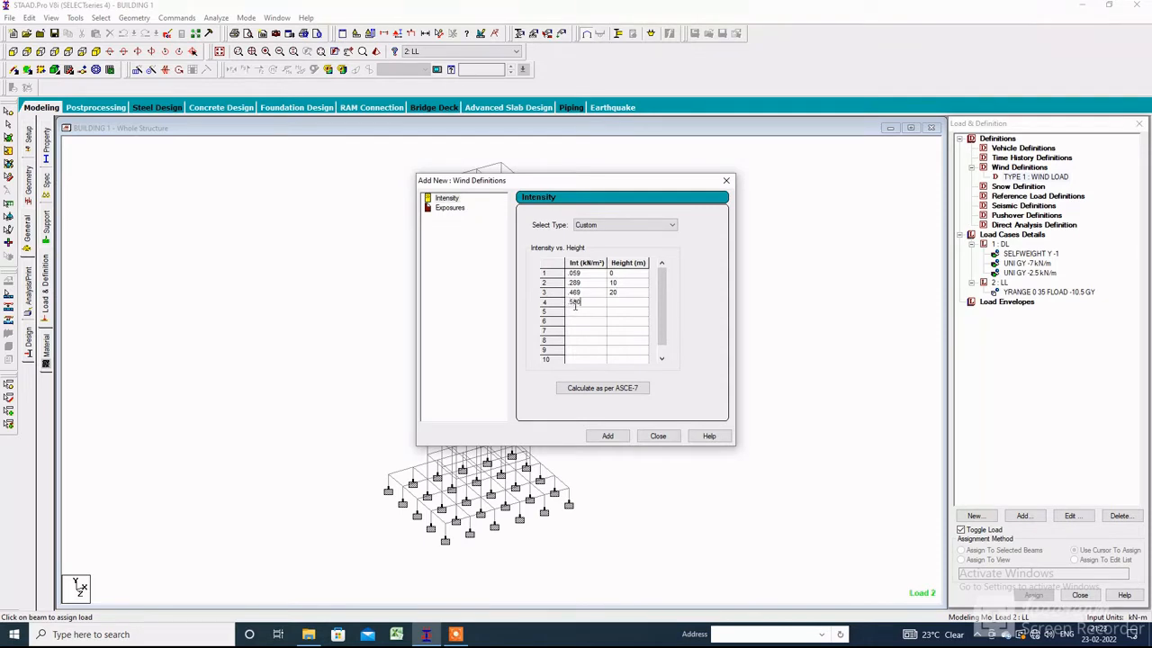
left_click(630, 305)
type("30")
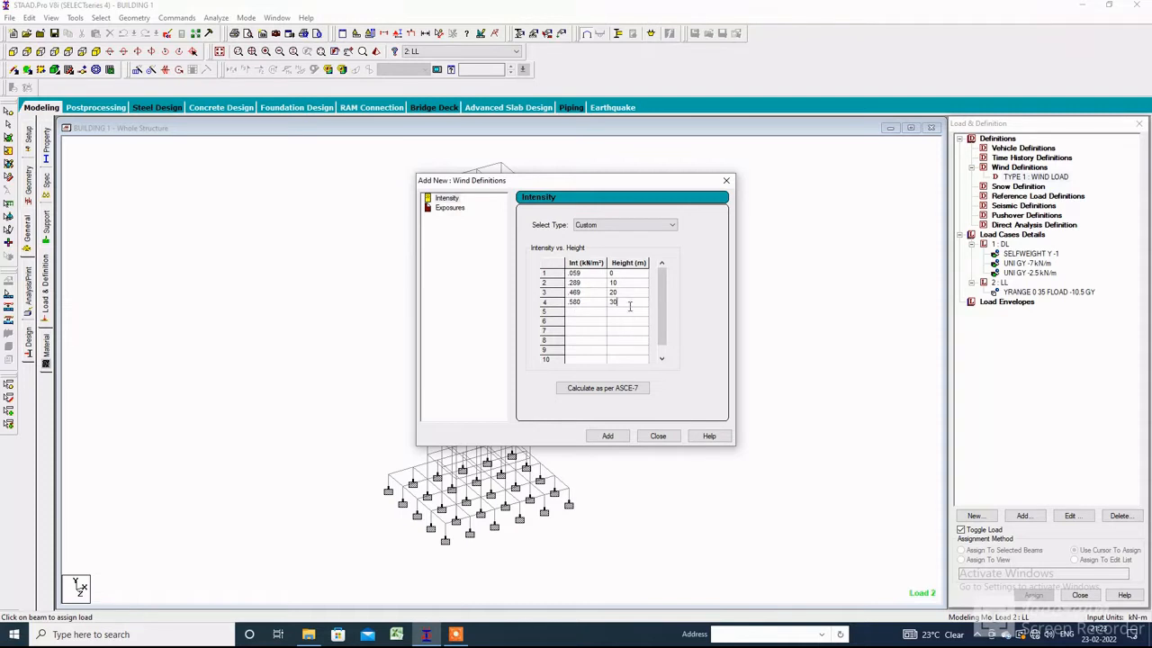
left_click(607, 435)
Add an exposure factor of 1 to the wind definition and assign it to the entire view.
double_click(515, 261)
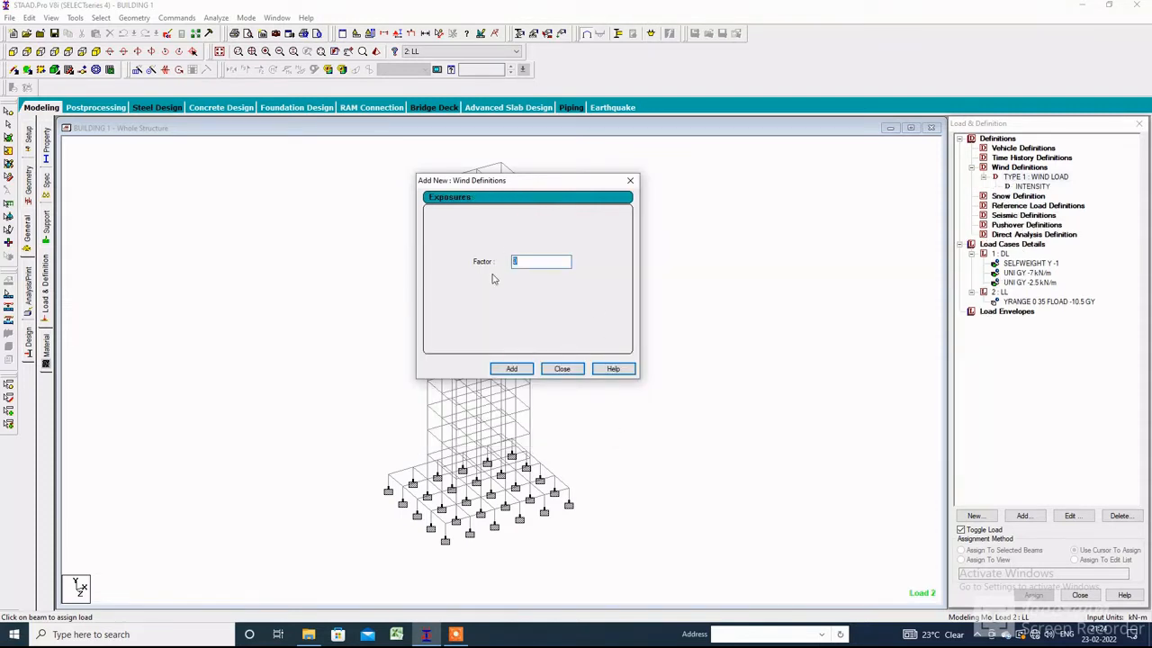
left_click(511, 368)
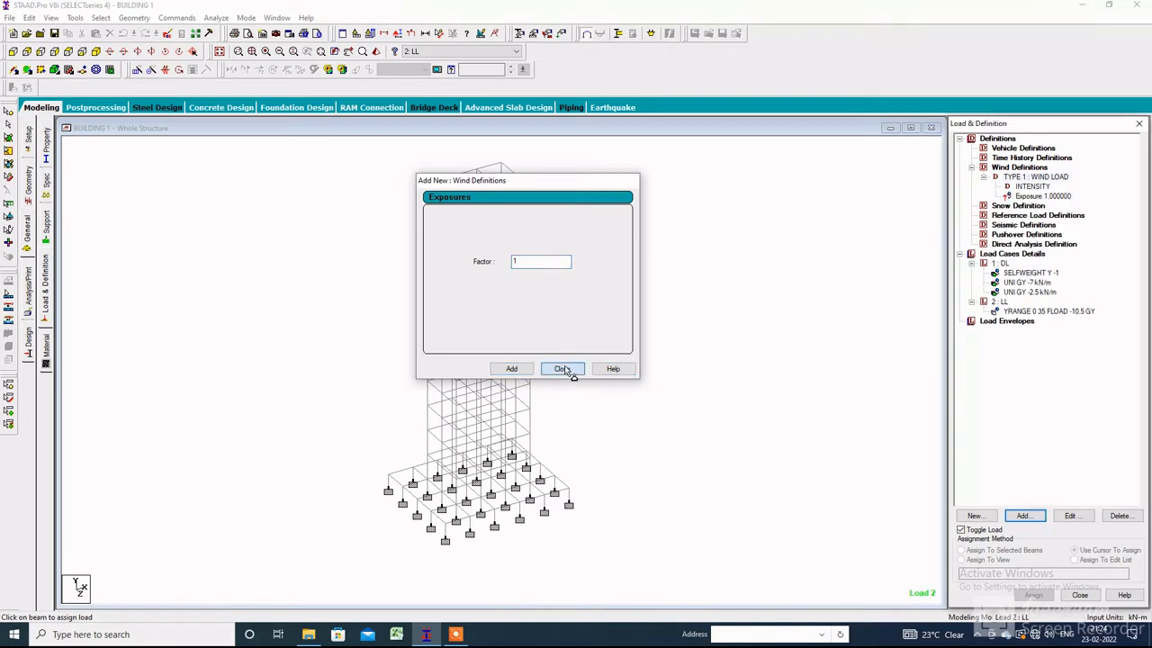
left_click(561, 368)
left_click(1065, 197)
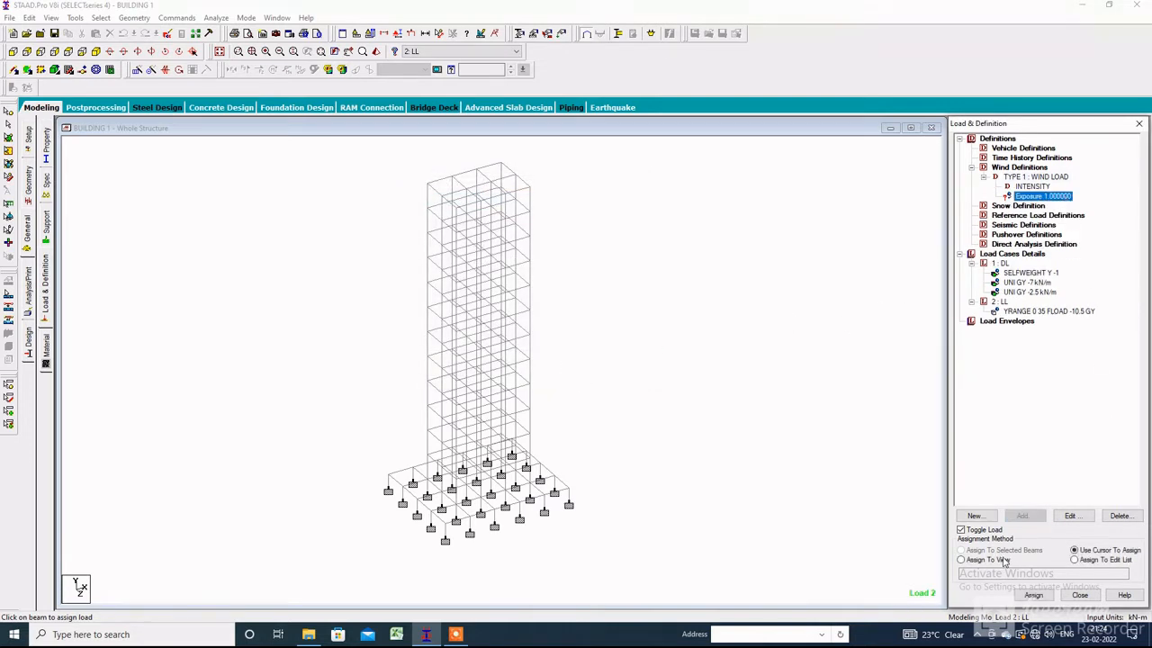
left_click(1005, 562)
left_click(1033, 594)
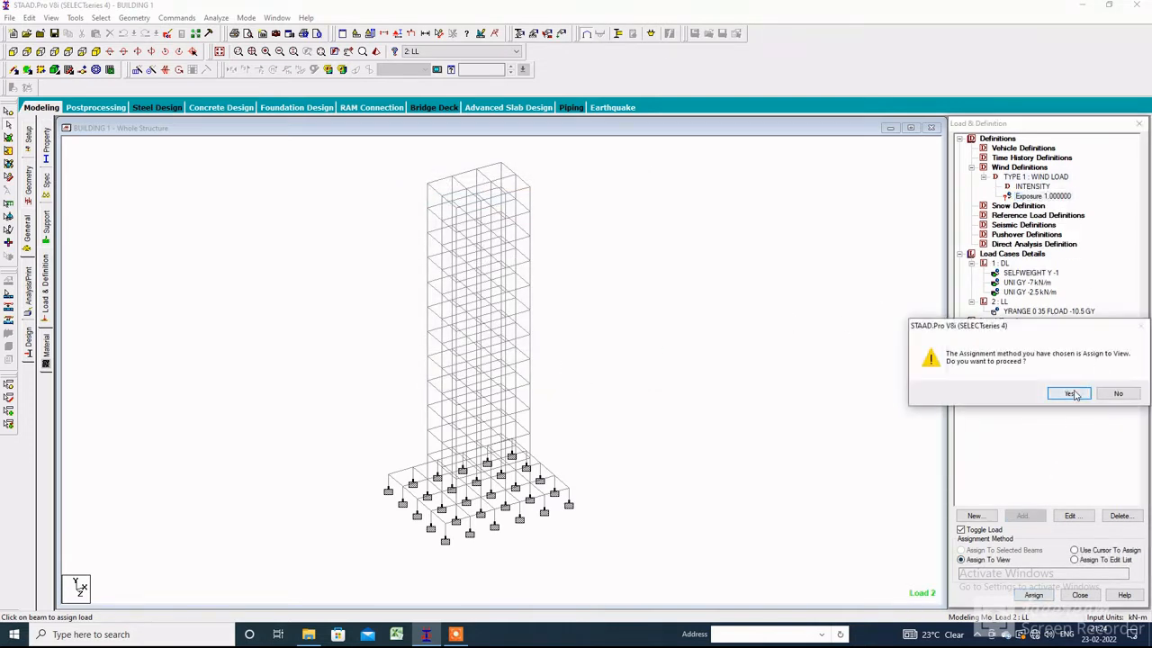
left_click(1070, 393)
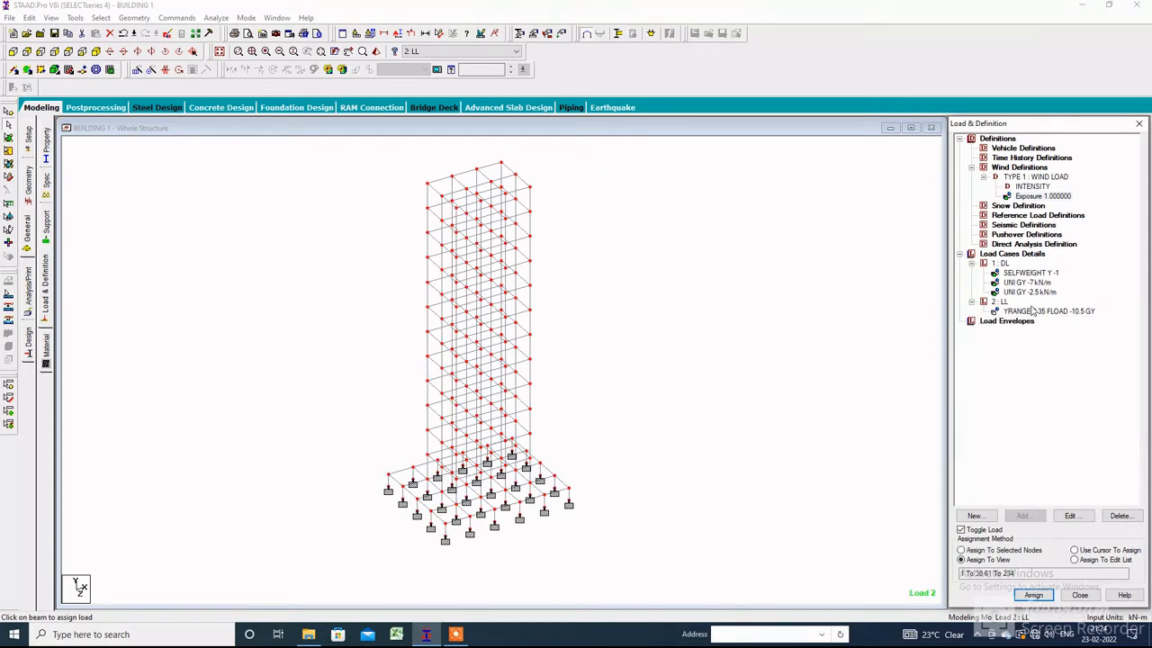
Add primary load case 3 with loading type Wind and the title WL+X.
left_click(1012, 256)
left_click(1023, 516)
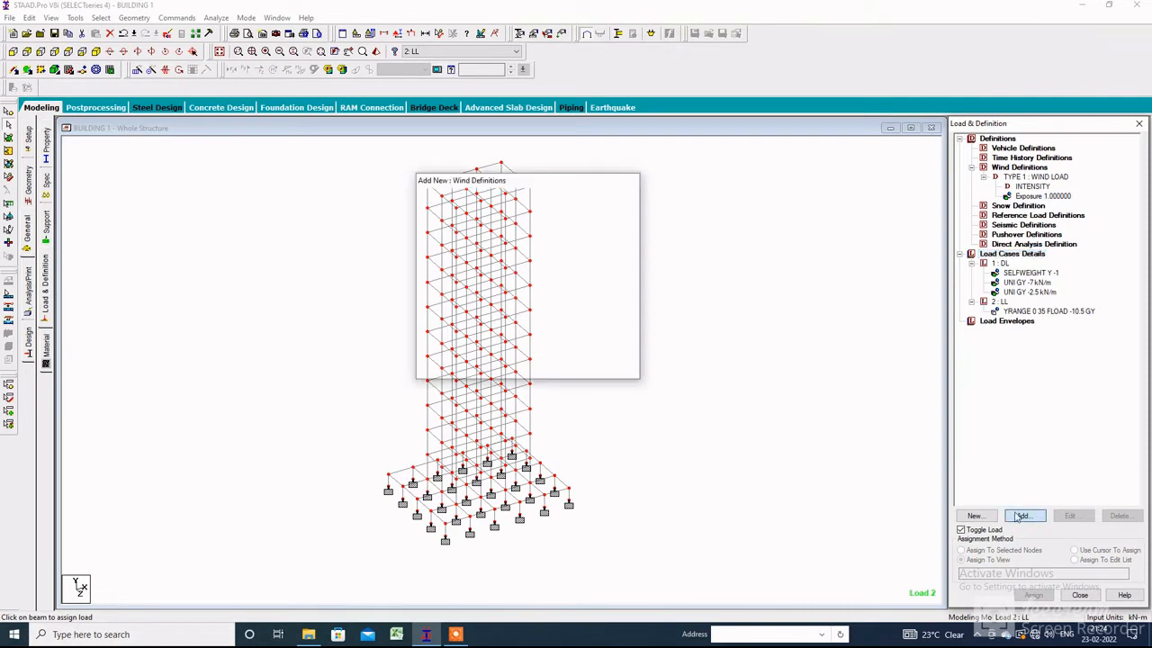
left_click(630, 249)
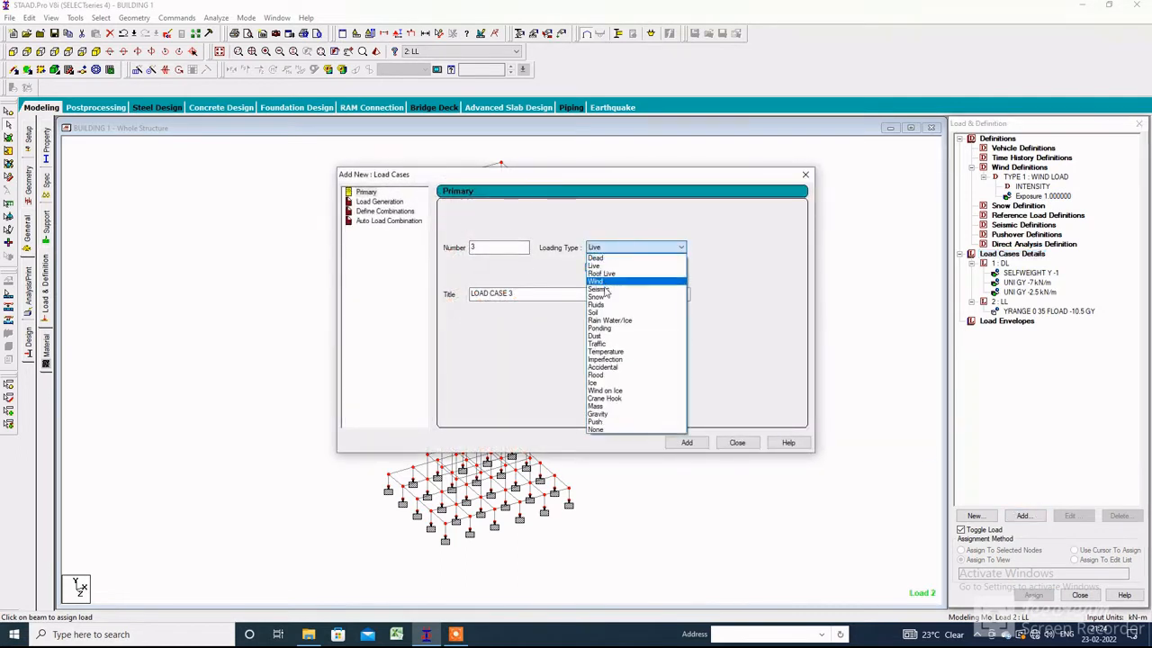
left_click(595, 280)
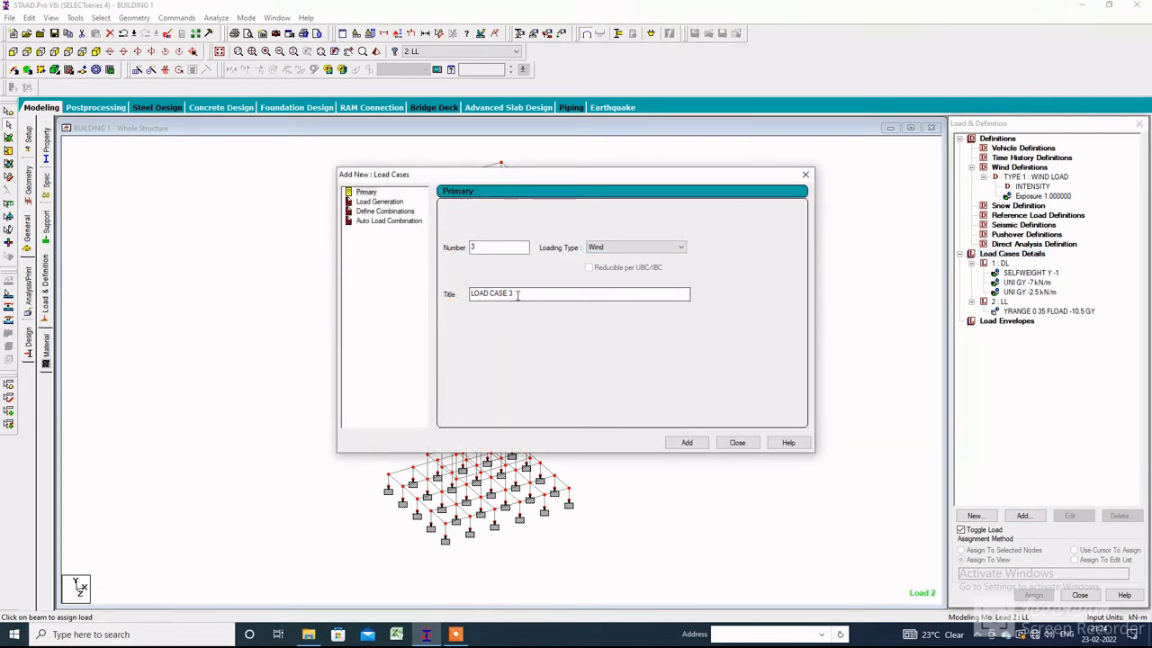
left_click_drag(517, 293, 429, 295)
type("WL+X")
left_click(687, 442)
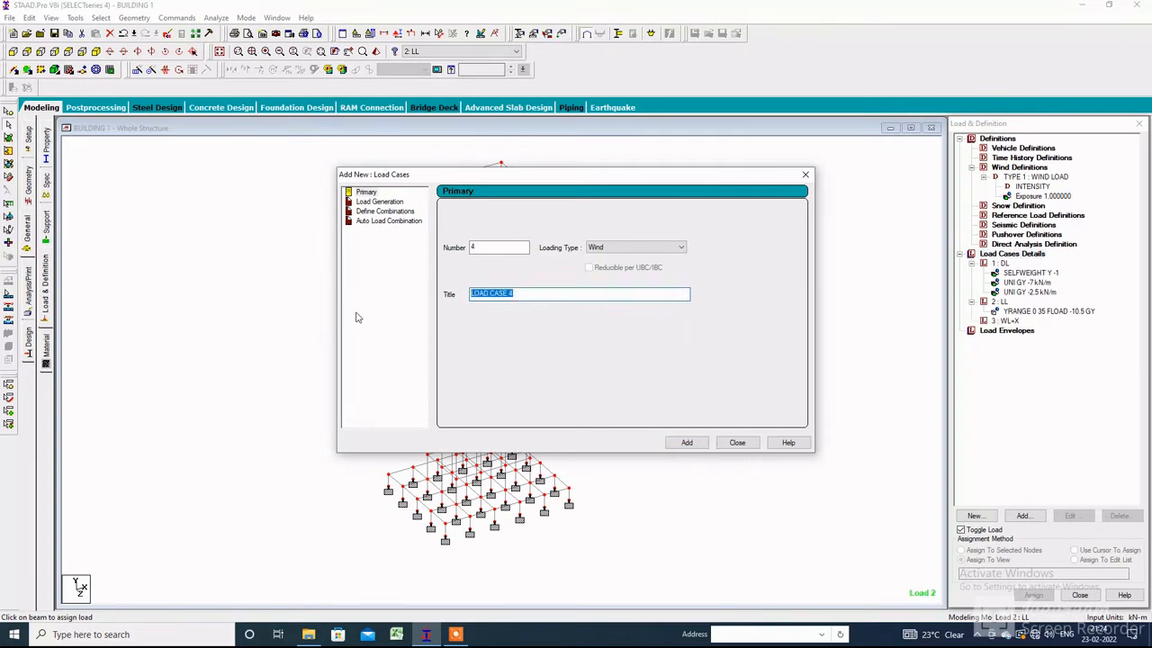
Add three more wind load cases titled WL-X, WL+Z and WL-Z.
type("WL-X")
key("Return")
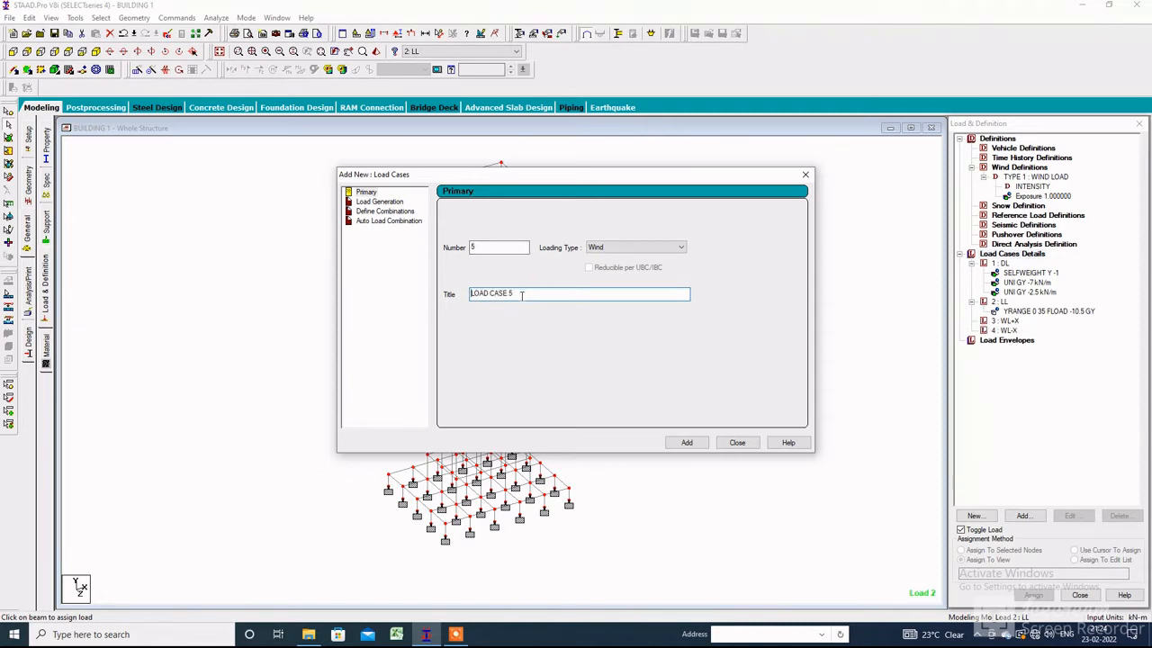
type("WL+Z")
key("Return")
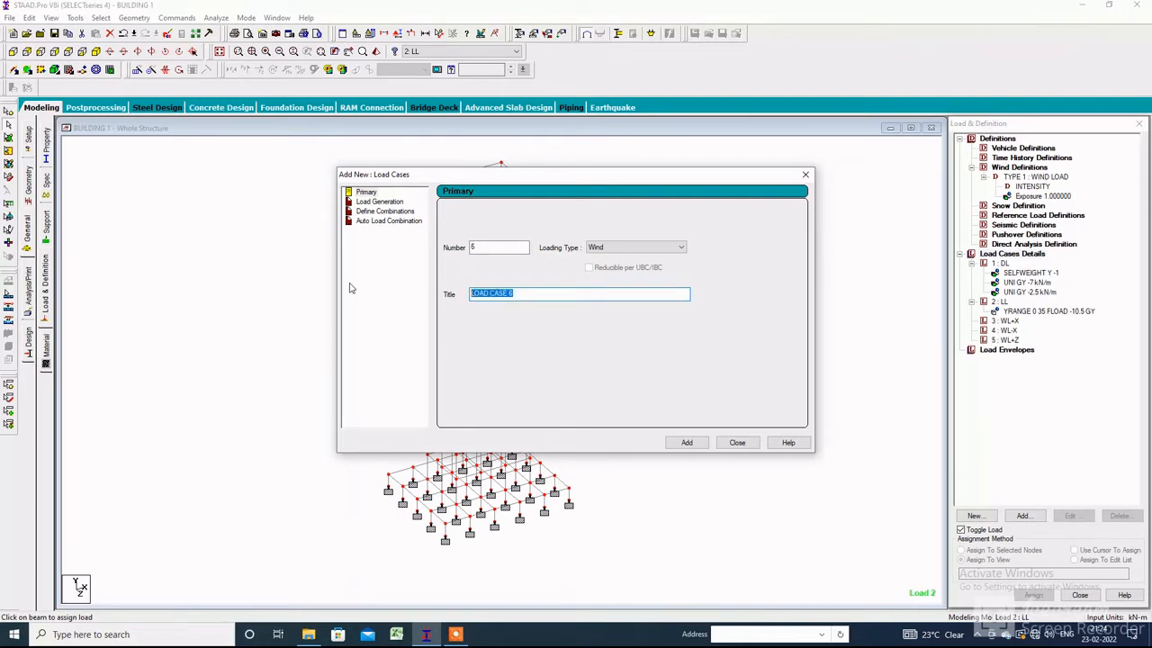
type("WL-Z")
key("Return")
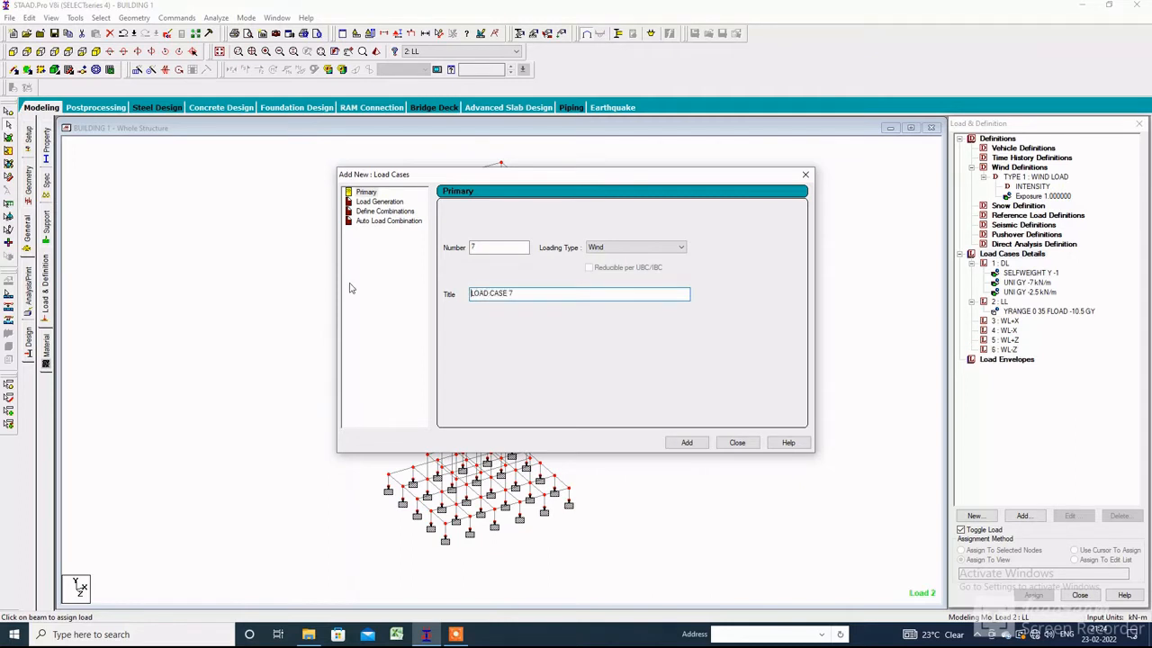
left_click(737, 441)
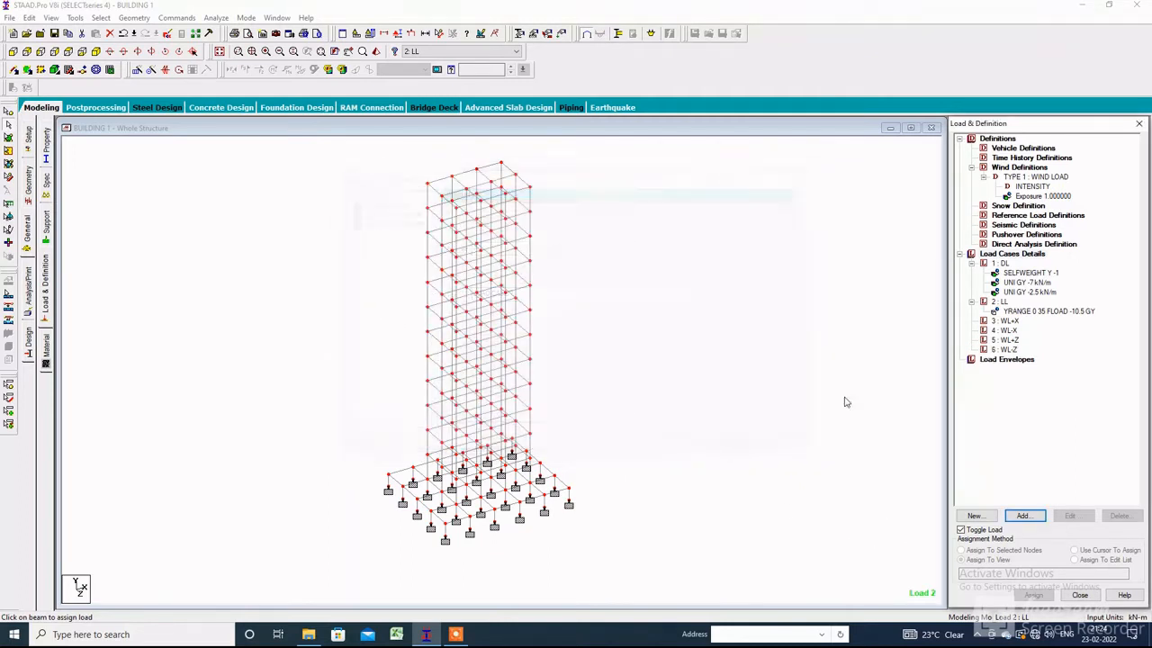
Add a type 1 wind load on the X windward face to WL+X, with factor 1 and Y range 0 to 35 m.
left_click(1008, 322)
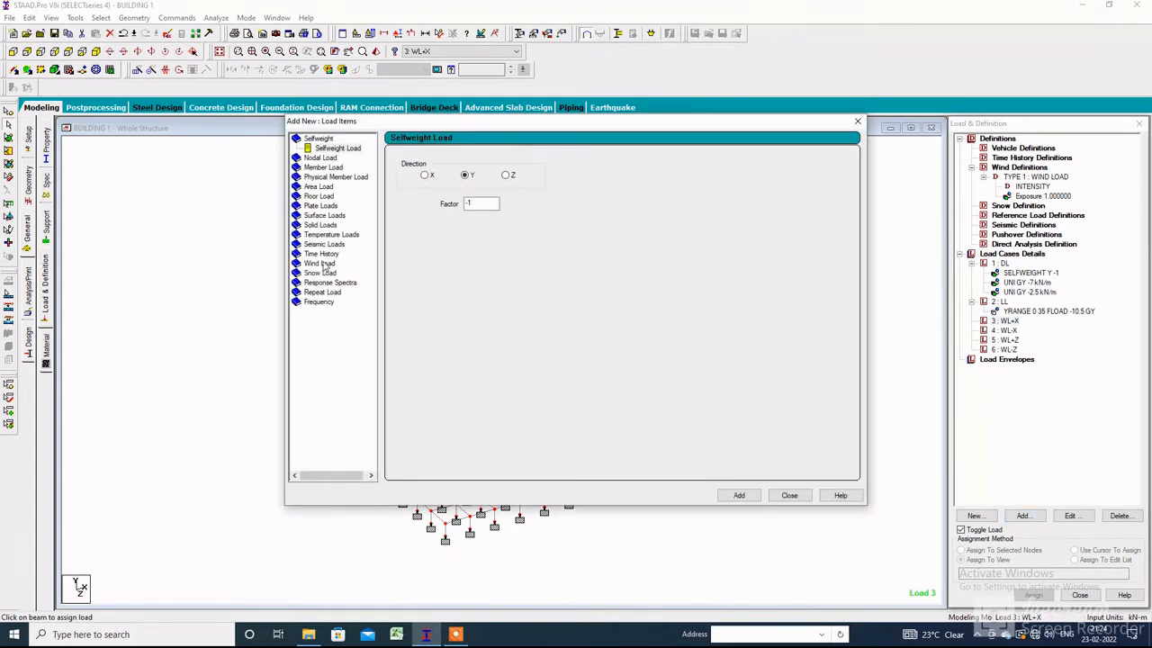
left_click(321, 263)
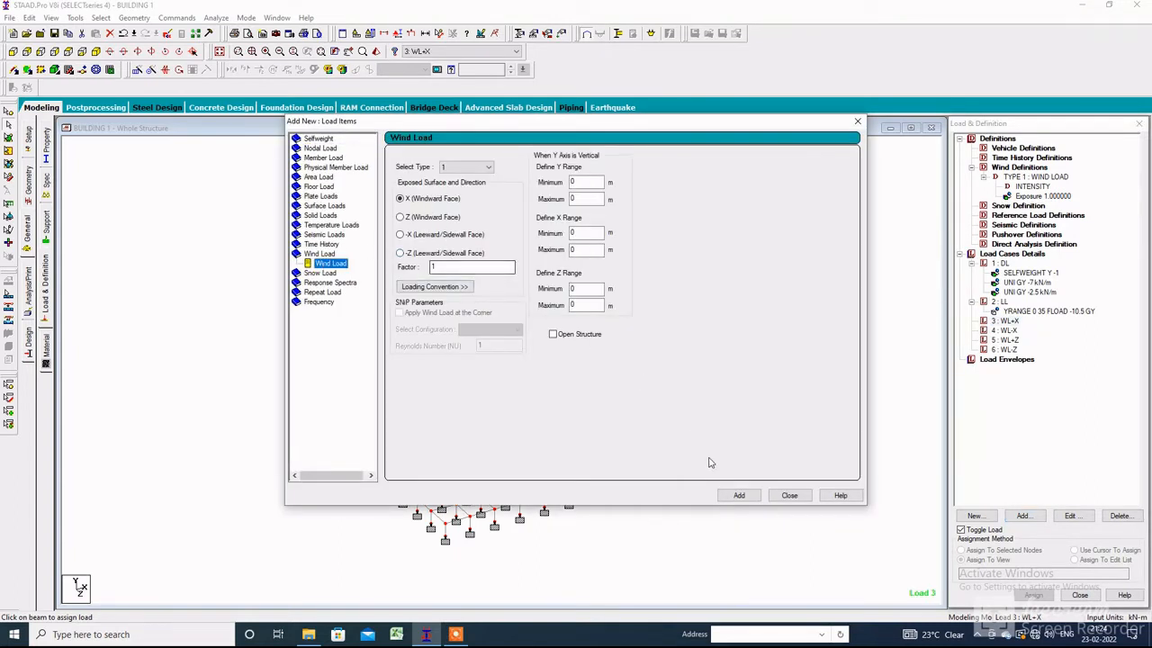
left_click_drag(583, 199, 526, 218)
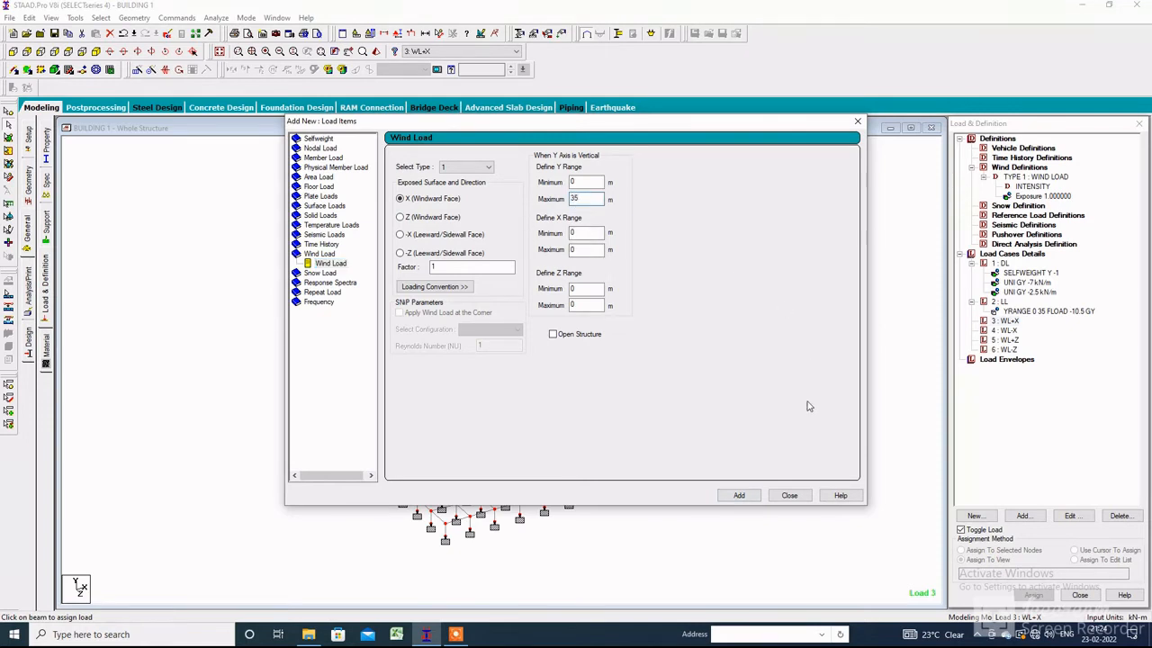
left_click(739, 495)
left_click(790, 495)
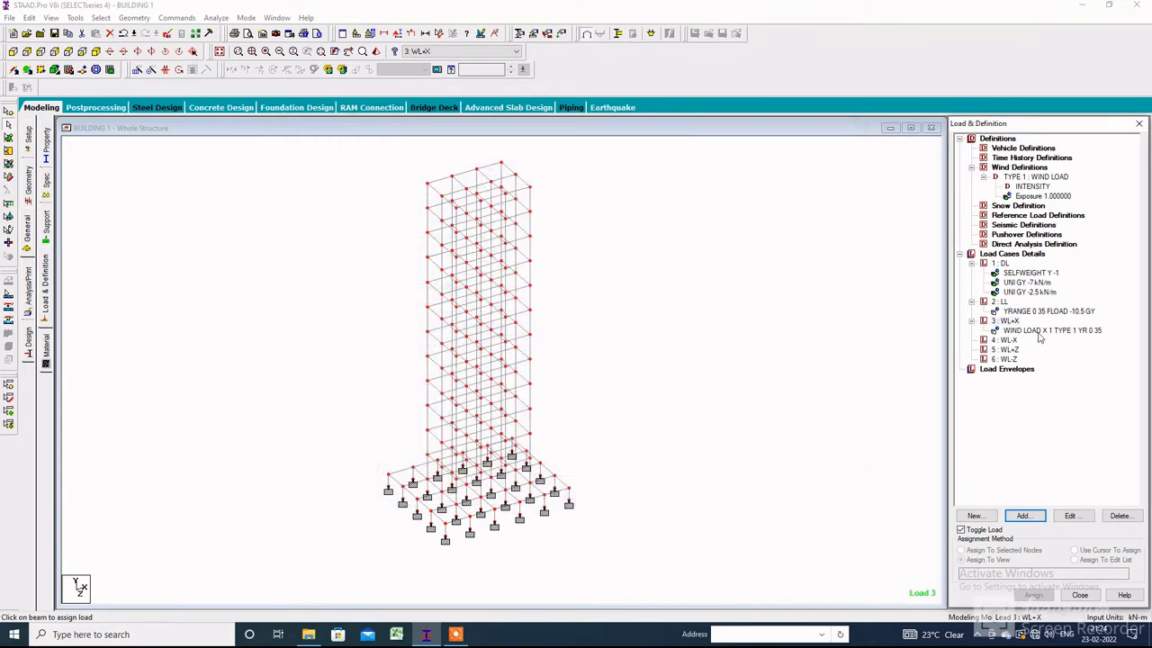
Set the maximum of the Y range of the WL+X wind load to 40 m.
left_click(1043, 330)
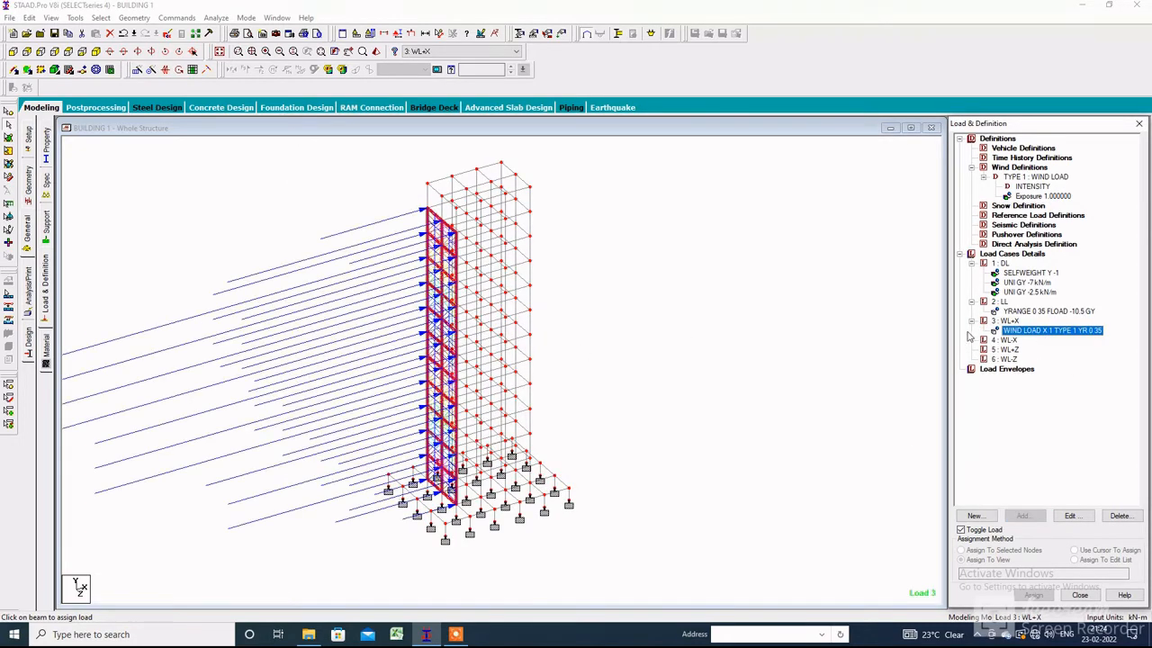
left_click(1072, 515)
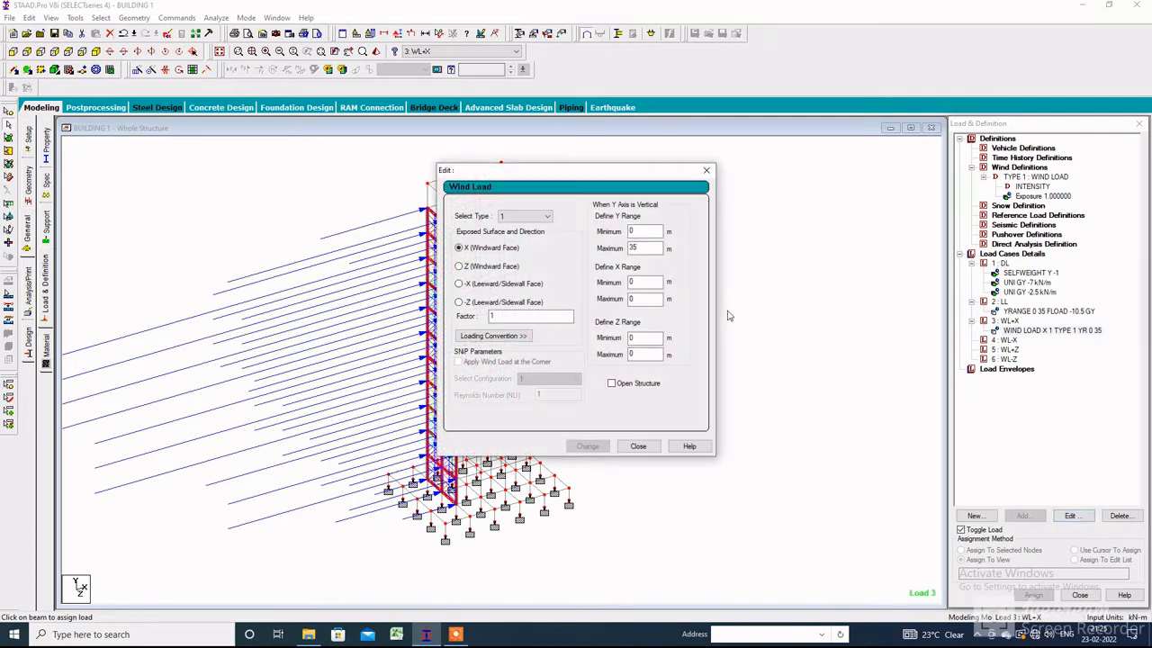
left_click_drag(638, 169, 851, 114)
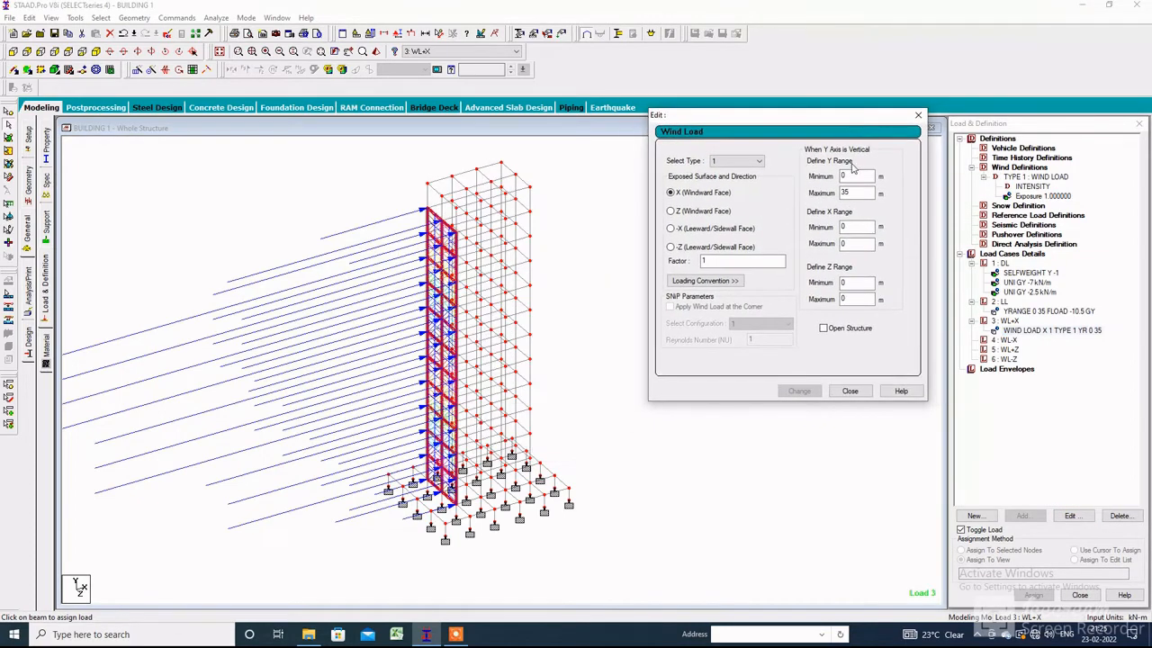
left_click_drag(861, 193, 824, 195)
type("40")
left_click(799, 391)
left_click(850, 392)
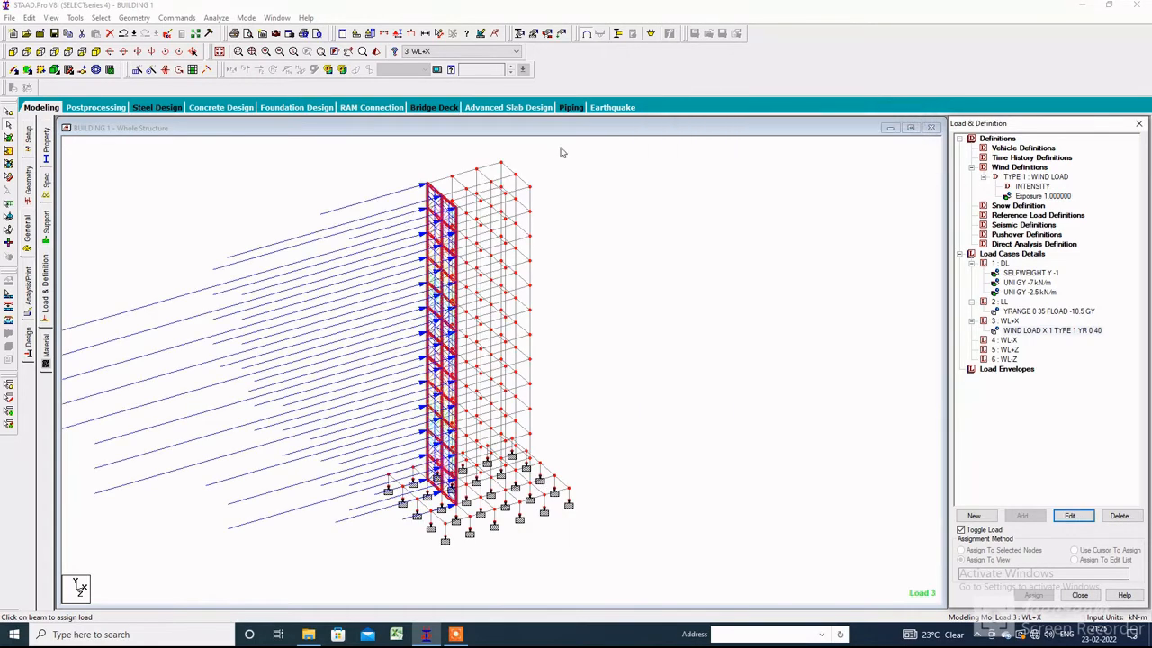
Measure the node-to-node height of the tower's corner column from its top node to its base, and clear the dimension.
left_click(438, 33)
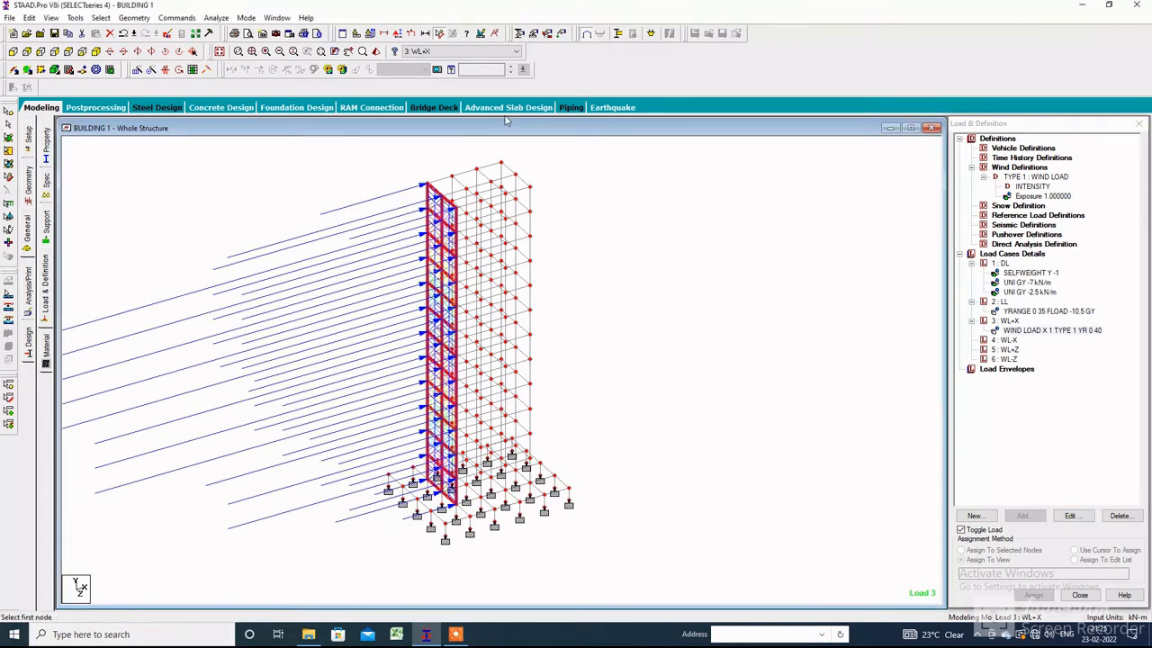
left_click(531, 187)
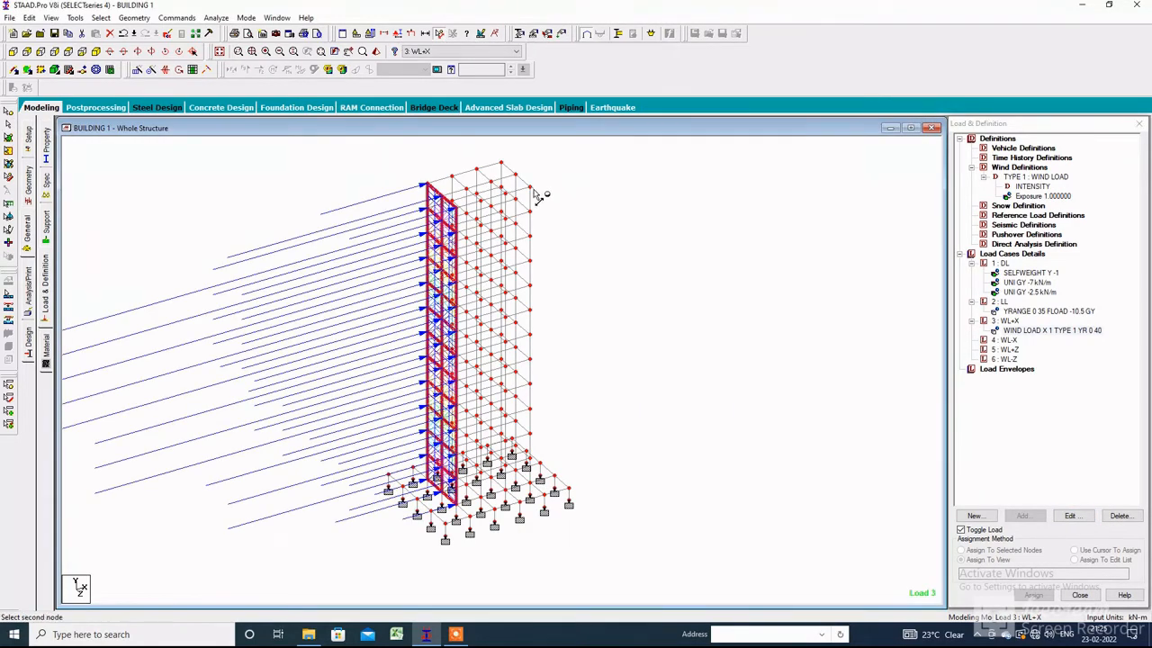
left_click(532, 501)
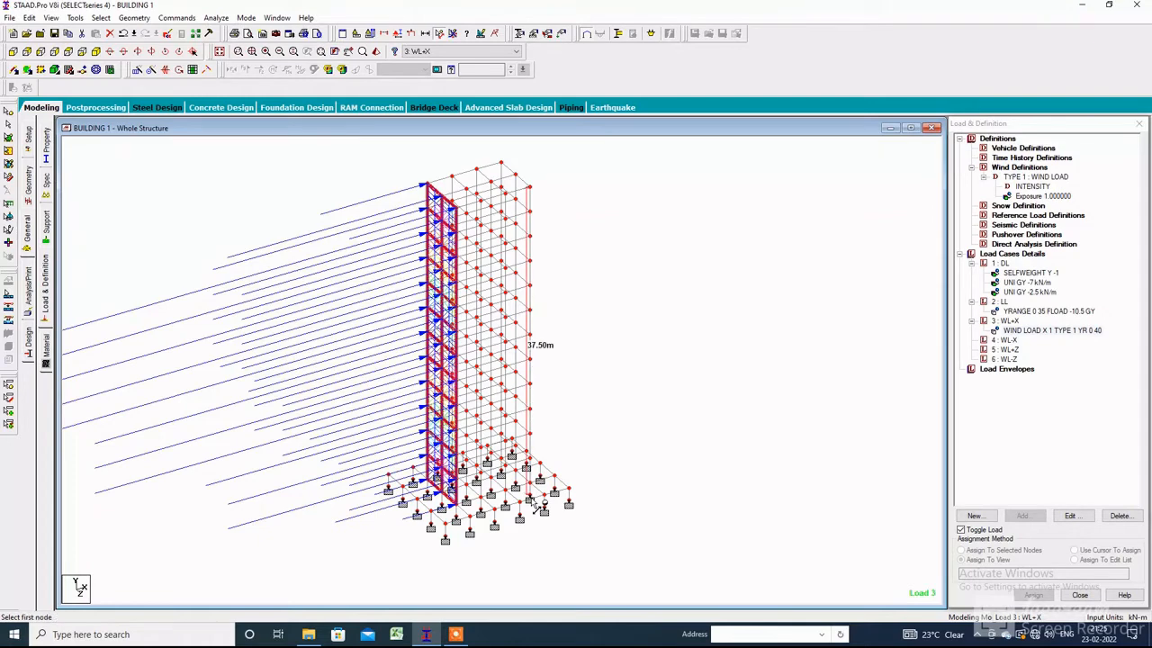
left_click(453, 33)
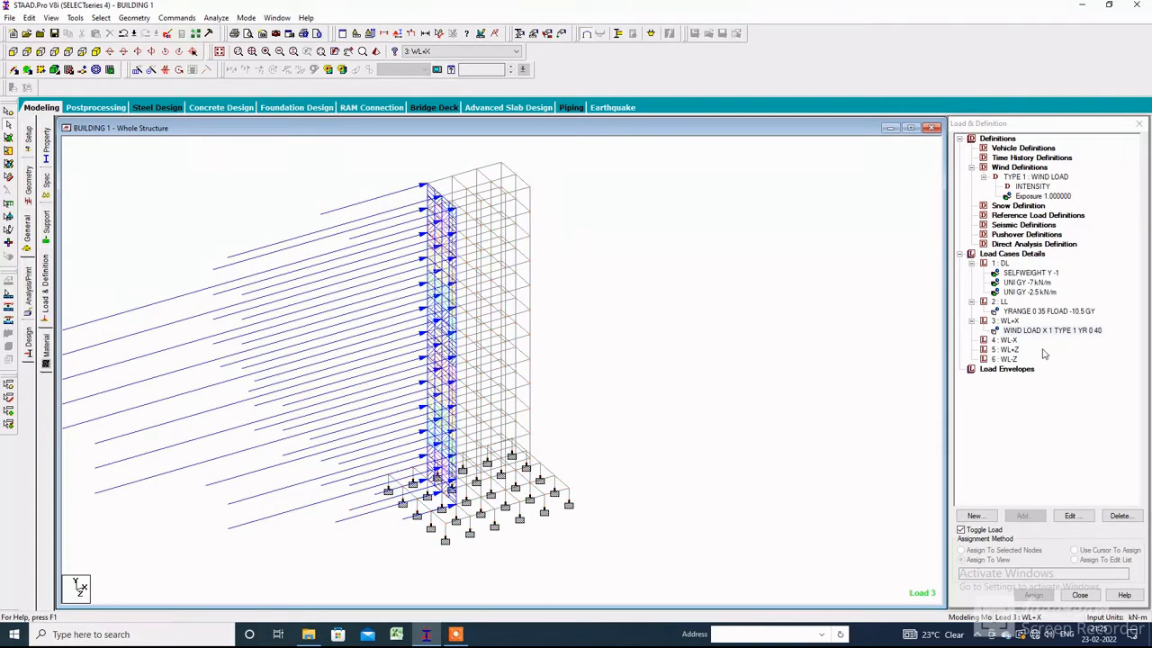
Add a fifth row to the type 1 wind intensity table, with 0.6 kN/m² at a height of 40 m.
left_click(1050, 197)
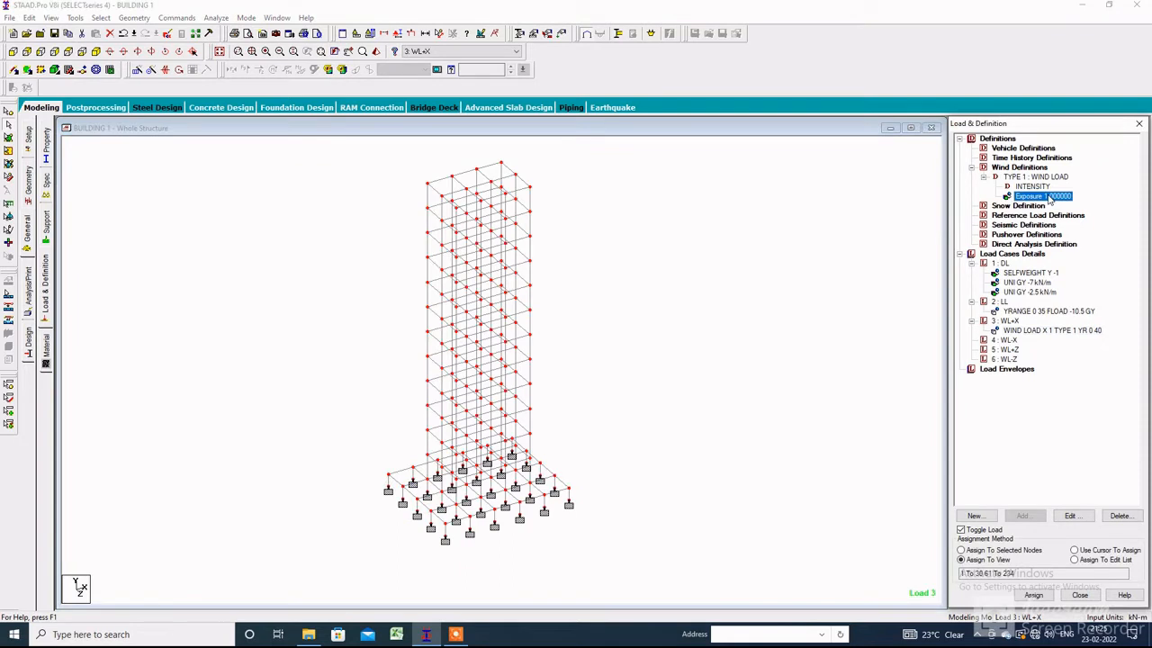
left_click(1032, 186)
left_click(1070, 515)
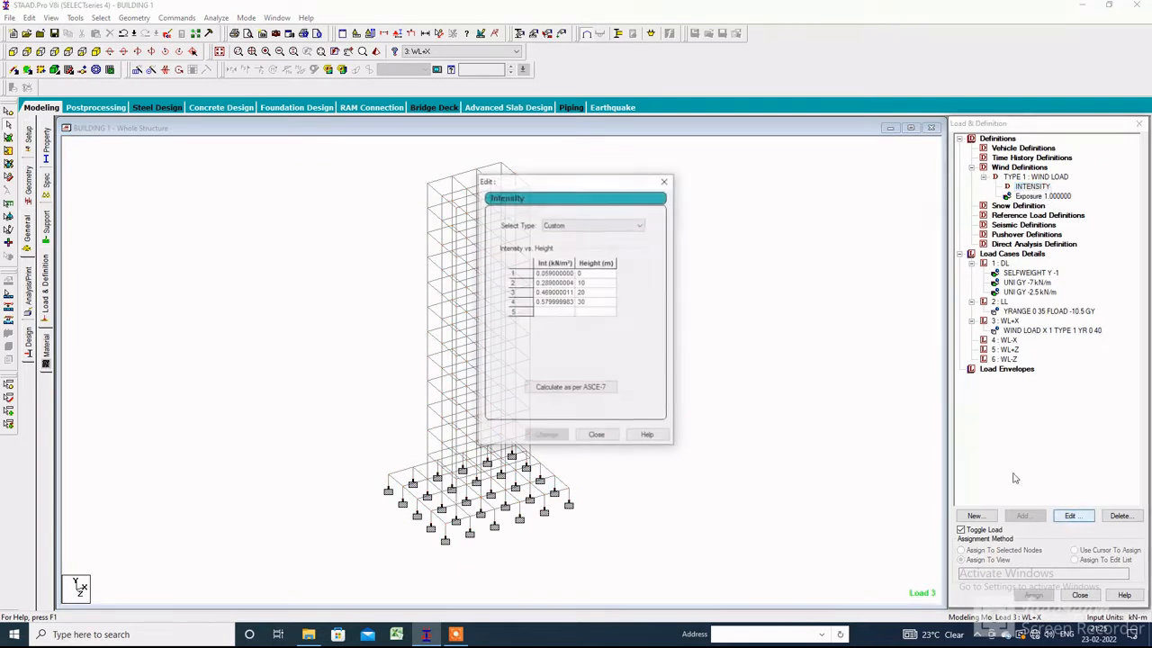
left_click(553, 313)
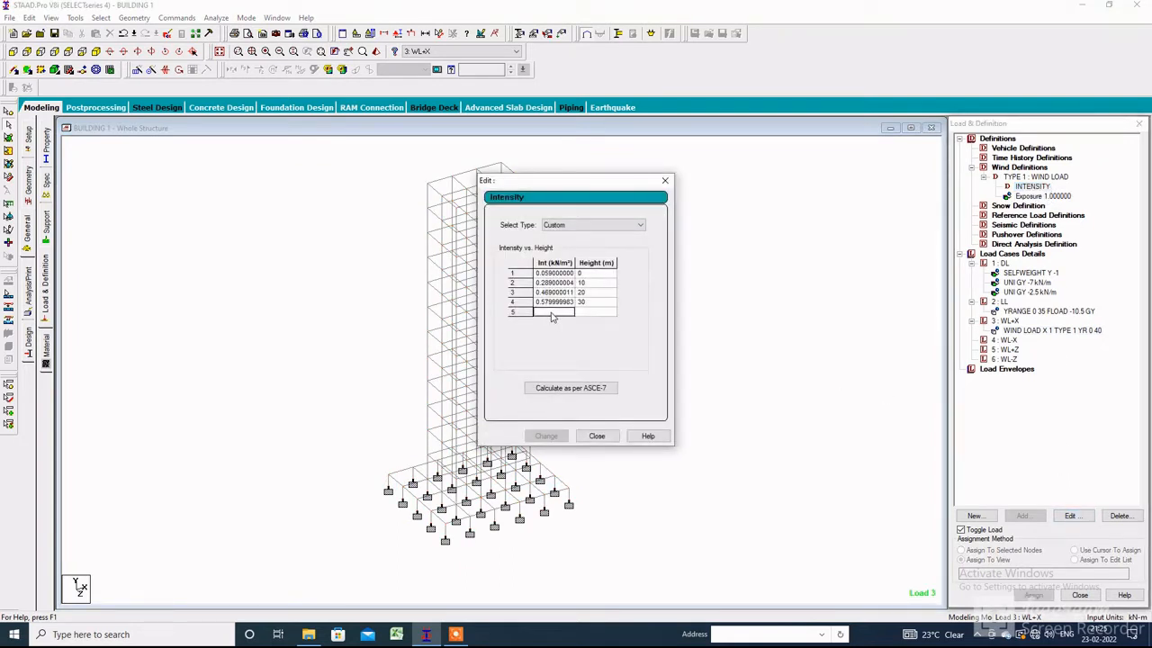
type(".6")
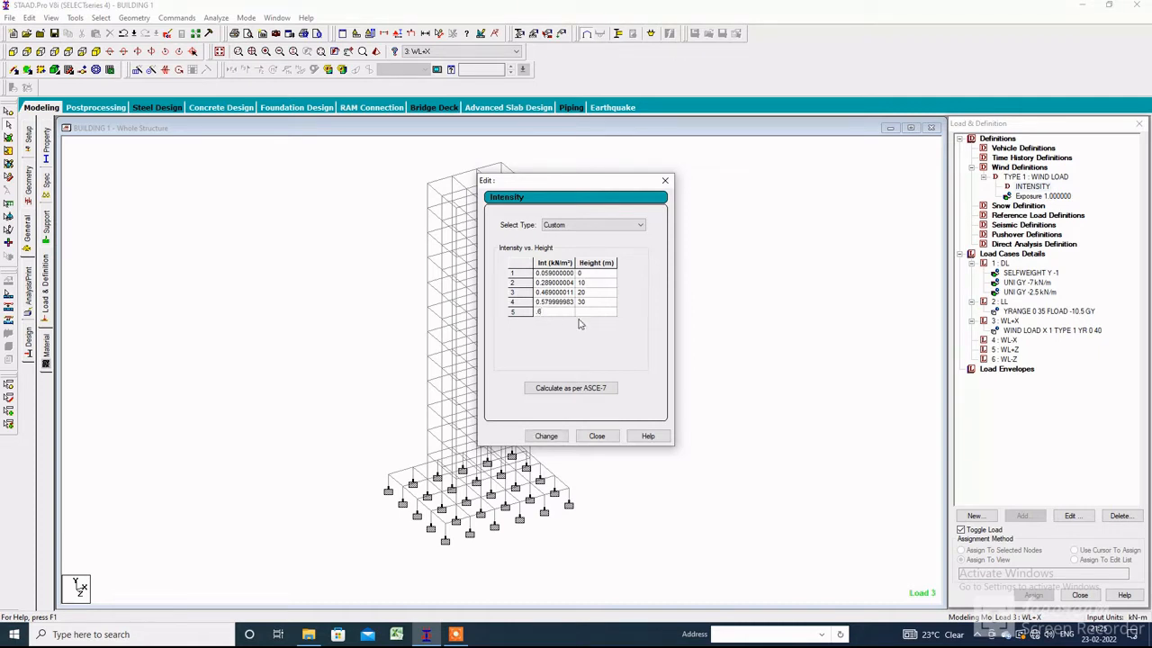
left_click(585, 312)
type("40")
left_click(545, 436)
left_click(596, 436)
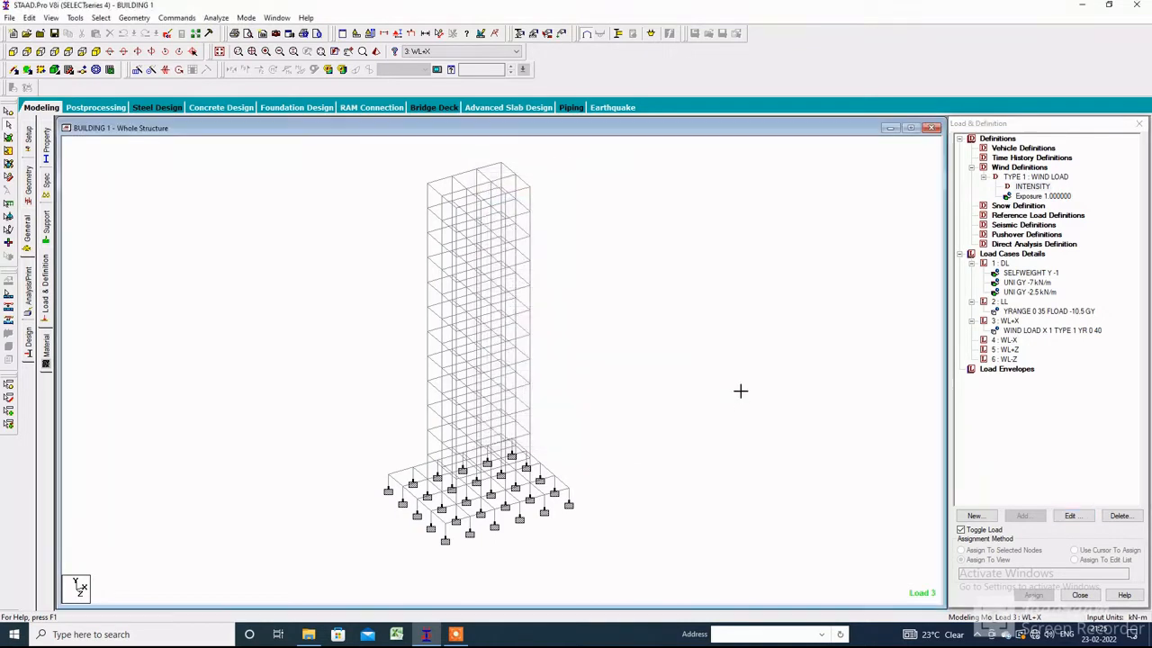
Add a type 1 wind load on the X windward face to WL-X, with factor -1 and Y range 0 to 40 m, and display it.
left_click(1005, 340)
left_click(1022, 516)
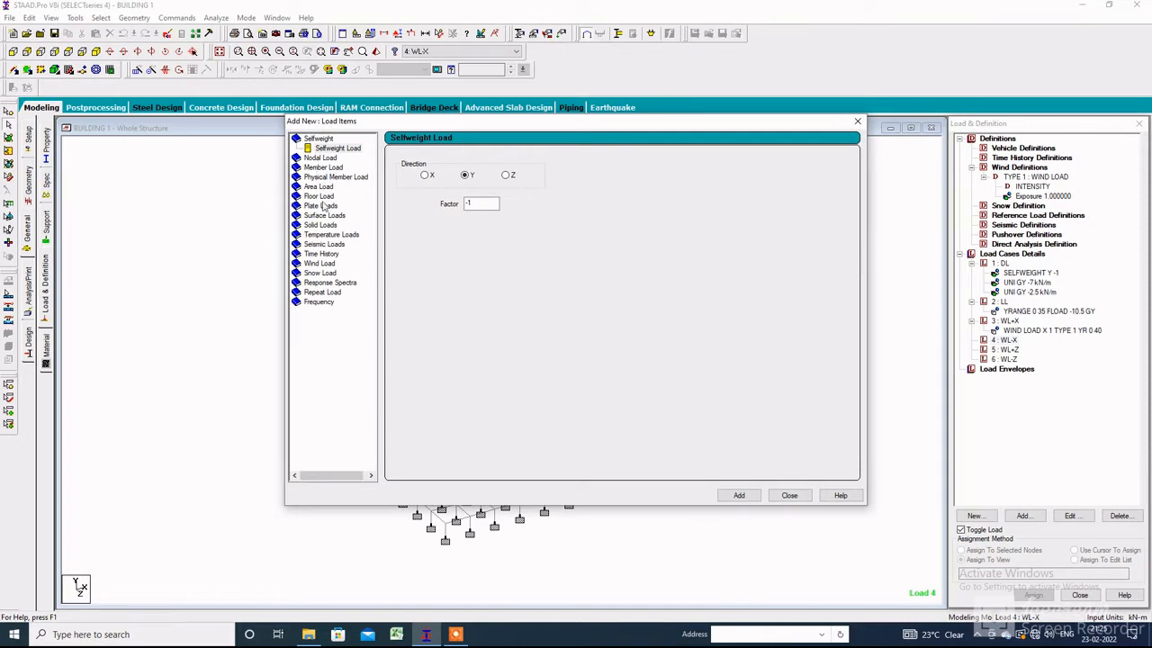
left_click(320, 262)
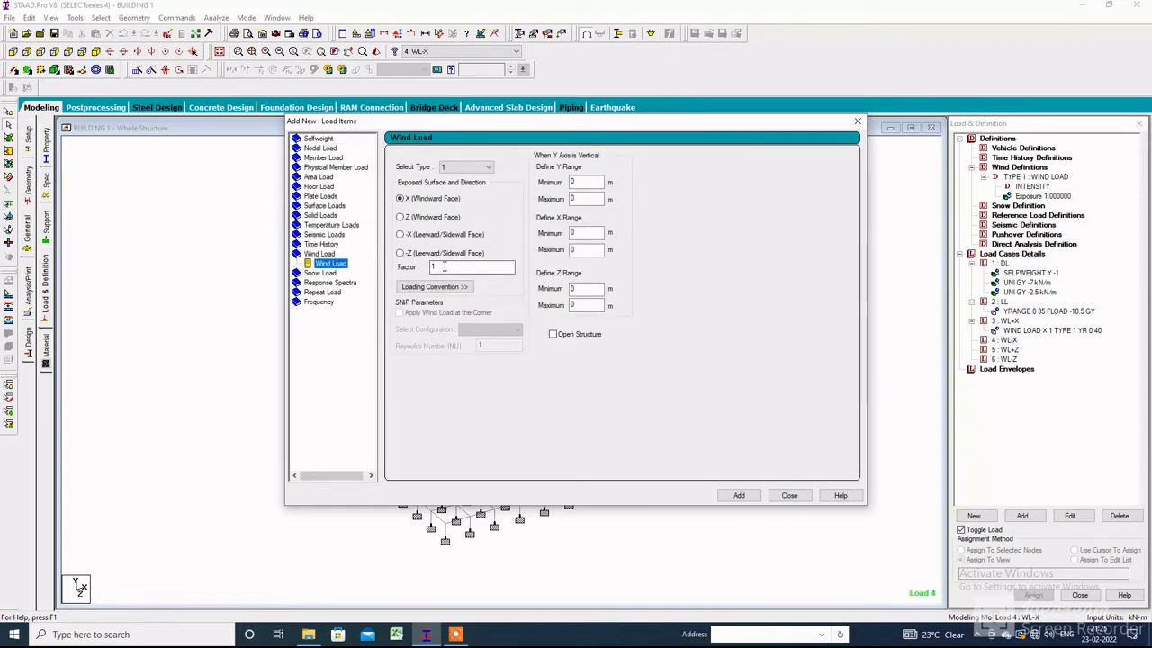
double_click(444, 267)
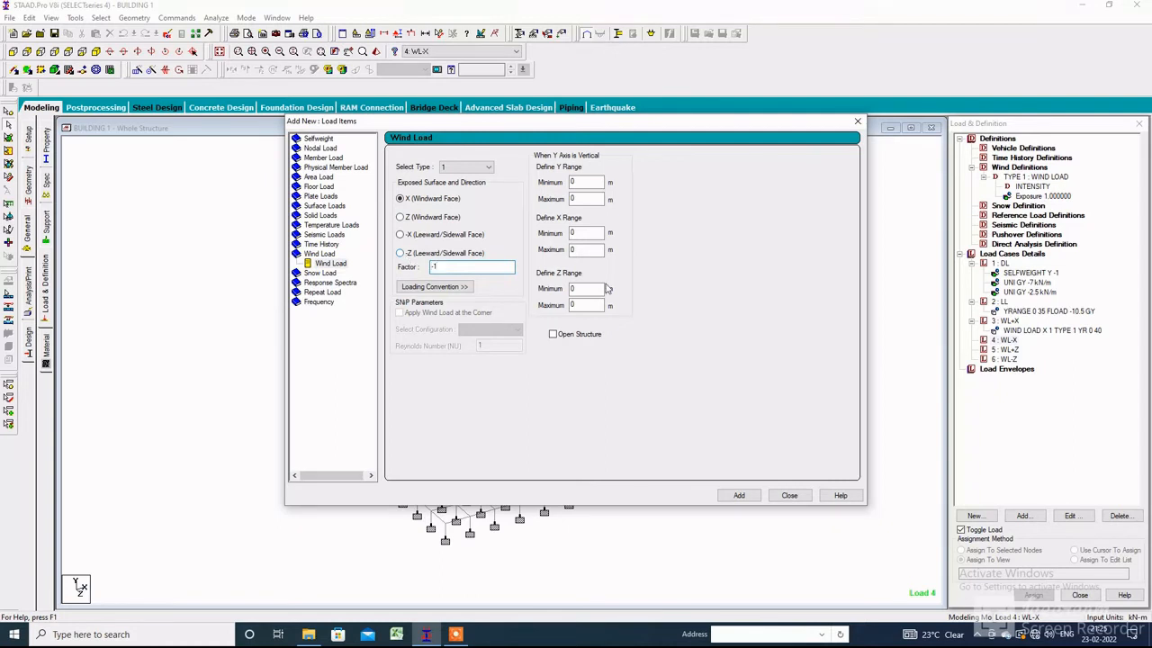
double_click(583, 182)
key("Tab")
type("410")
left_click_drag(600, 200, 508, 205)
type("40")
left_click(754, 496)
left_click(771, 498)
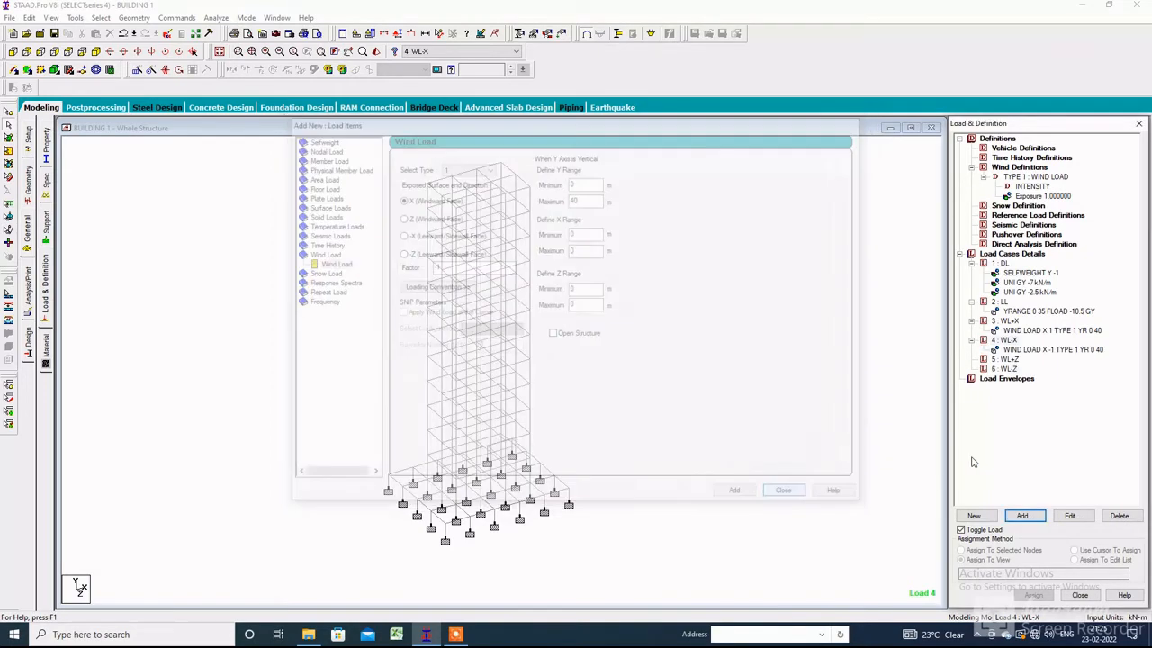
left_click(1075, 349)
left_click(1006, 359)
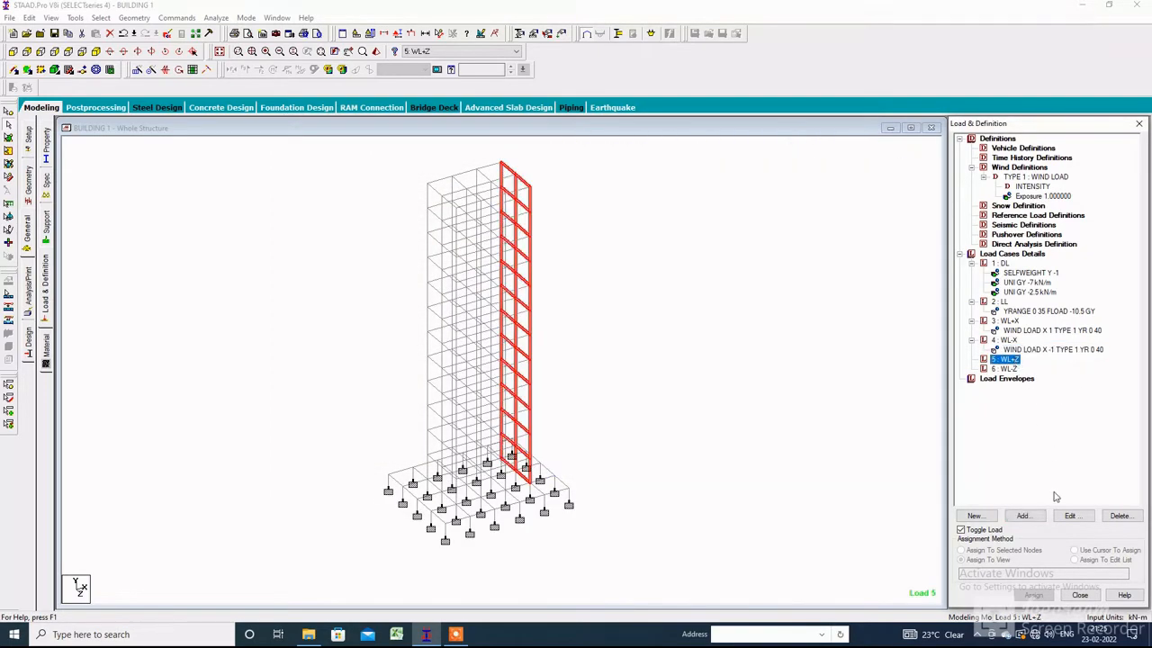
left_click(1023, 515)
left_click(1055, 349)
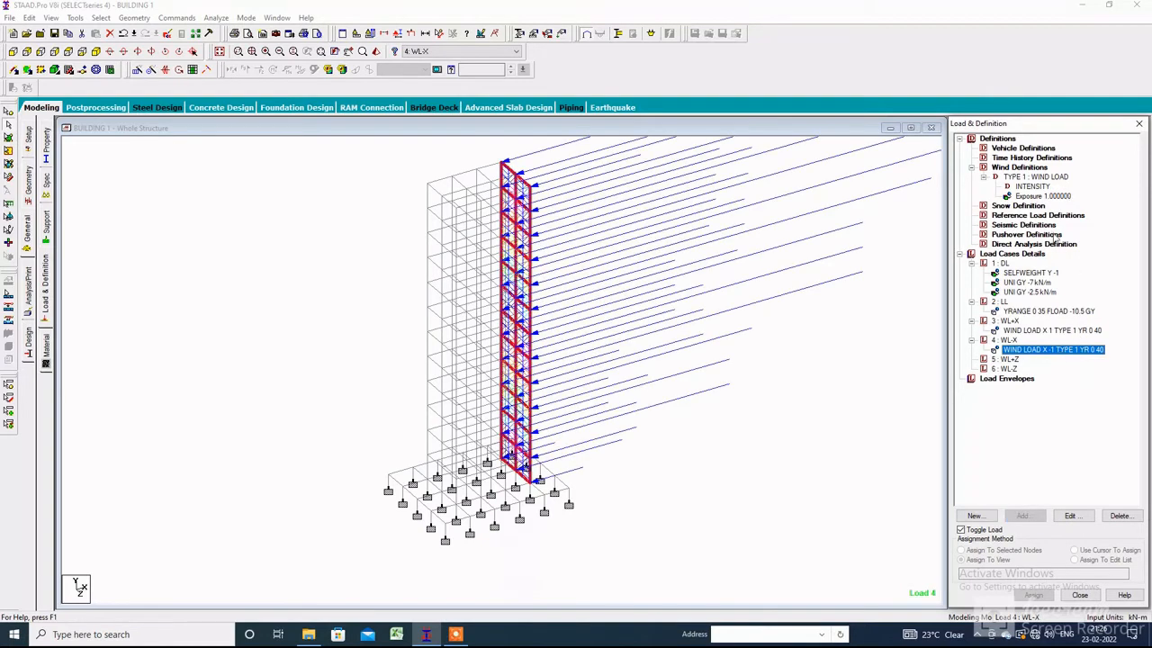
left_click(1007, 360)
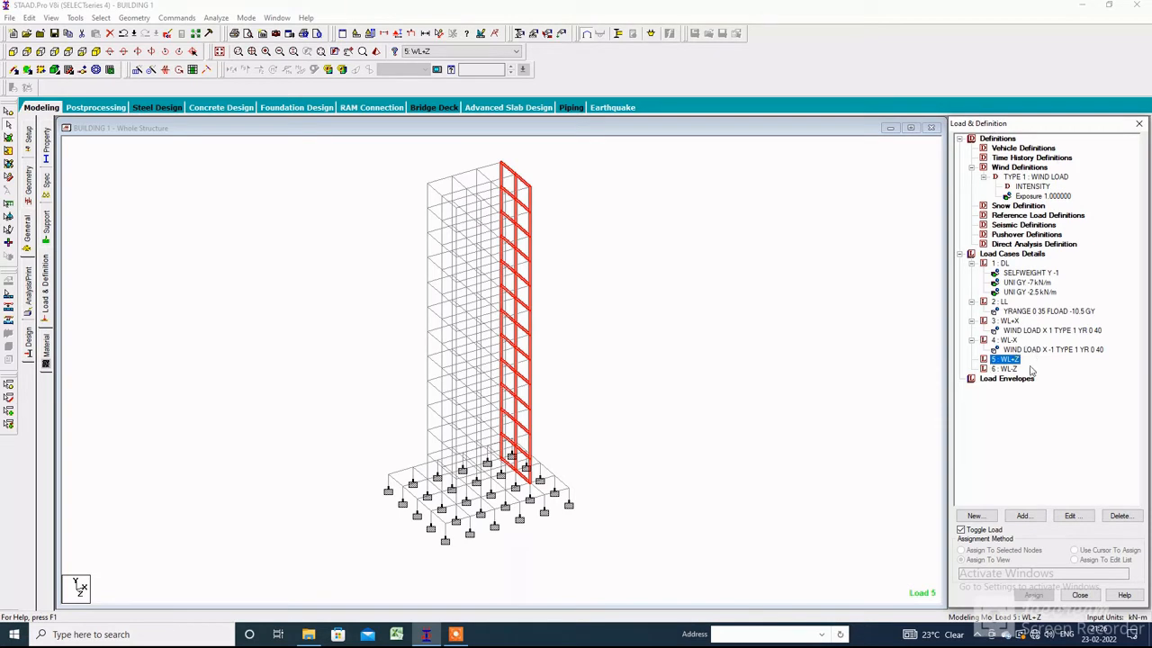
left_click(1023, 516)
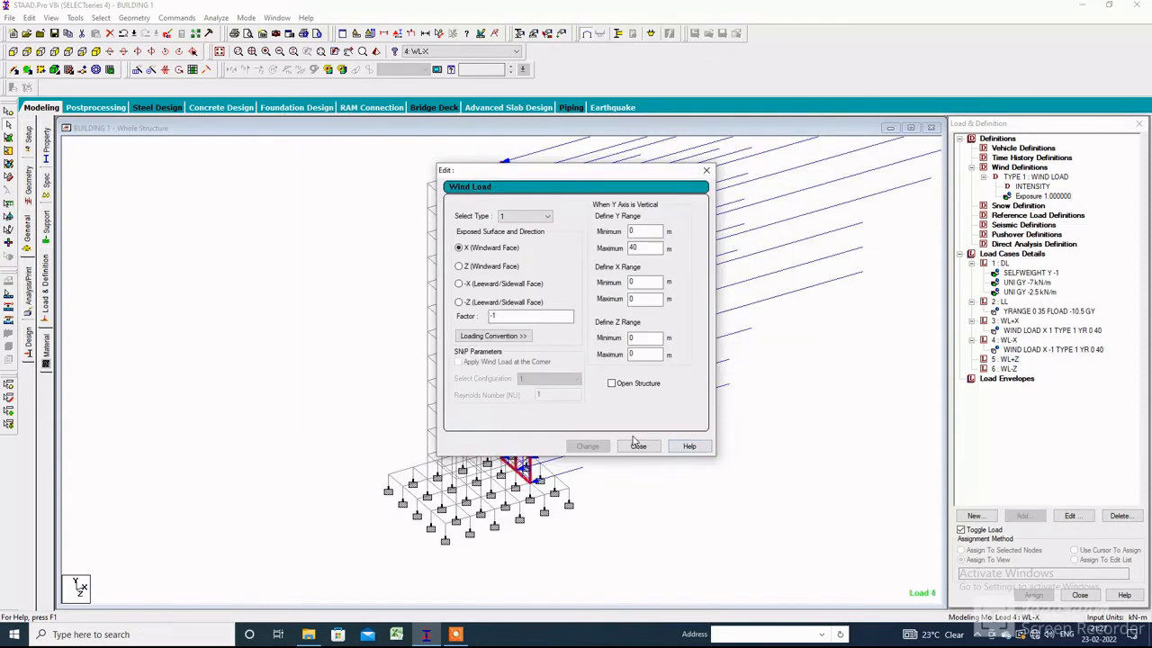
left_click(636, 441)
Add a type 1 wind load on the Z windward face to WL+Z, with factor 1 and Y range 0 to 40 m, and display it.
left_click(1003, 360)
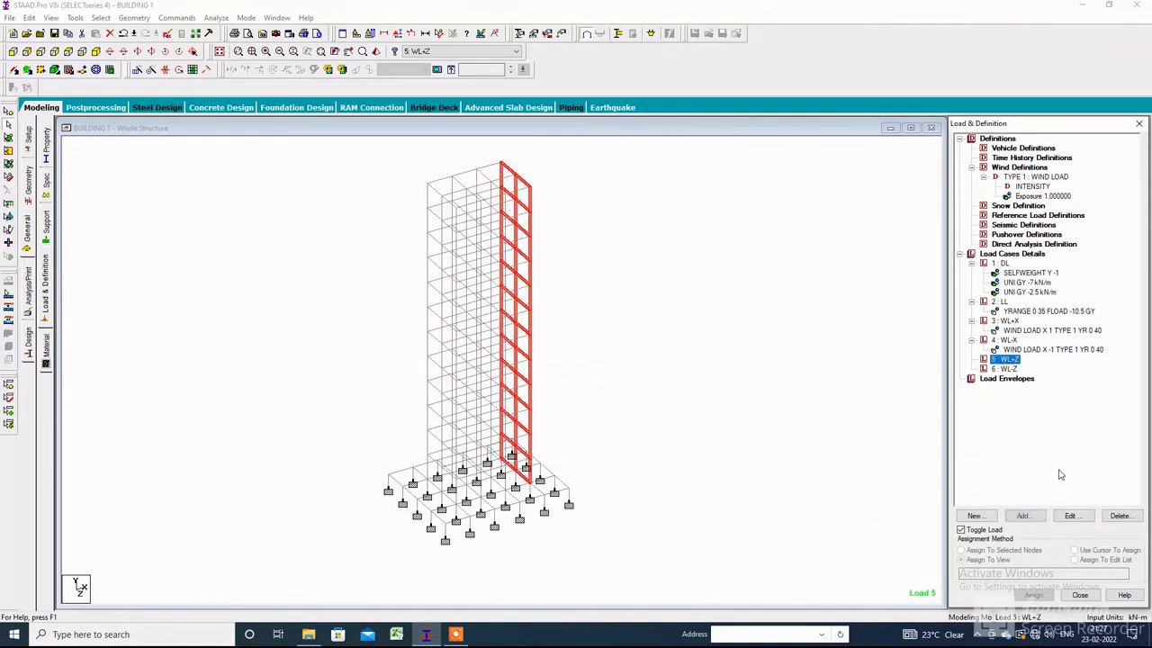
left_click(1026, 515)
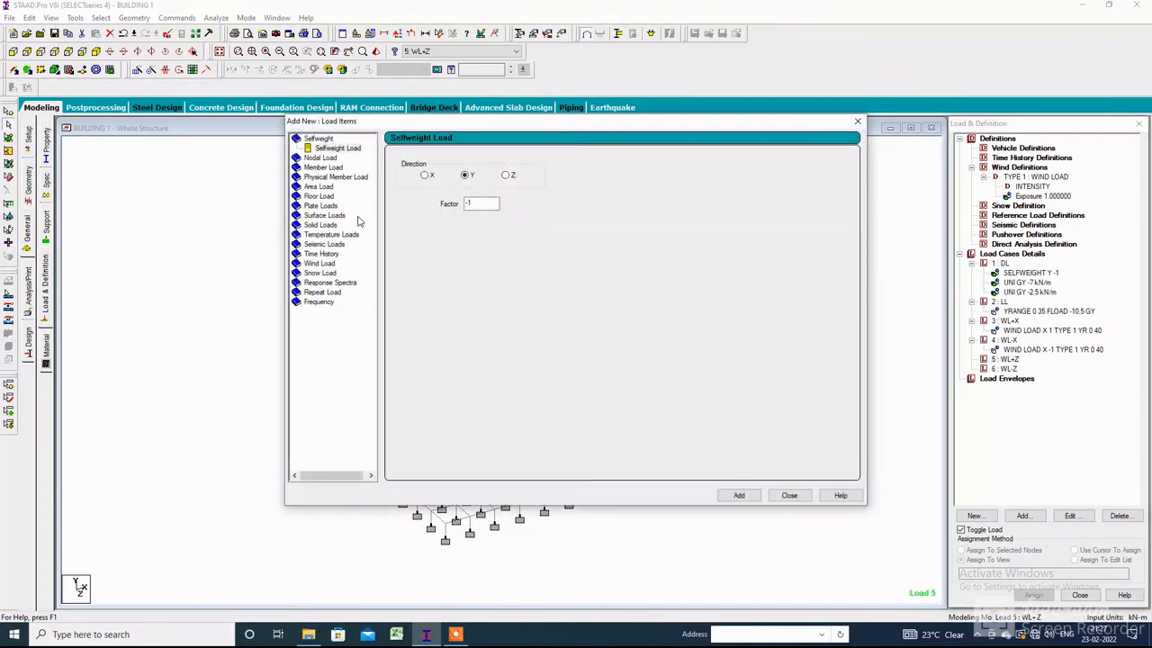
left_click(319, 263)
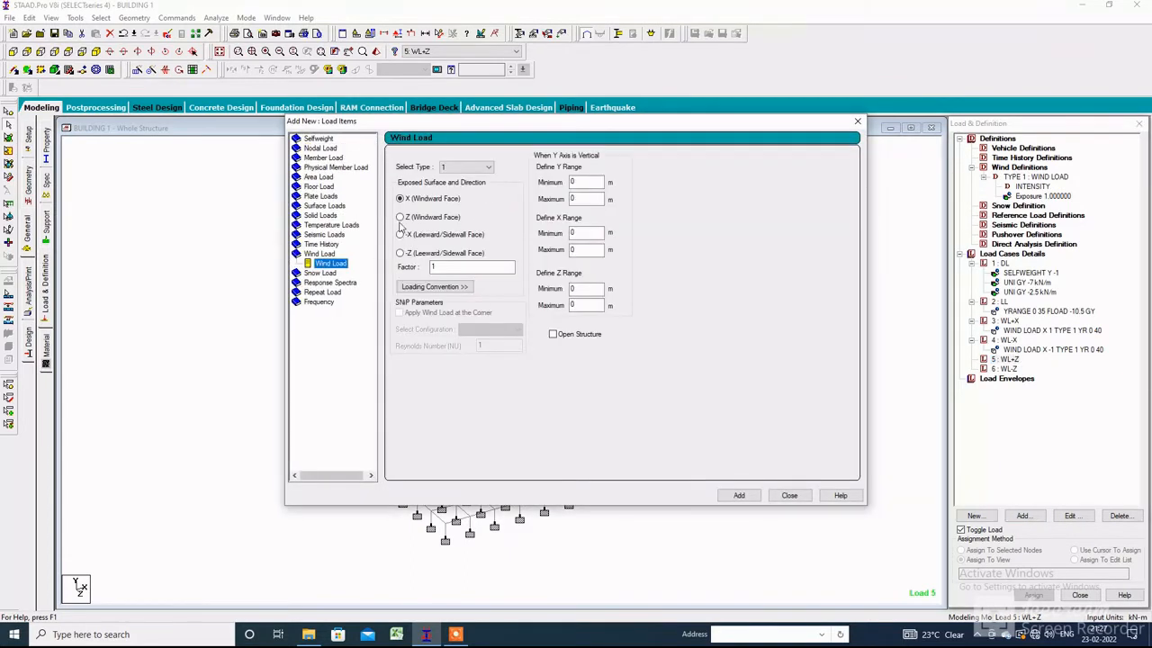
left_click(401, 218)
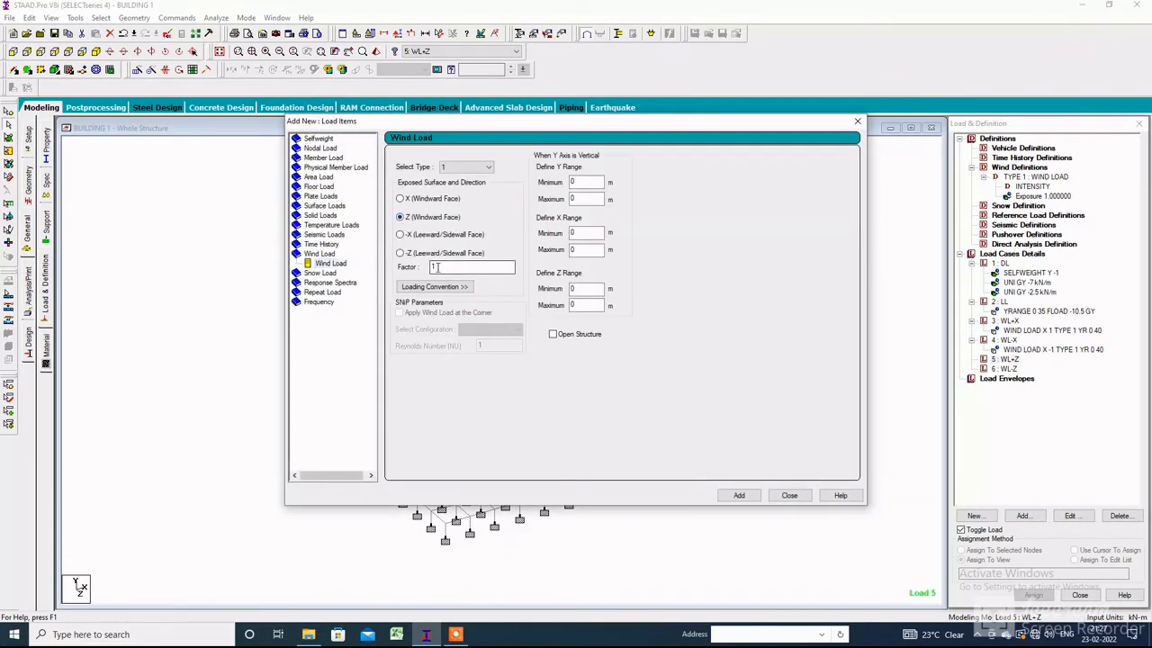
left_click(583, 199)
type("40")
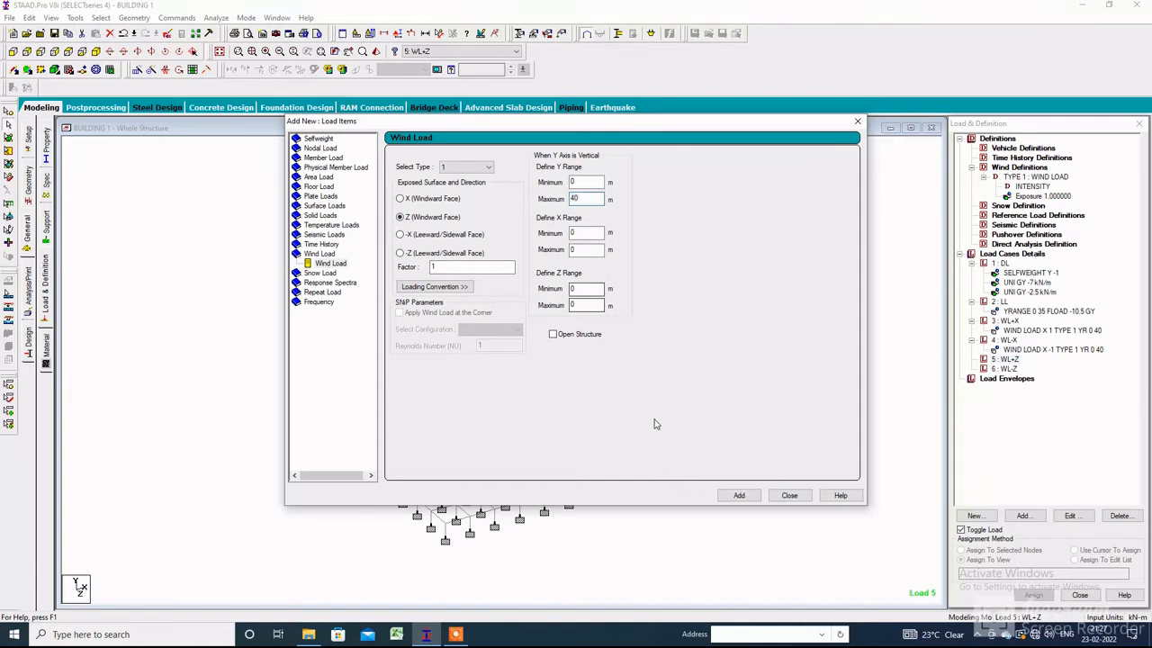
left_click(739, 495)
left_click(789, 494)
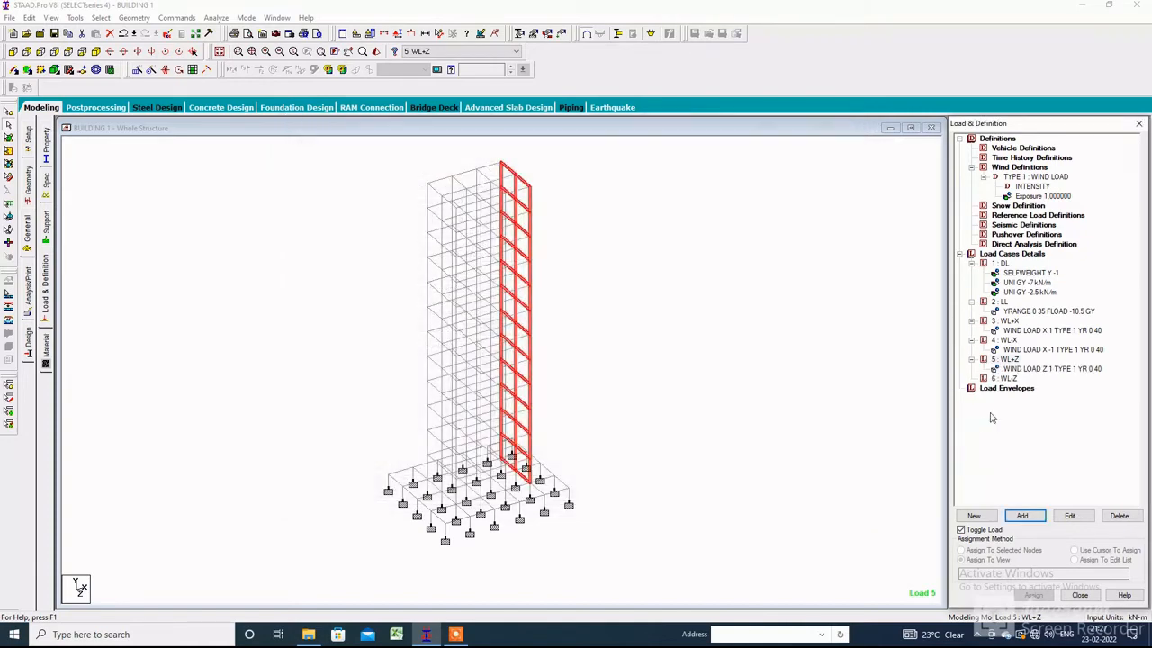
left_click(1064, 369)
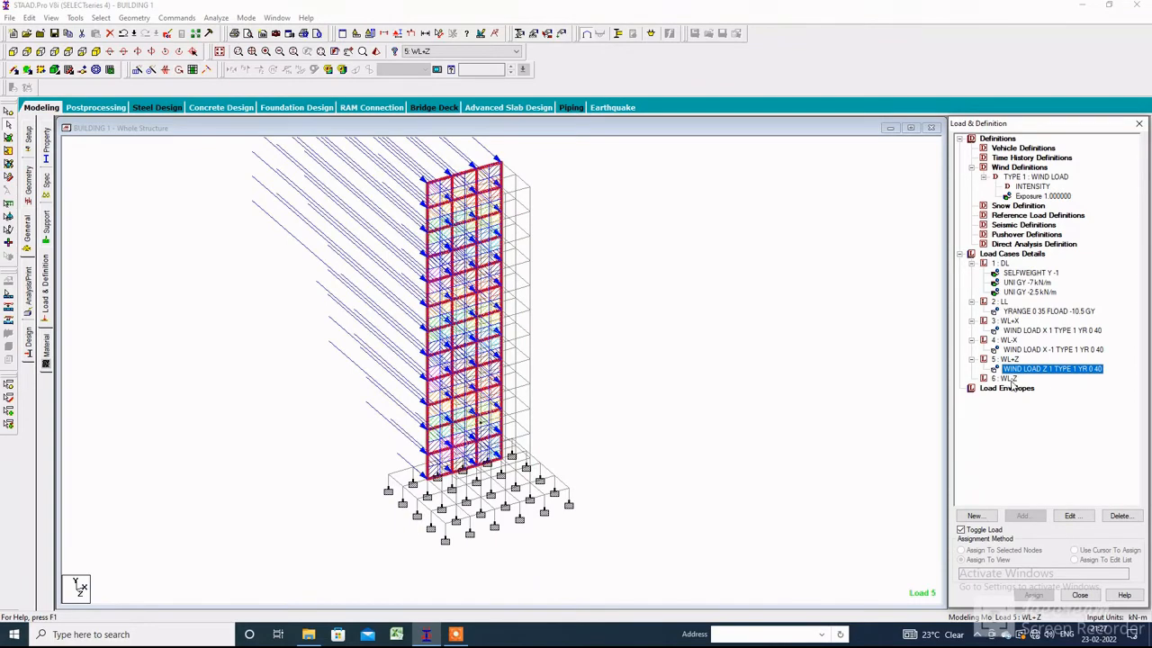
Add a type 1 wind load on the Z windward face to WL-Z, with factor -1 and Y range 0 to 40 m, and display the wind loads.
left_click(1007, 379)
left_click(1022, 515)
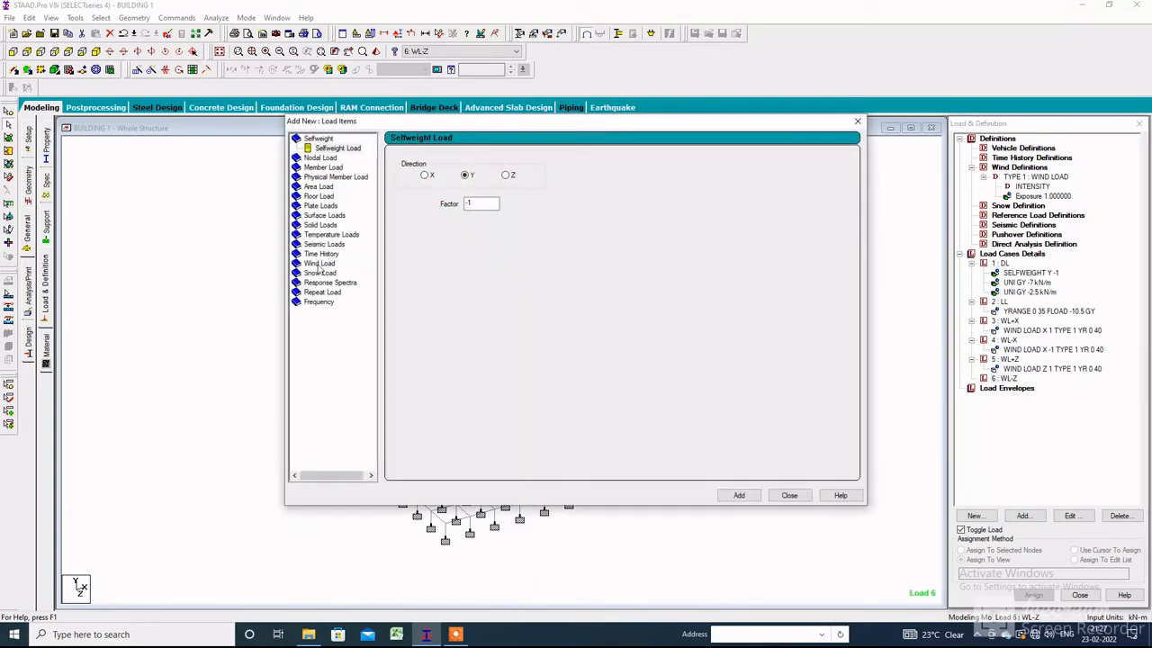
left_click(318, 263)
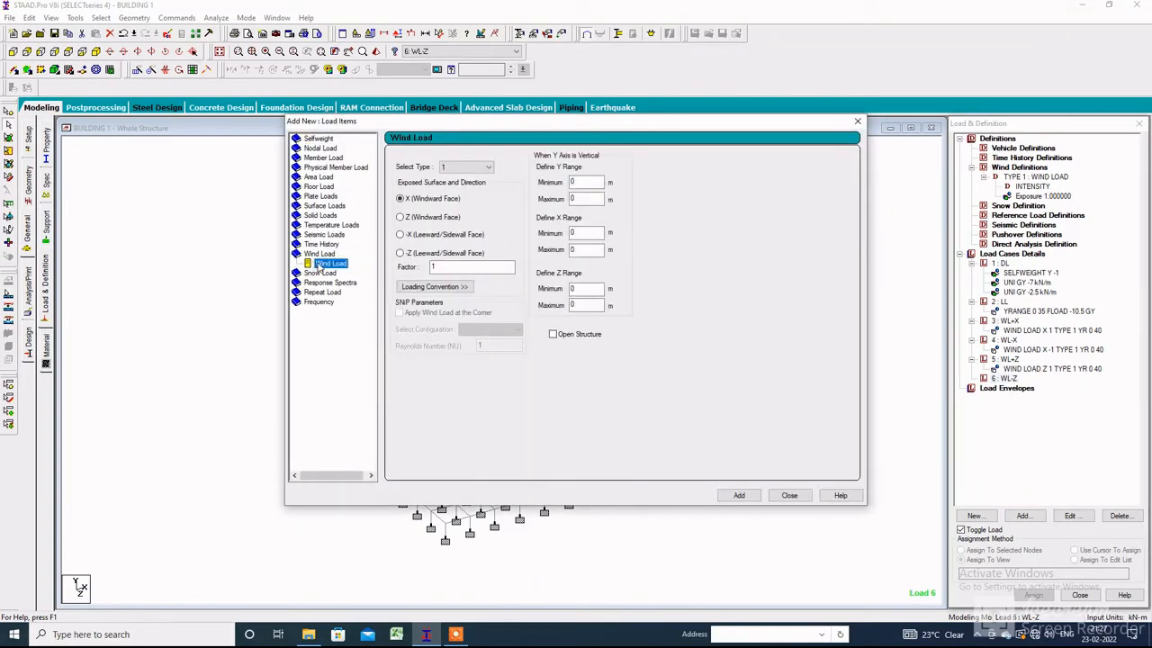
double_click(440, 266)
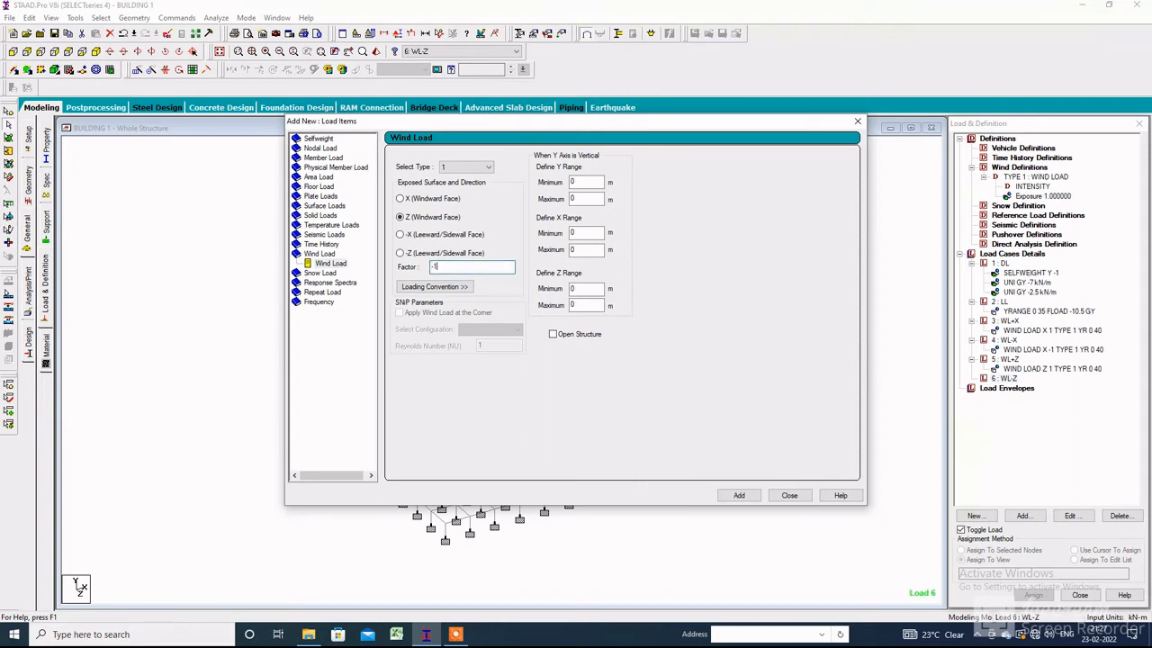
type("-1")
double_click(585, 198)
type("410")
left_click_drag(589, 199, 497, 204)
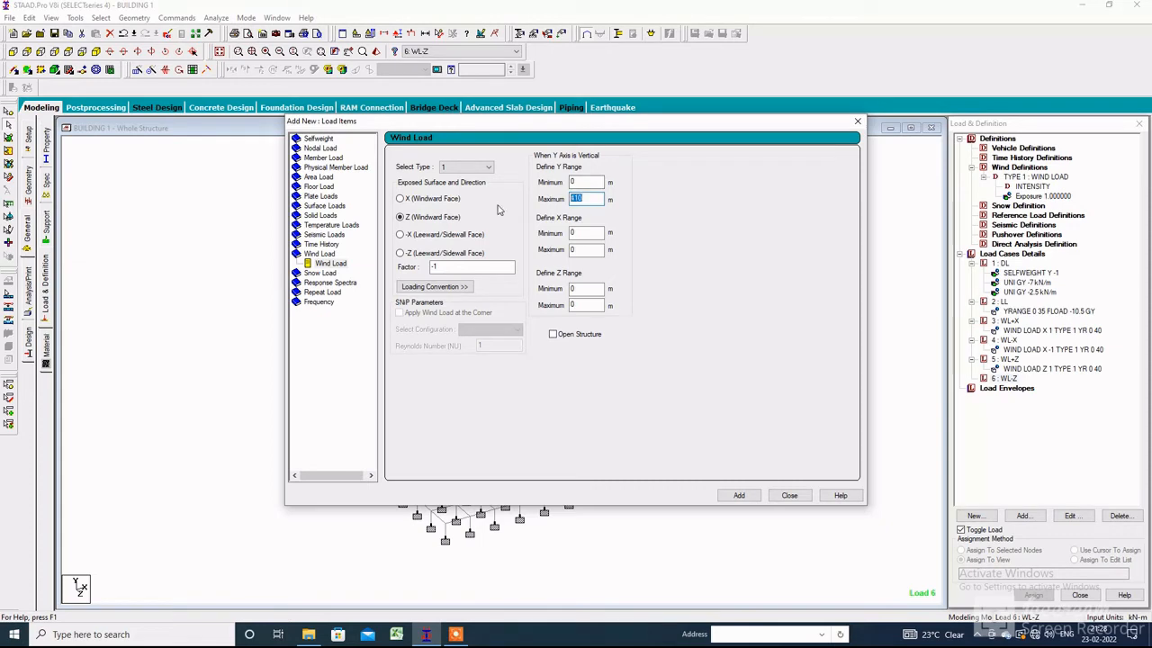
type("4")
left_click(739, 495)
left_click(789, 495)
left_click(1066, 350)
left_click(1060, 369)
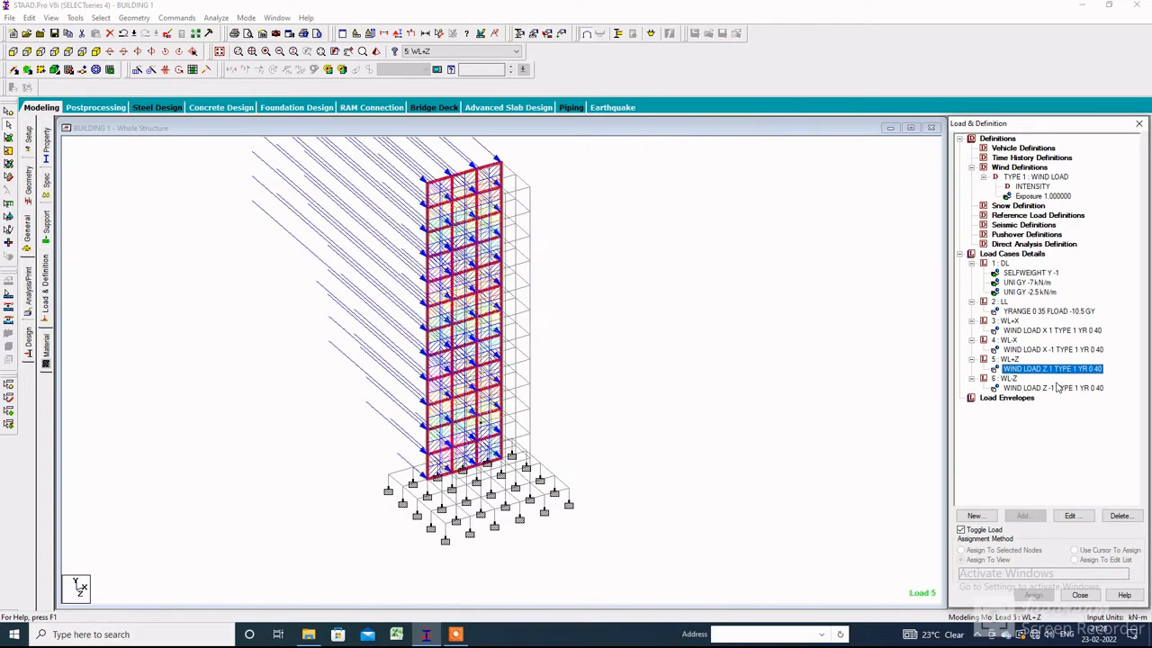
left_click(1058, 388)
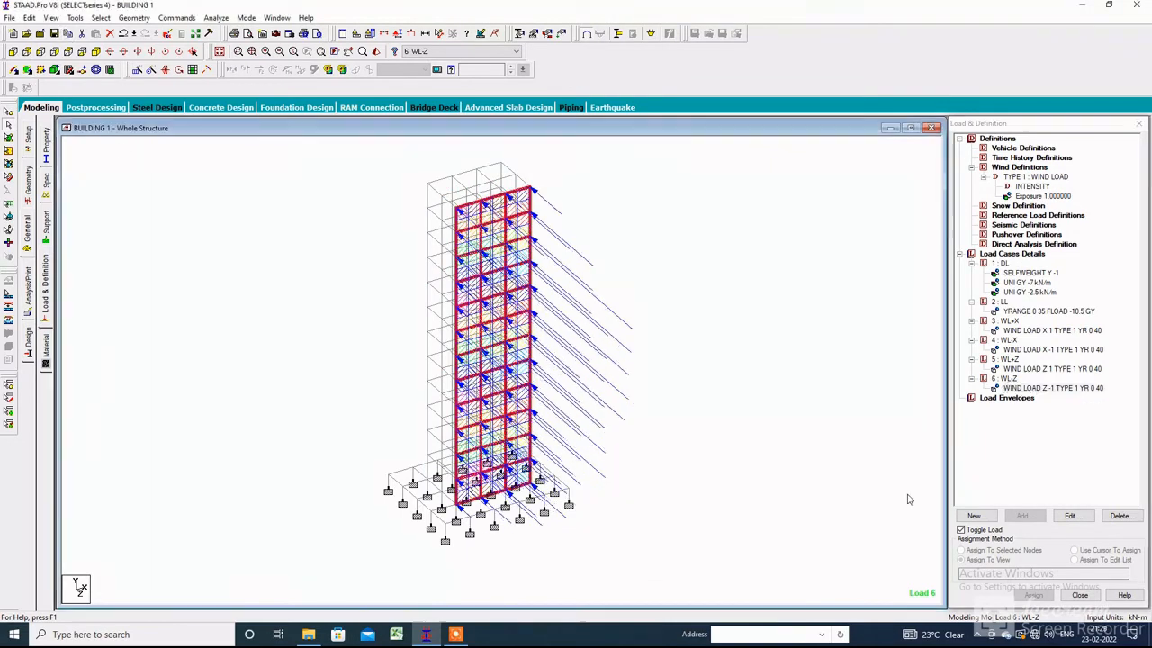
Turn on the load value labels for the displayed wind loads.
right_click(720, 258)
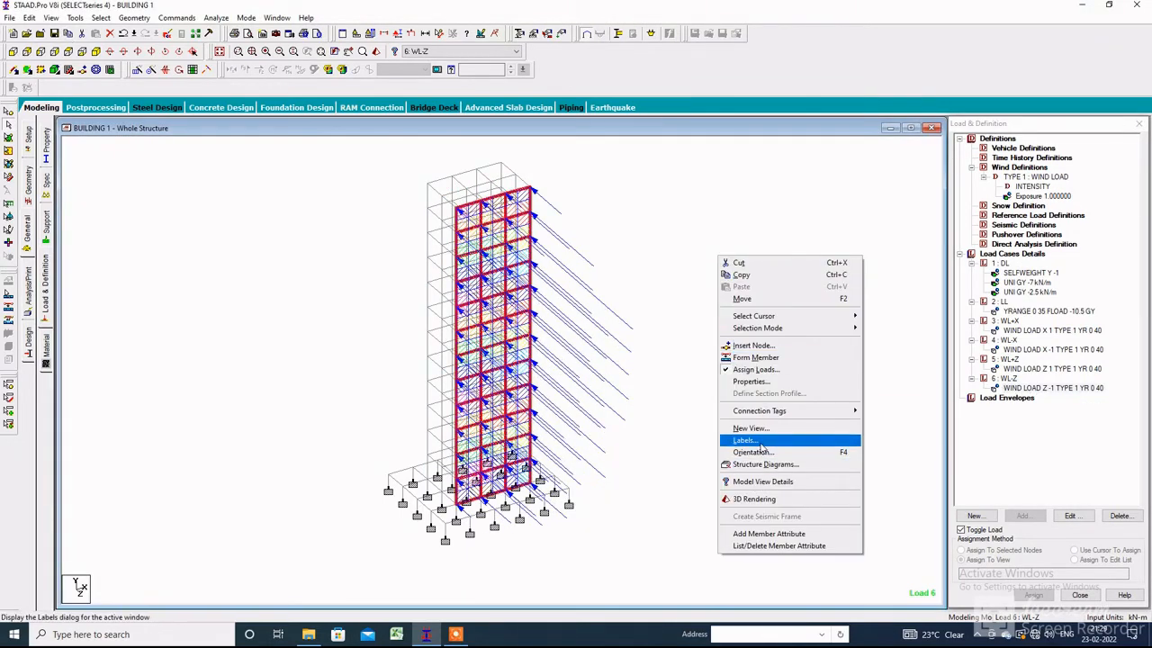
left_click(745, 440)
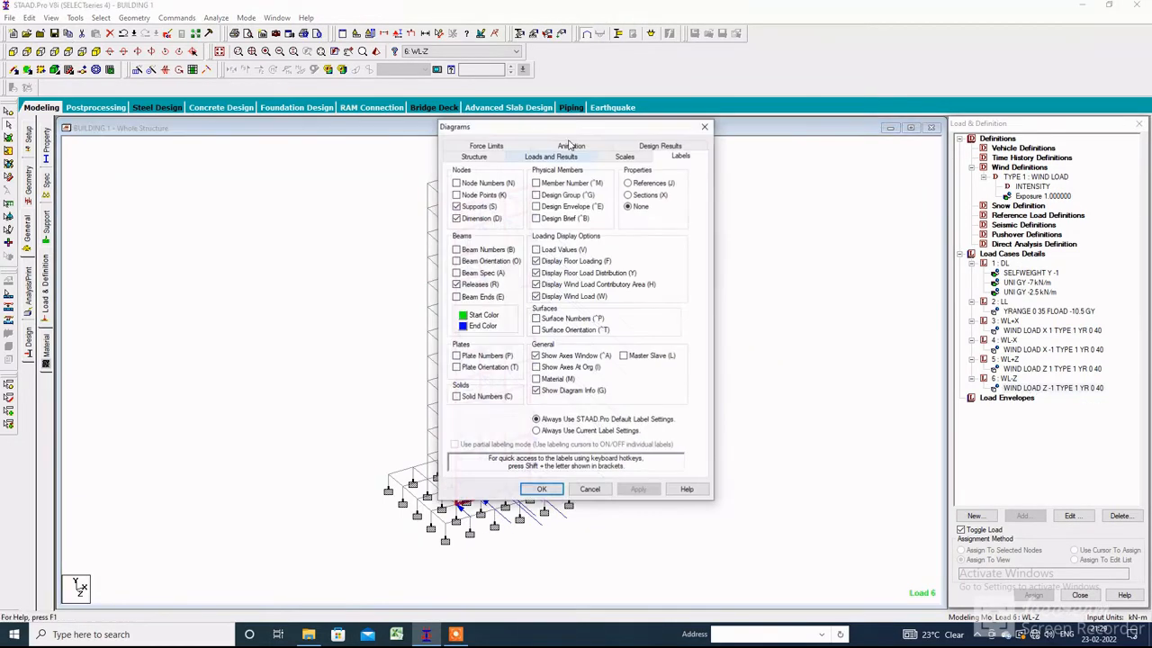
left_click(536, 249)
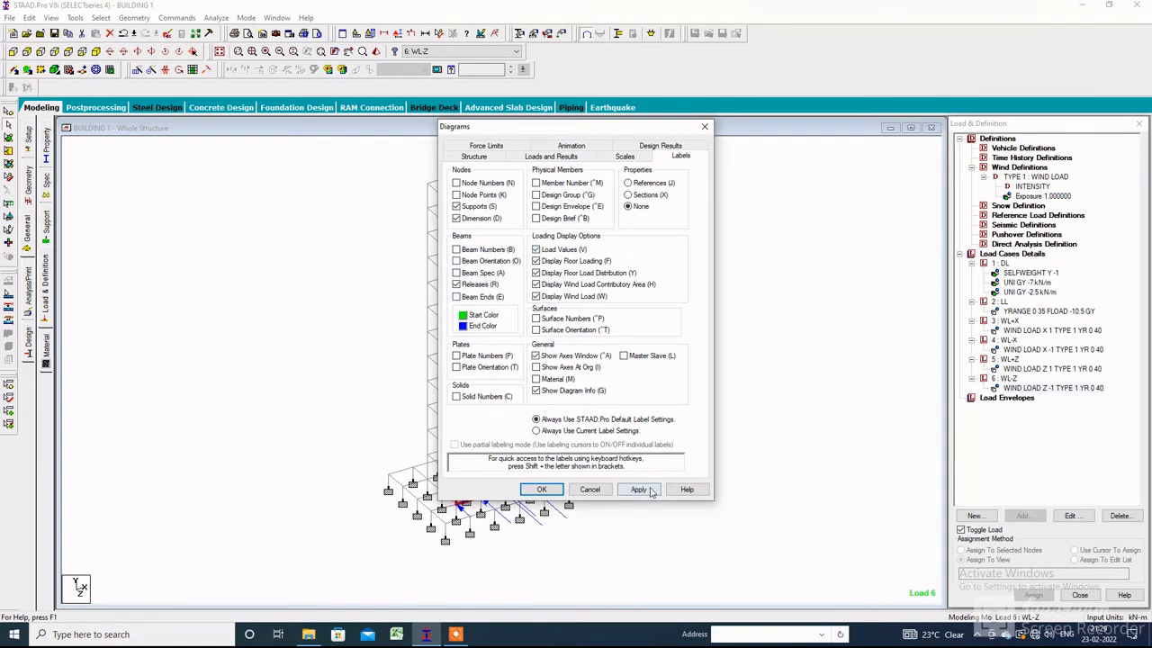
left_click(638, 488)
left_click(540, 489)
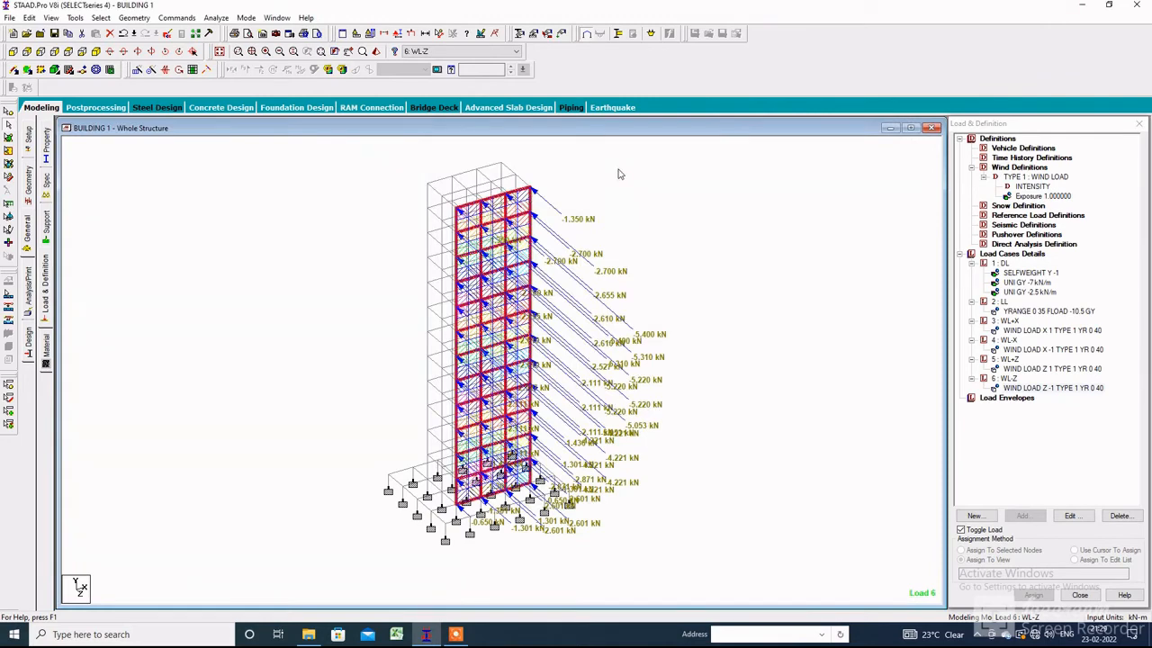
Display the live floor load and the WL+X, WL-X, WL+Z and WL-Z wind loads in turn, checking their load values.
left_click(1048, 311)
left_click(1071, 331)
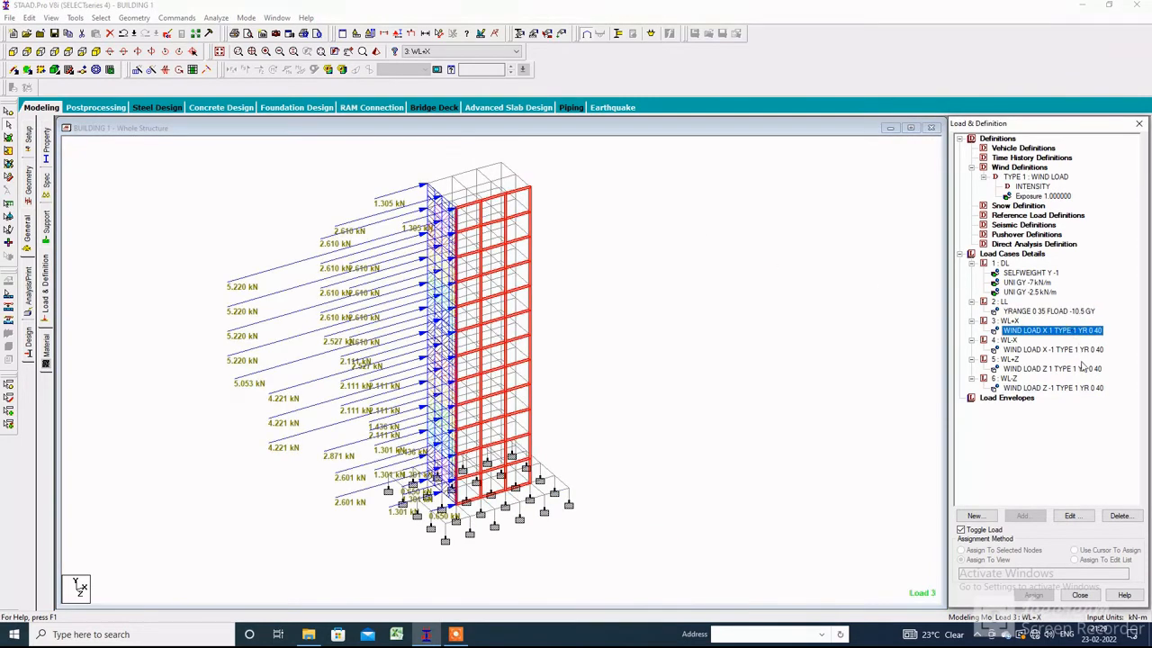
left_click(1071, 349)
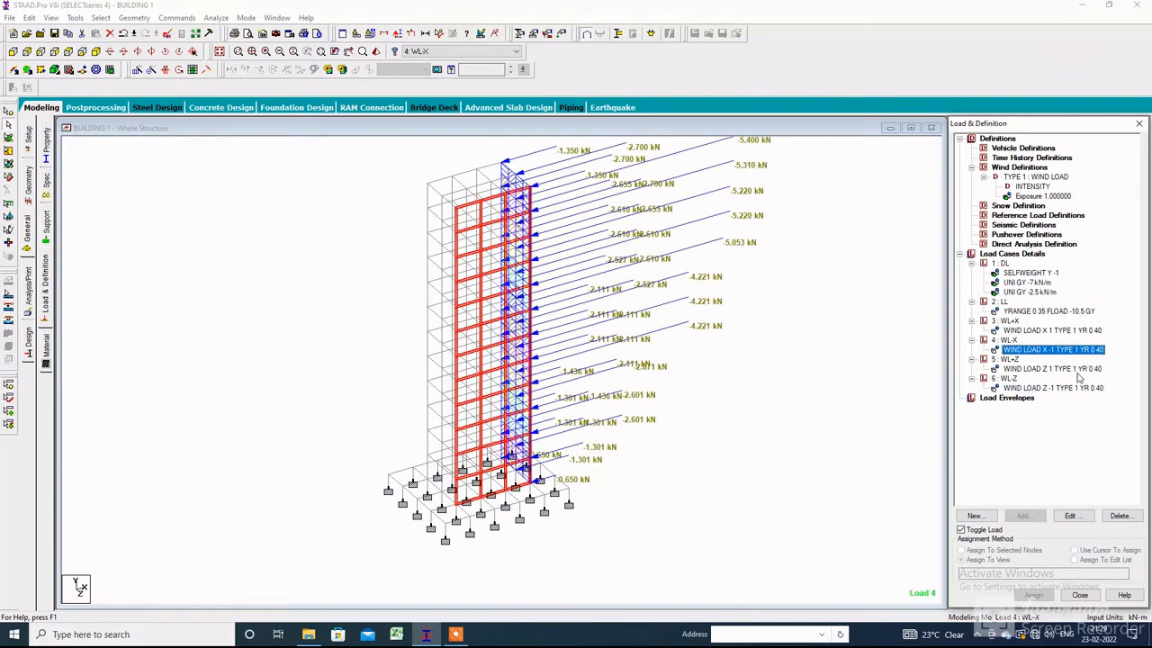
left_click(1076, 369)
left_click(1073, 388)
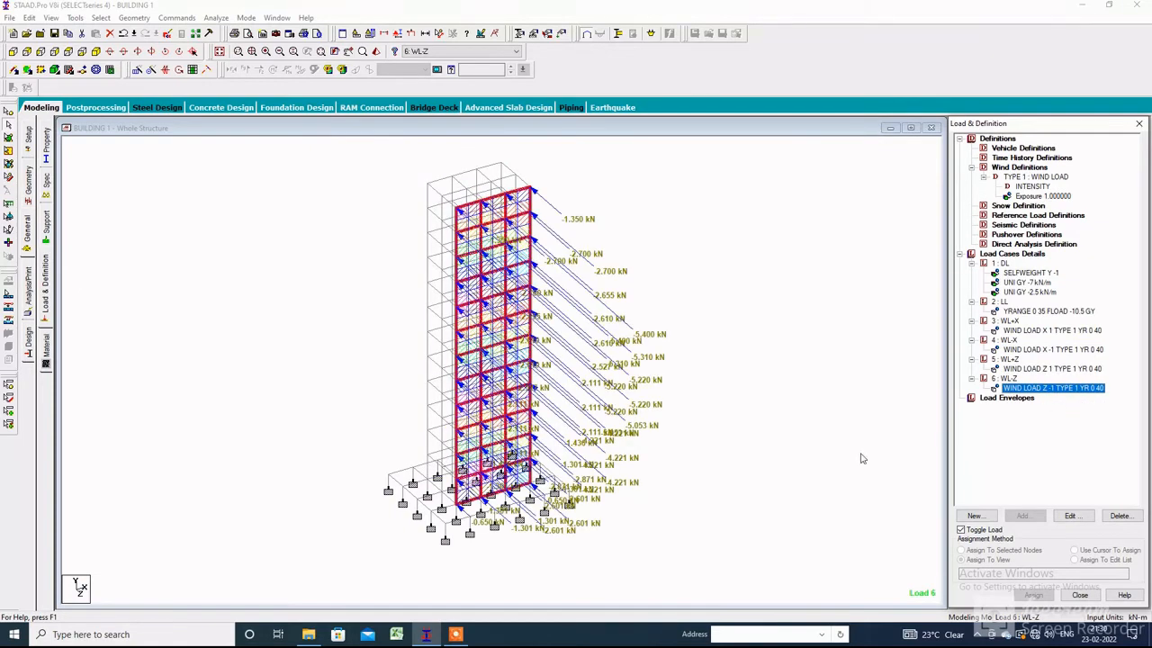
left_click(742, 475)
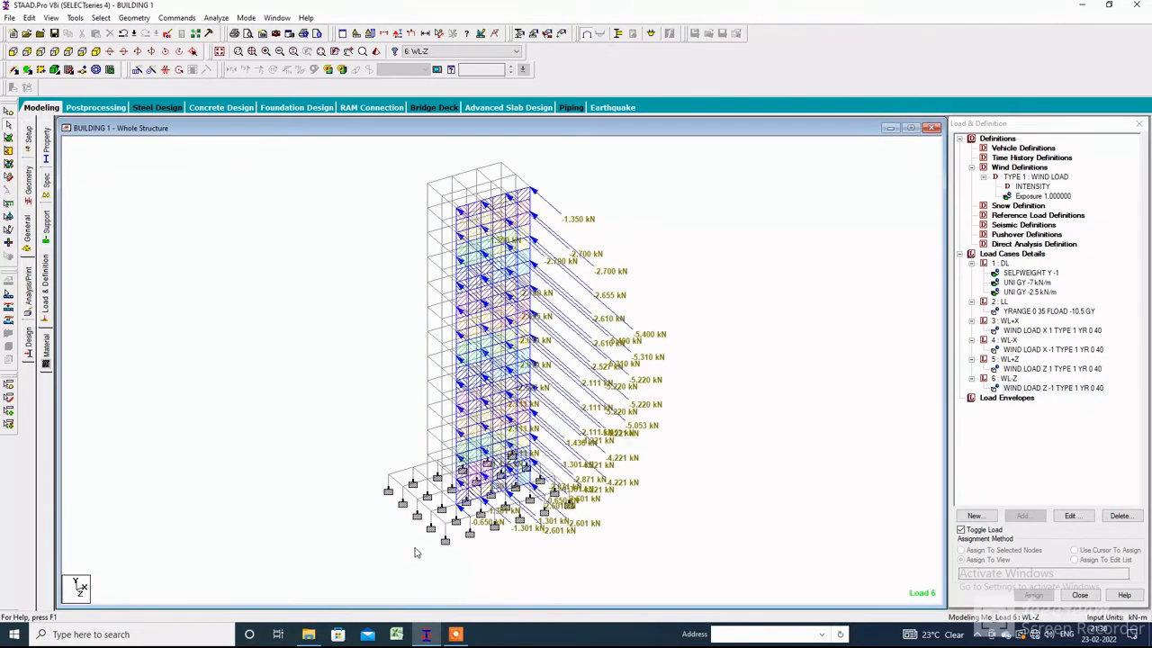
View the WL-Z wind loads on the building's front elevation and turn off the load value labels.
scroll(417, 553, "down", 4)
left_click(17, 52)
scroll(525, 305, "up", 4)
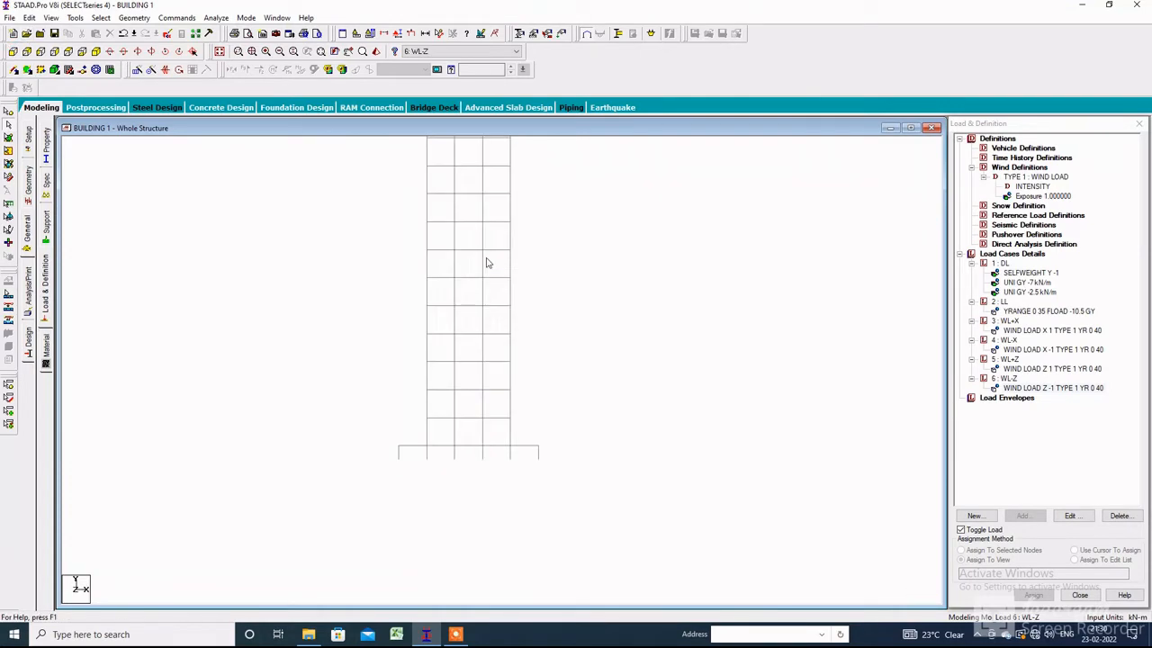
right_click(633, 186)
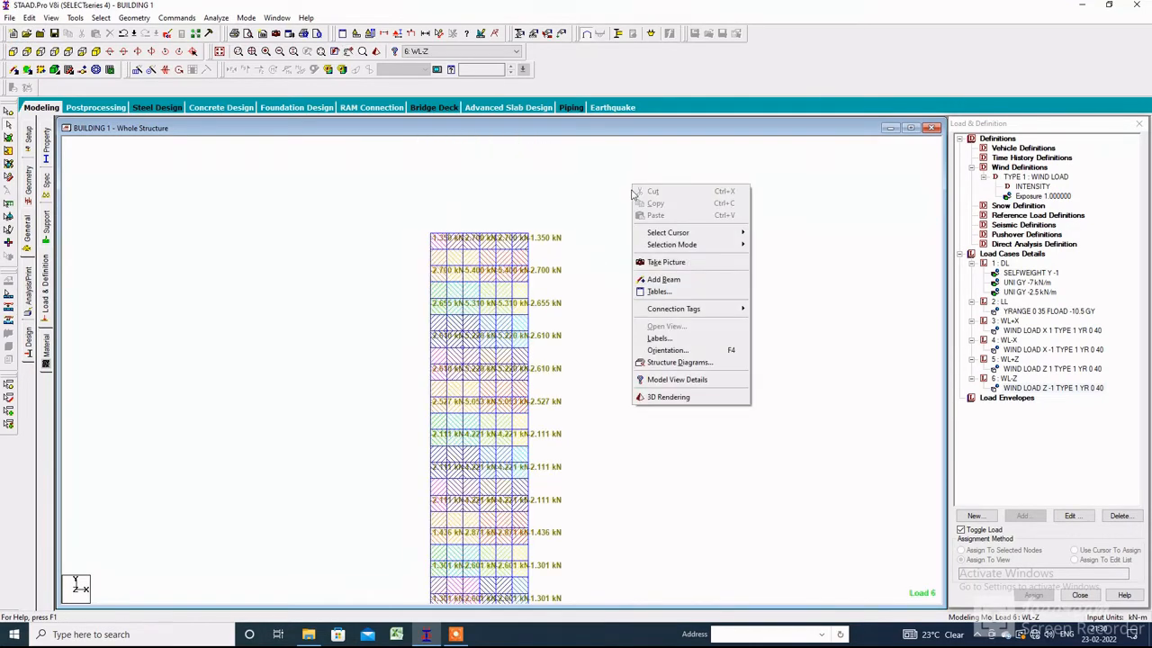
left_click(663, 341)
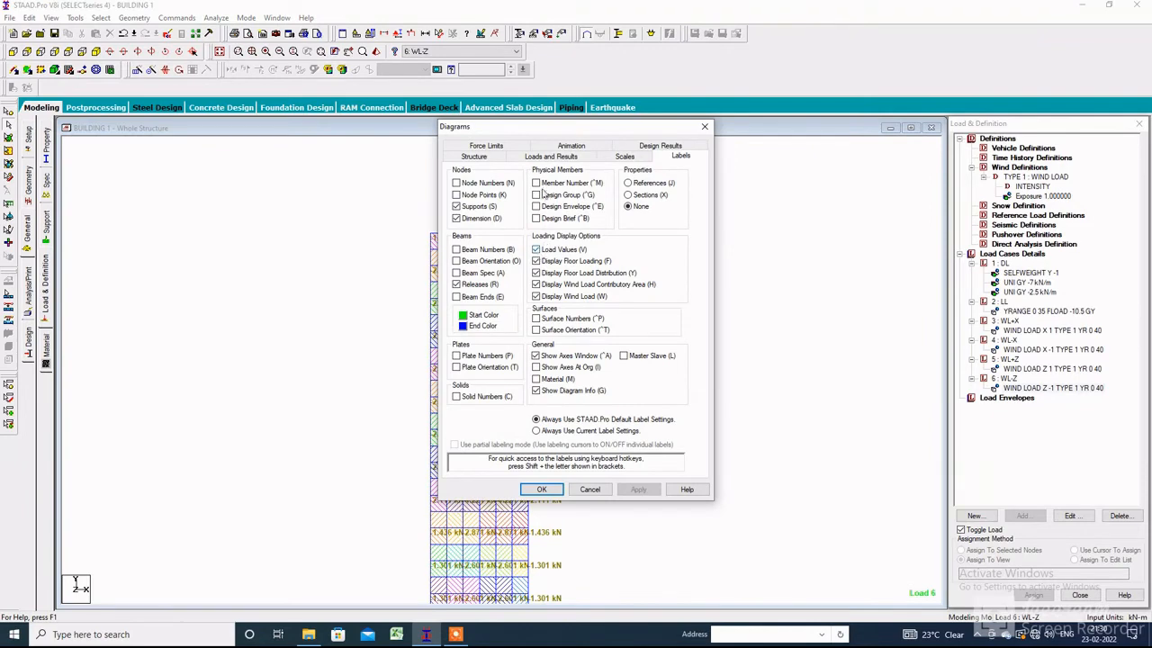
left_click_drag(553, 126, 725, 151)
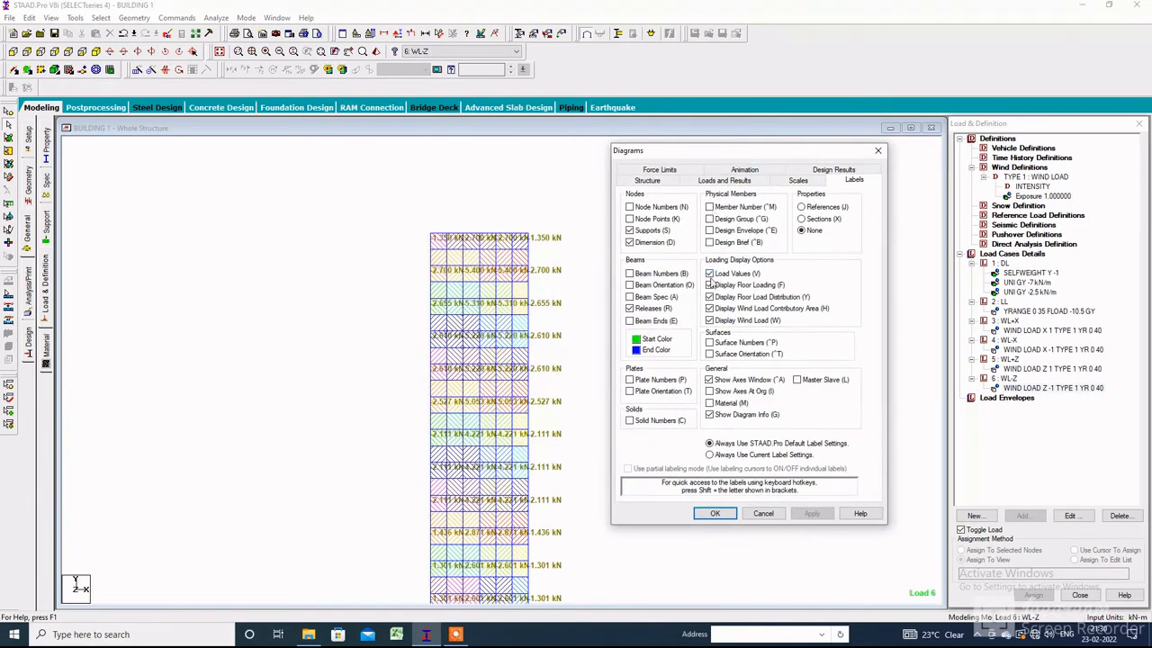
left_click(710, 273)
left_click(811, 513)
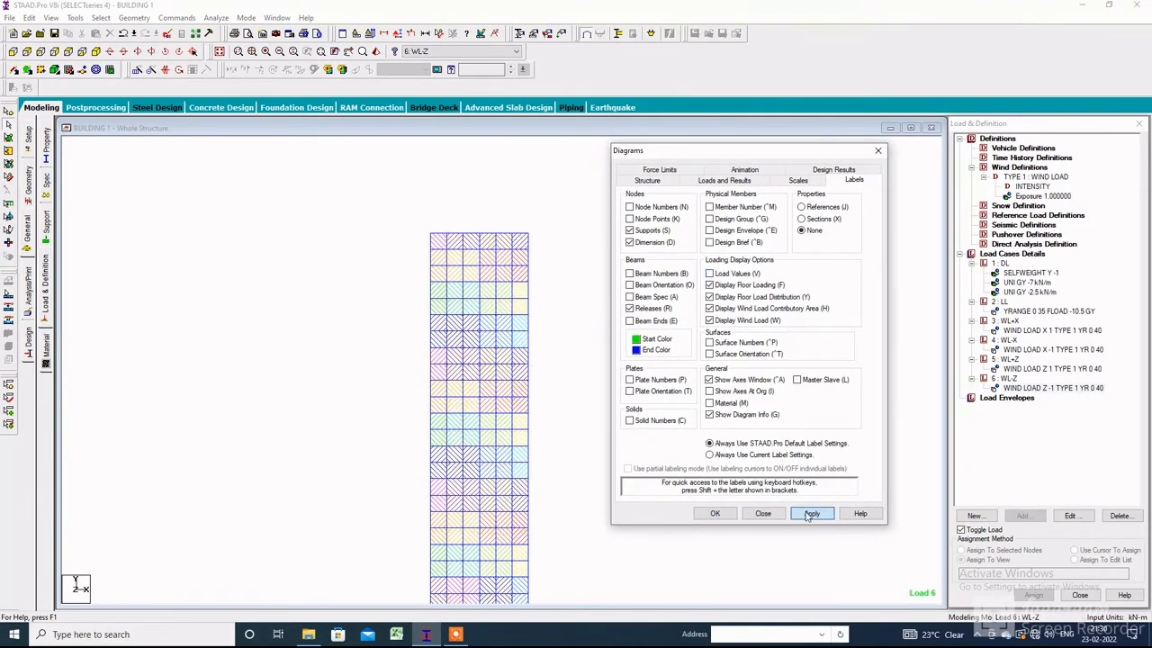
left_click(715, 513)
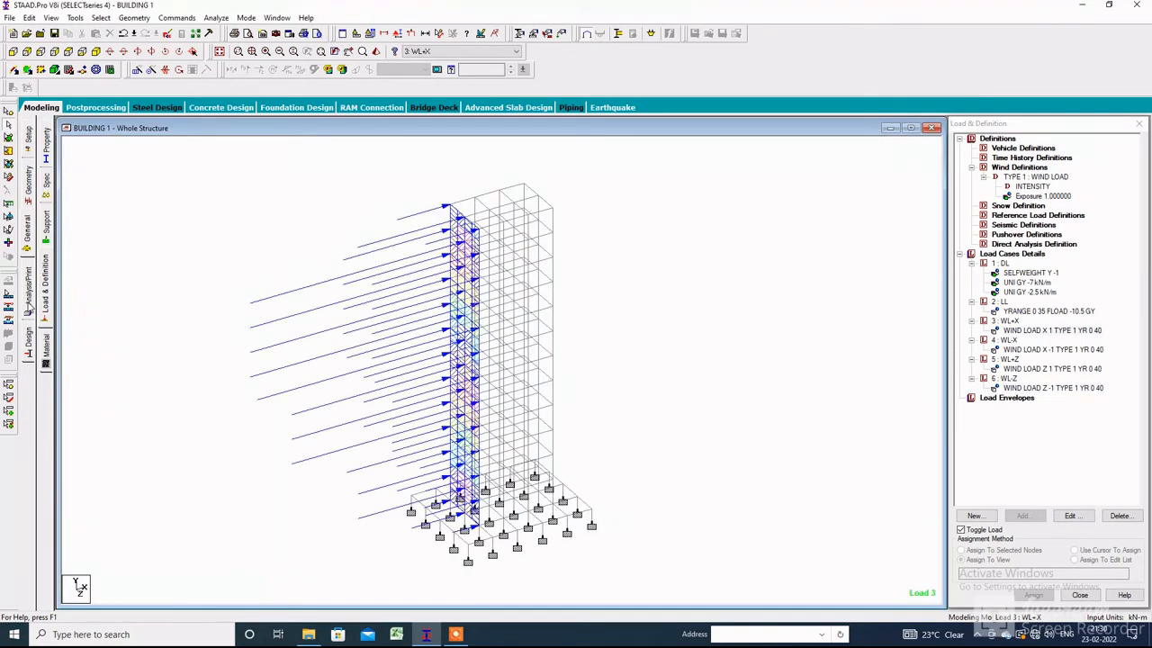
Add a Perform Analysis command with the print option All to the model.
left_click(30, 307)
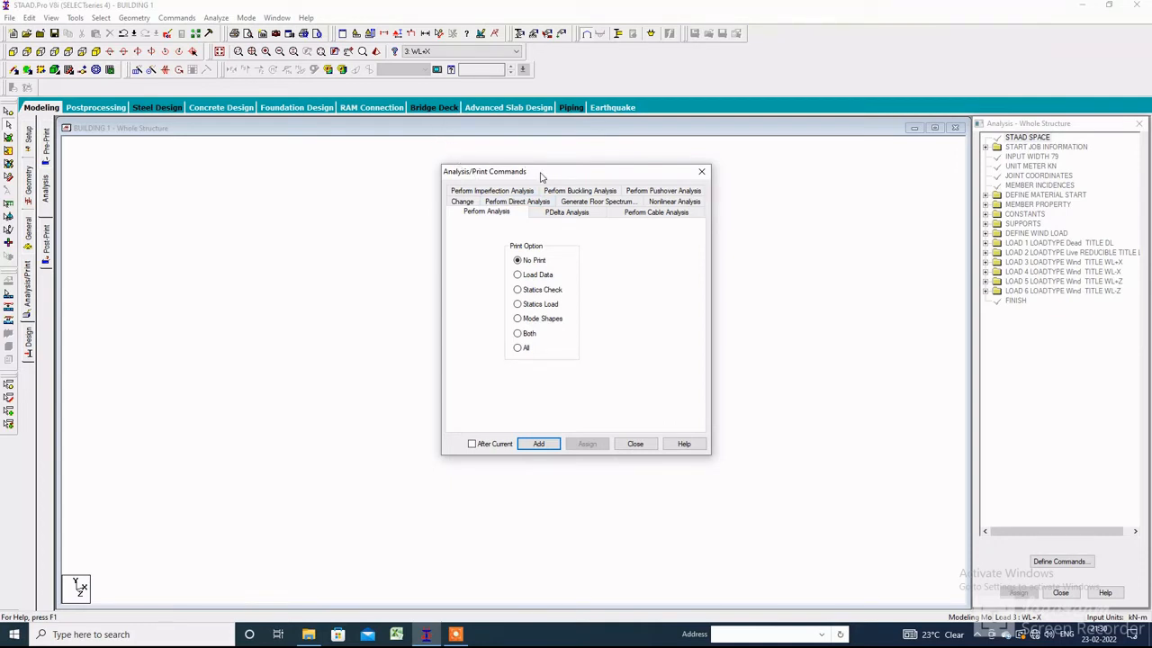
left_click(538, 444)
left_click(635, 444)
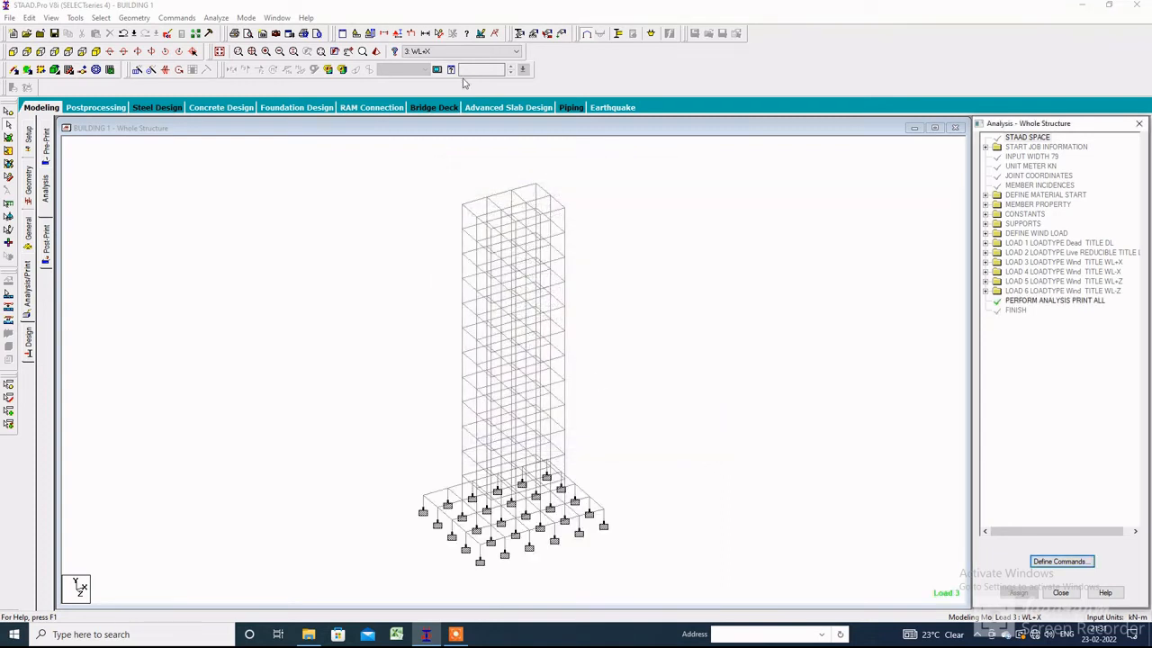
Save the modified structure and run the analysis.
left_click(216, 18)
left_click(243, 32)
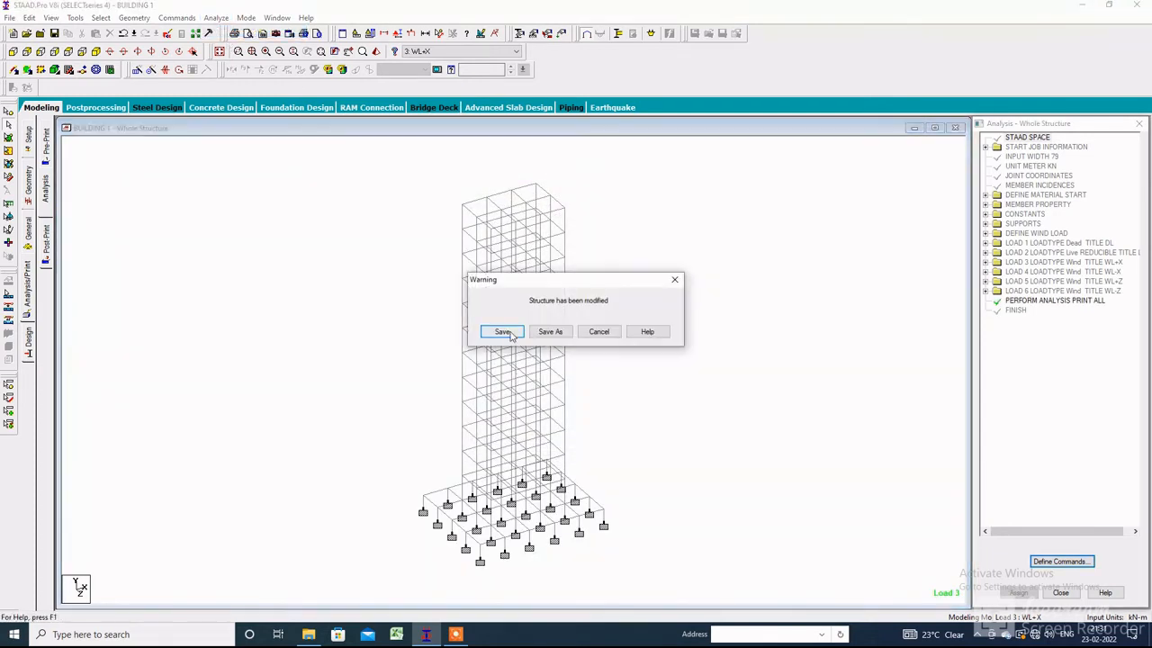
left_click(507, 332)
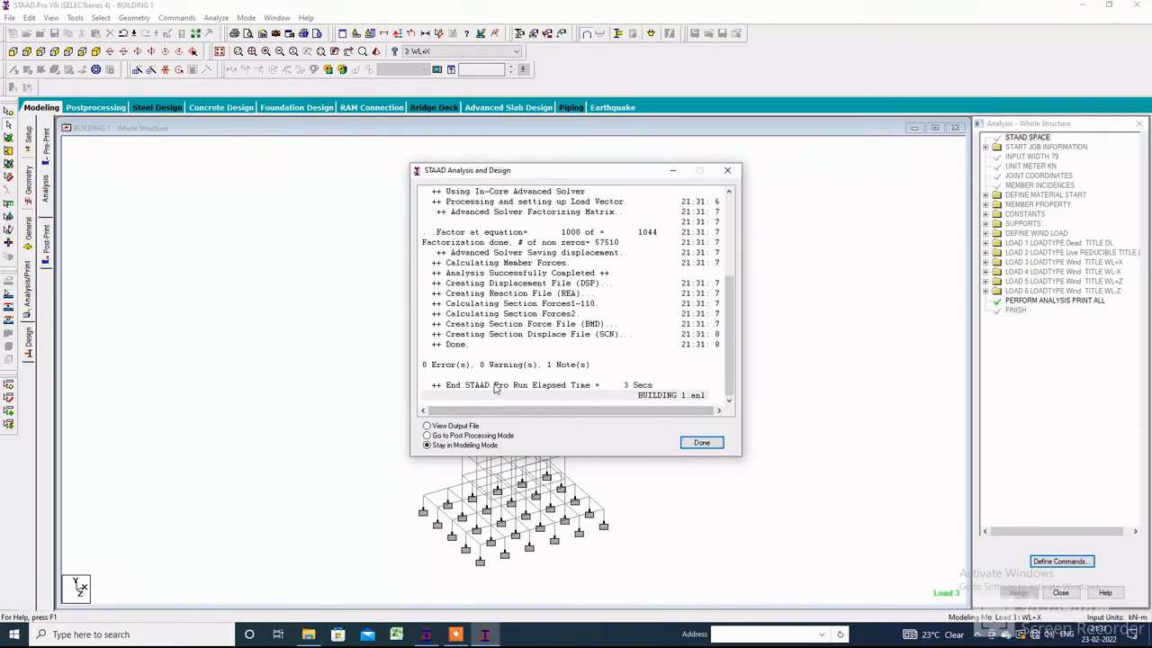
Go to post-processing mode with load cases DL, LL, WL+X, WL-X, WL+Z and WL-Z included in the results.
left_click(454, 438)
left_click(701, 442)
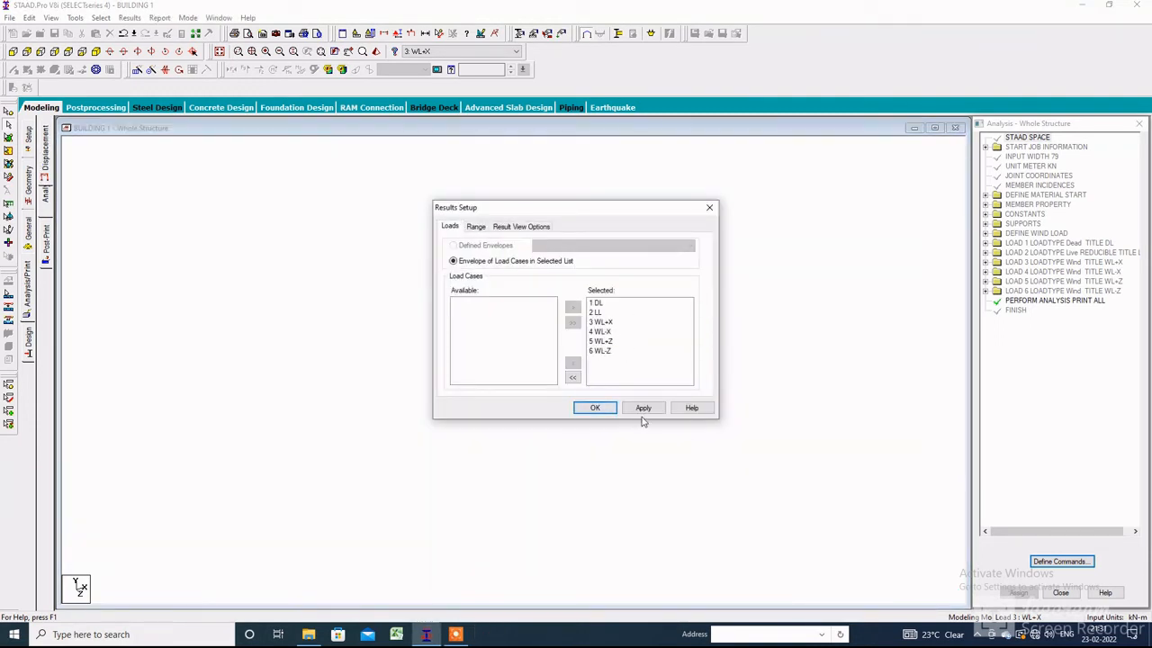
left_click(595, 407)
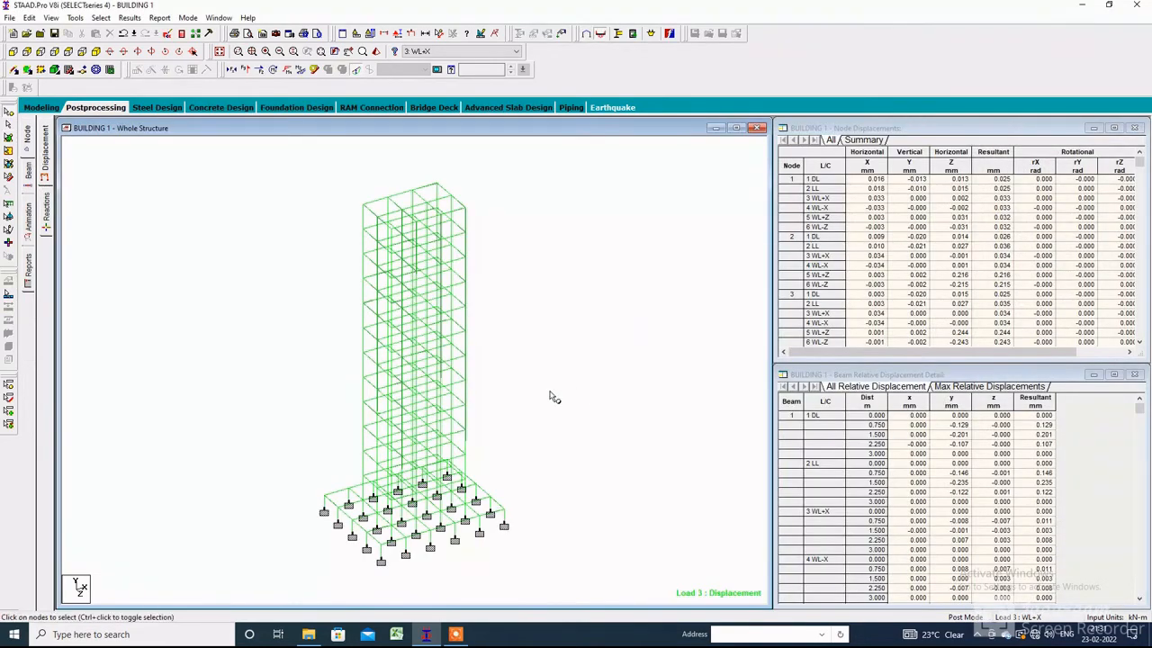
Examine the node displacements for WL+X in plan and isometric views.
left_click(46, 160)
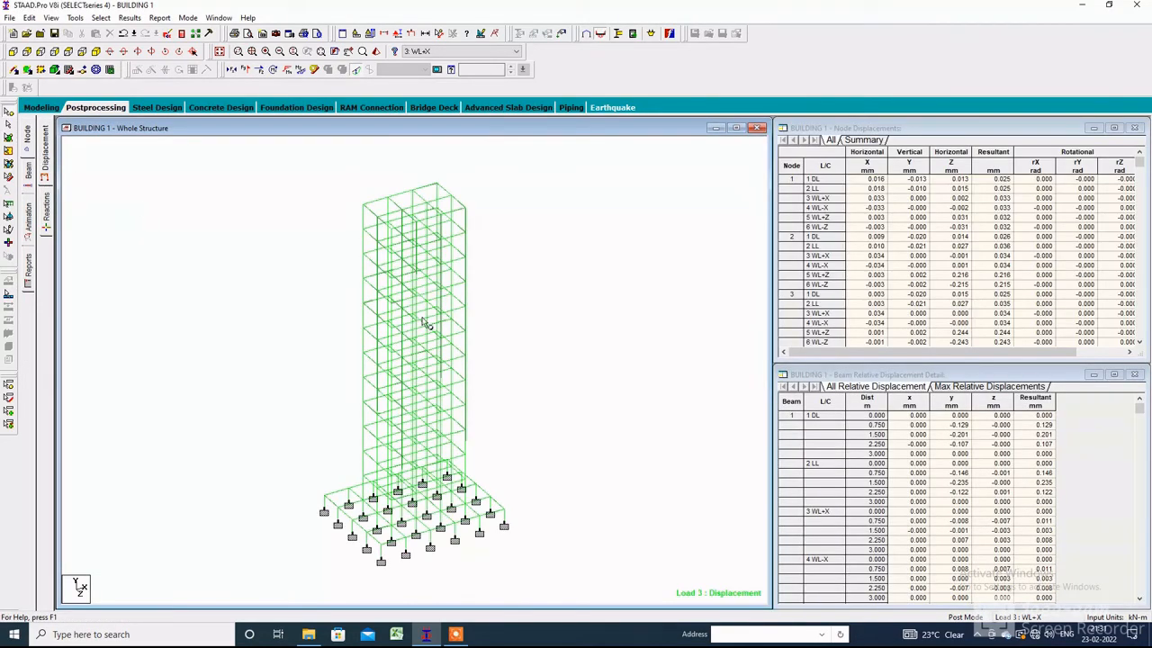
left_click(82, 51)
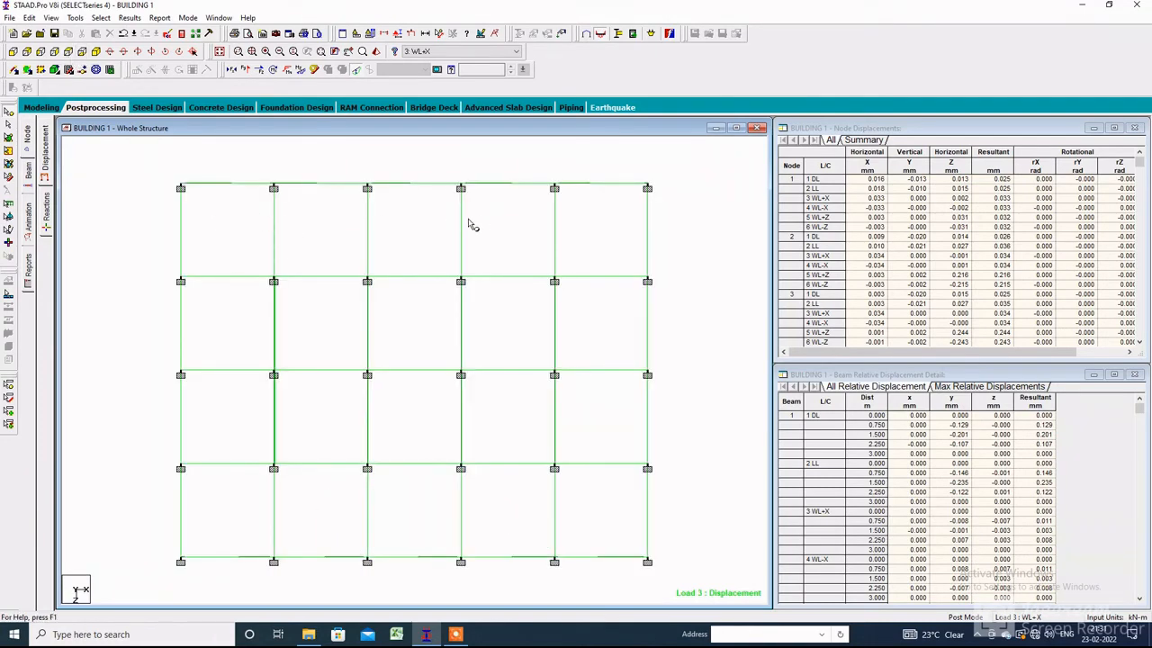
left_click(96, 51)
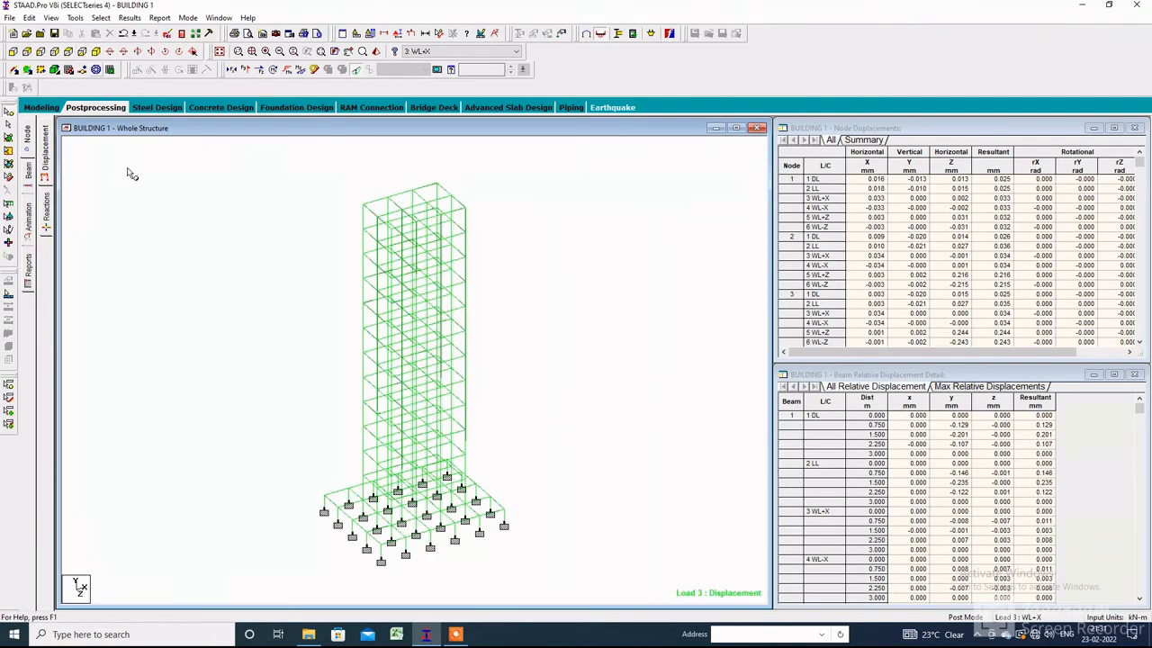
Examine the beam bending Z diagram and the support reactions for load case WL-X.
left_click(30, 178)
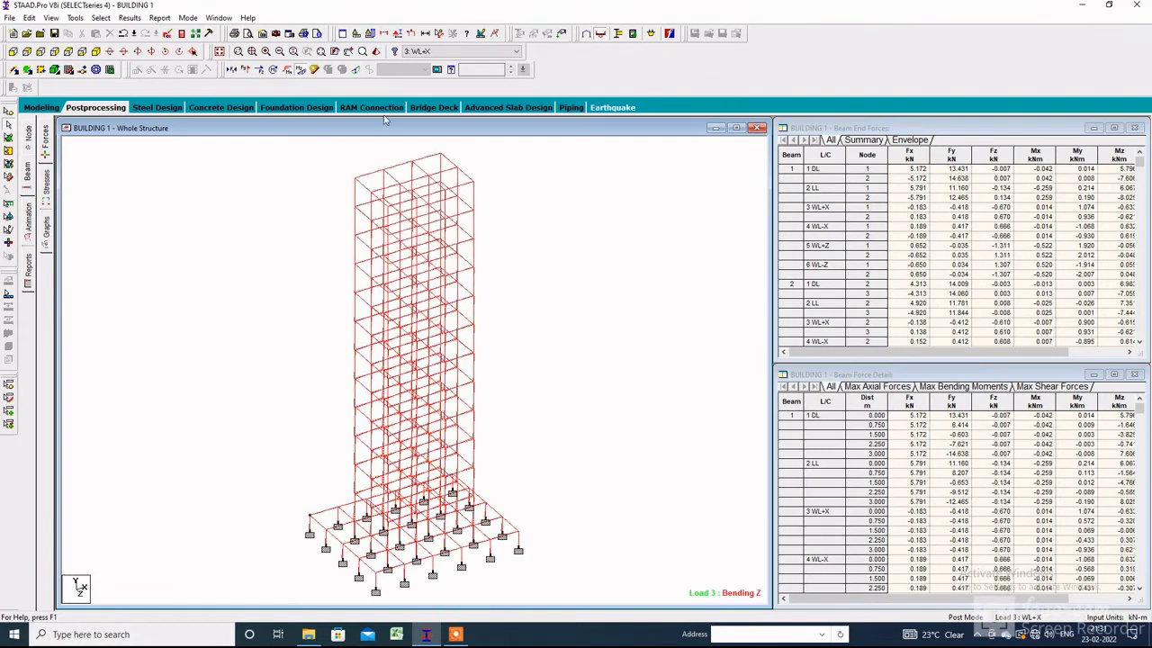
left_click(449, 51)
left_click(430, 87)
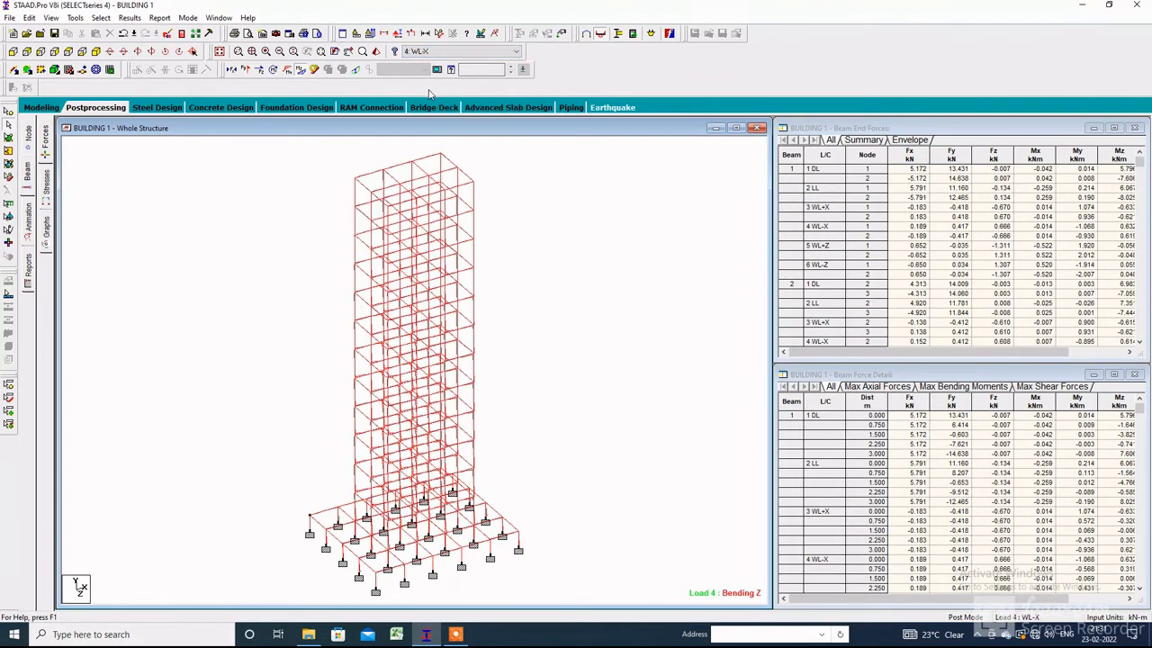
scroll(440, 387, "up", 3)
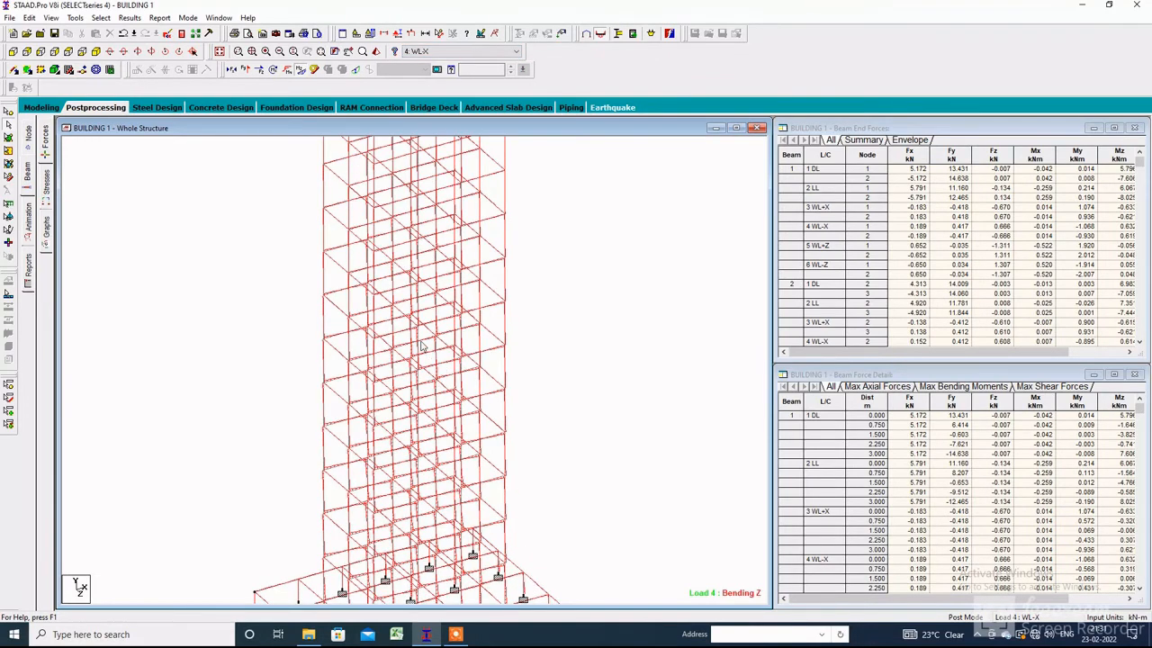
scroll(421, 342, "down", 1)
left_click(29, 144)
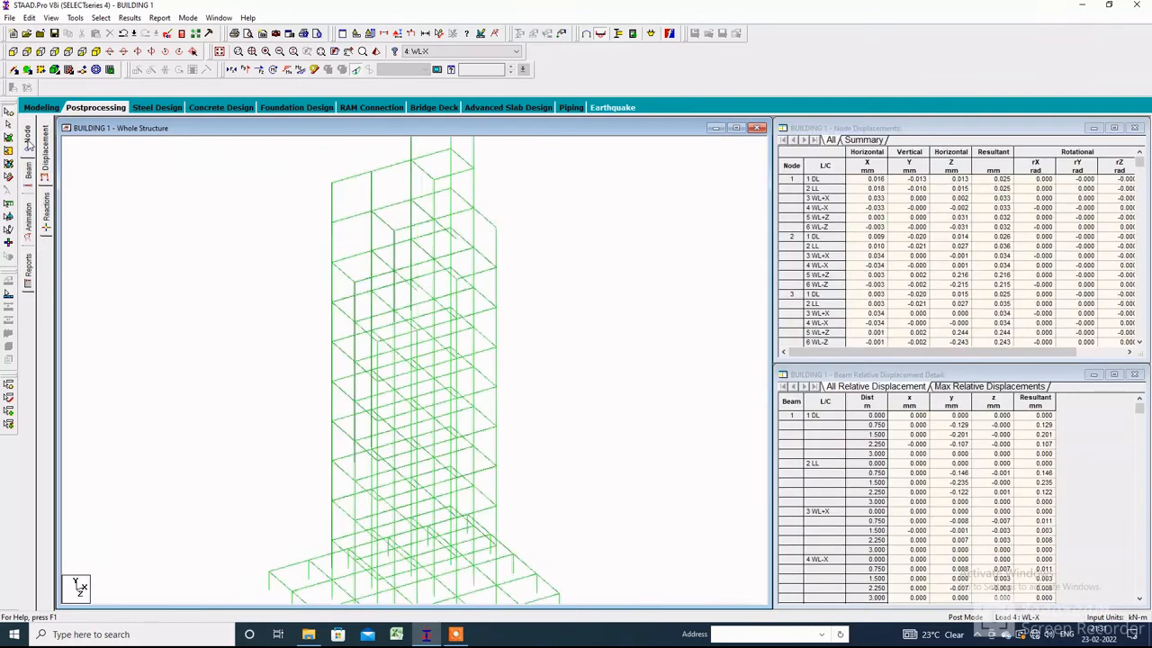
left_click(50, 210)
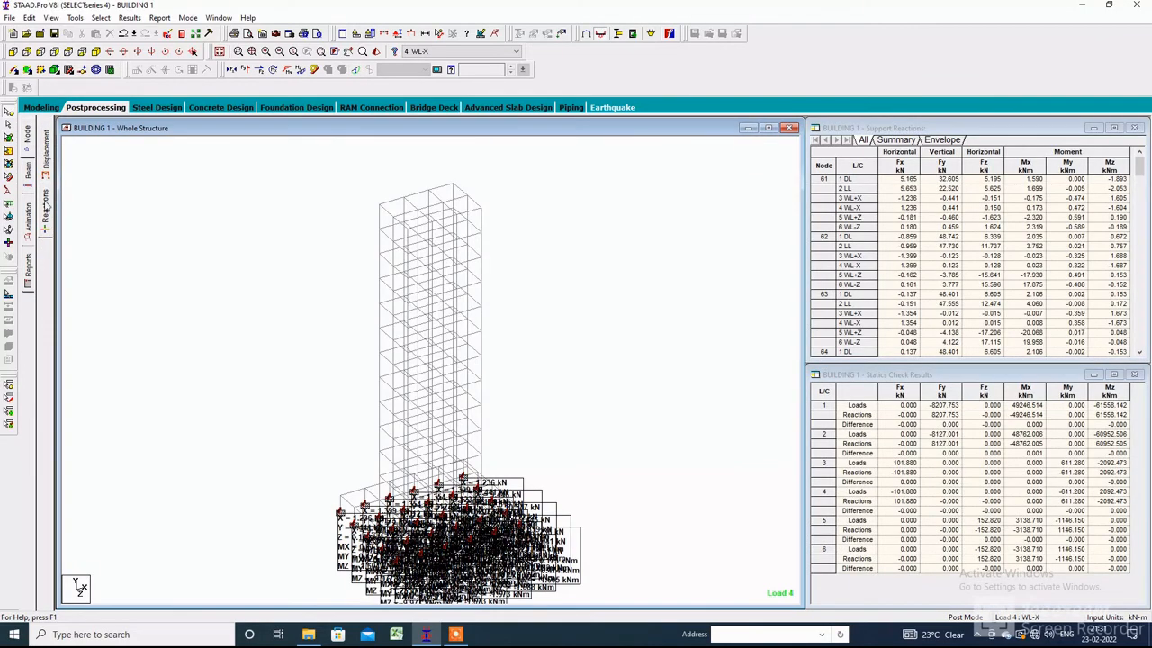
Examine the beam stresses for WL-X in an enlarged whole-structure view, and close that view.
left_click(29, 173)
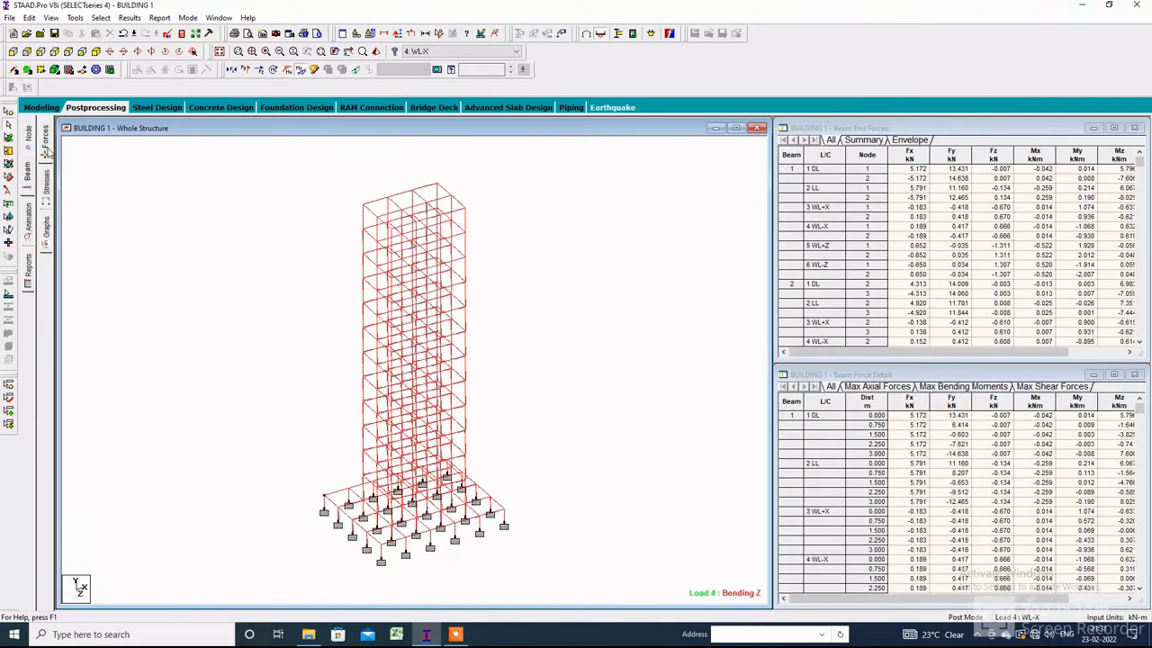
left_click(48, 191)
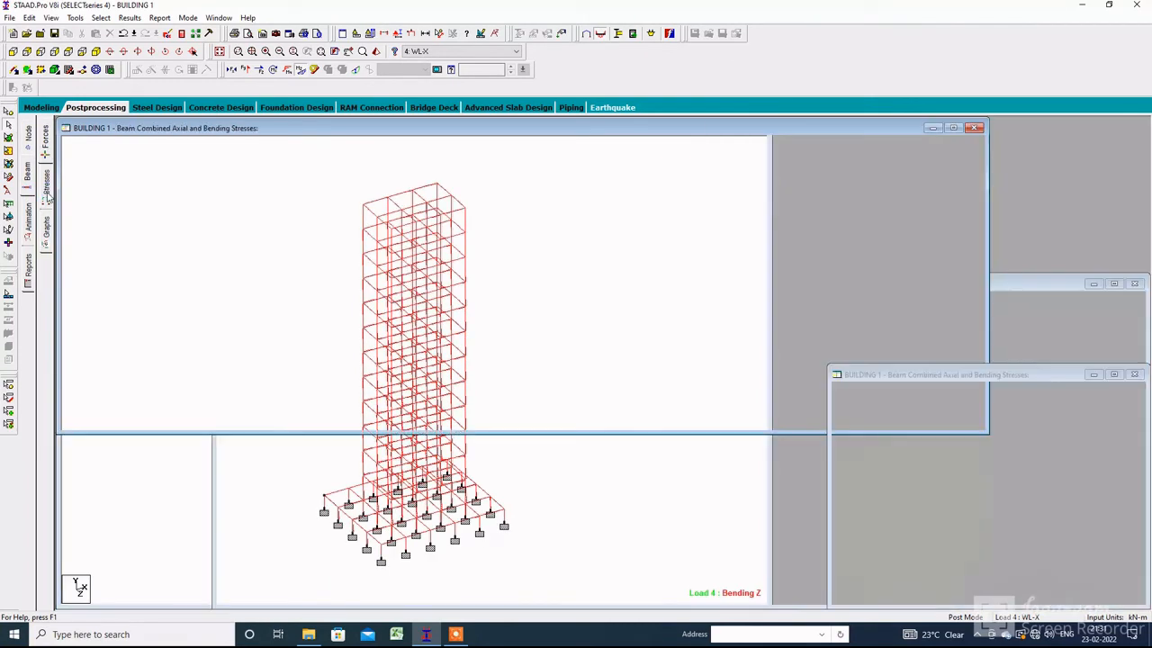
scroll(402, 524, "up", 6)
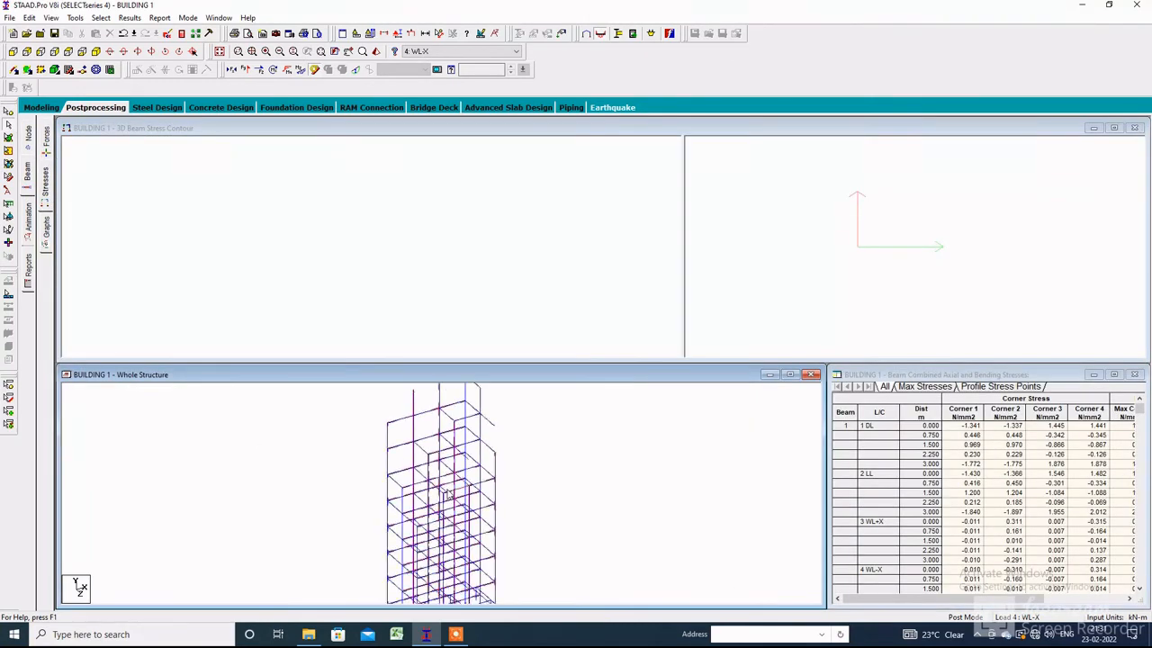
left_click_drag(629, 362, 629, 142)
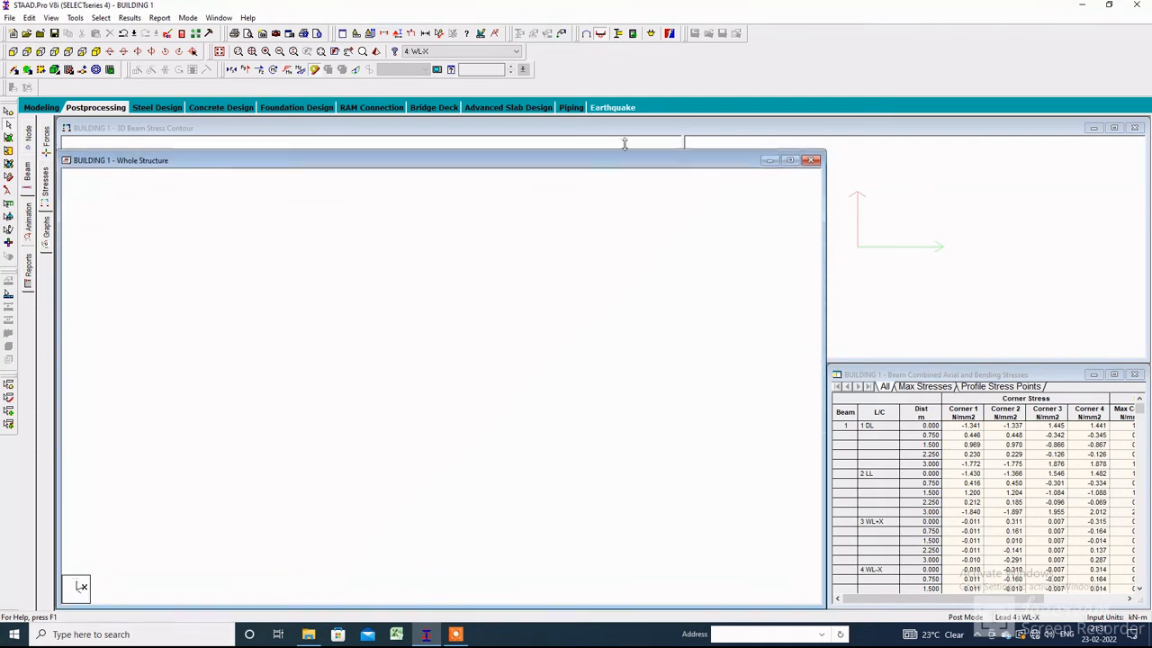
left_click(811, 155)
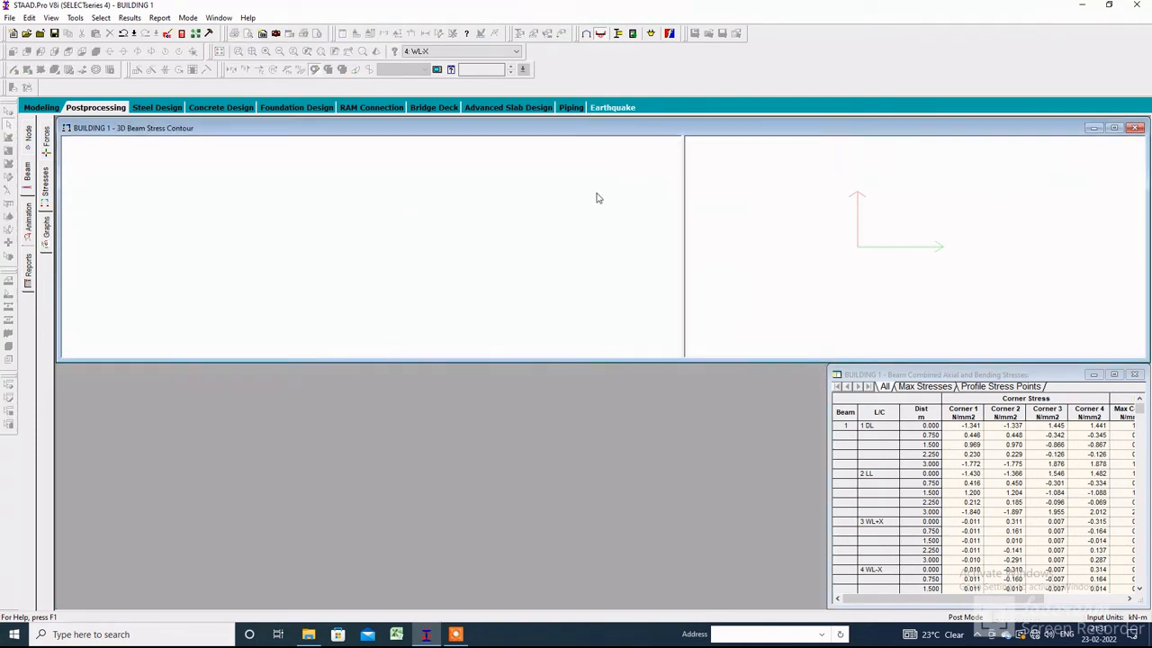
Animate the building's deflection for load case WL-X.
left_click(20, 227)
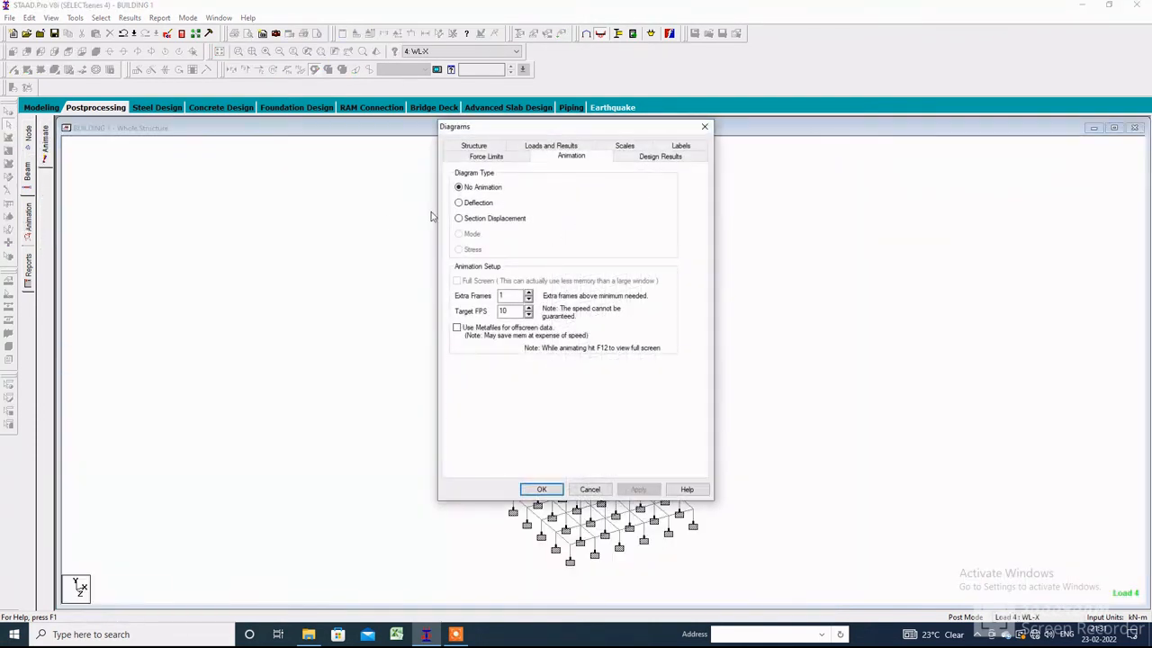
left_click(467, 204)
left_click(638, 490)
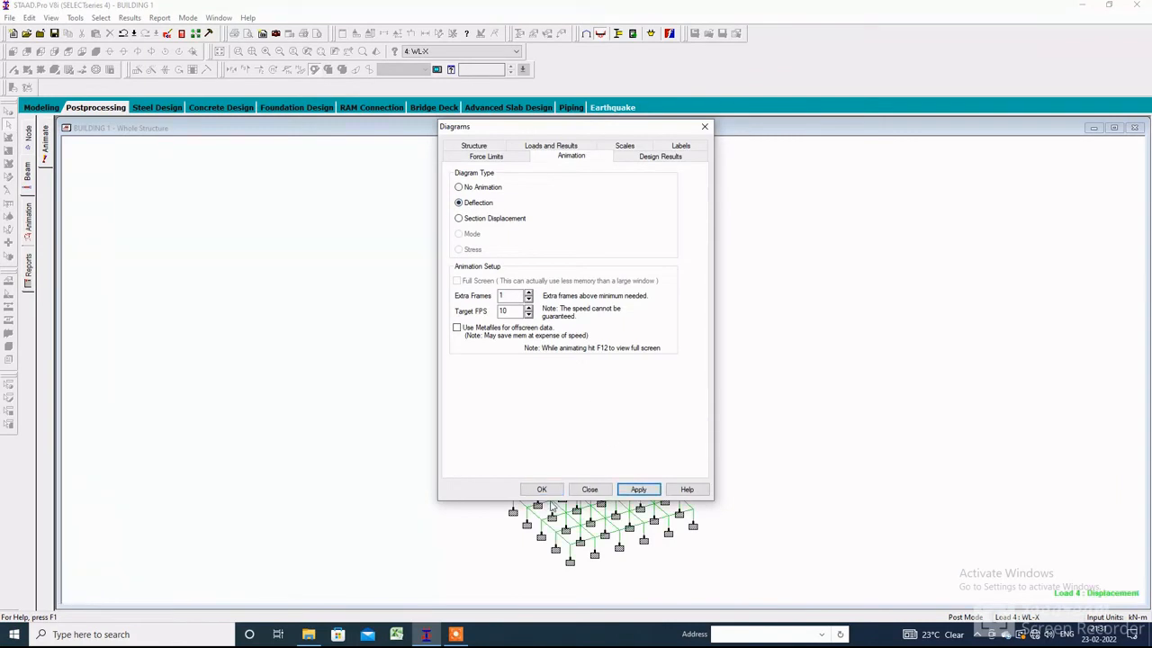
left_click(541, 489)
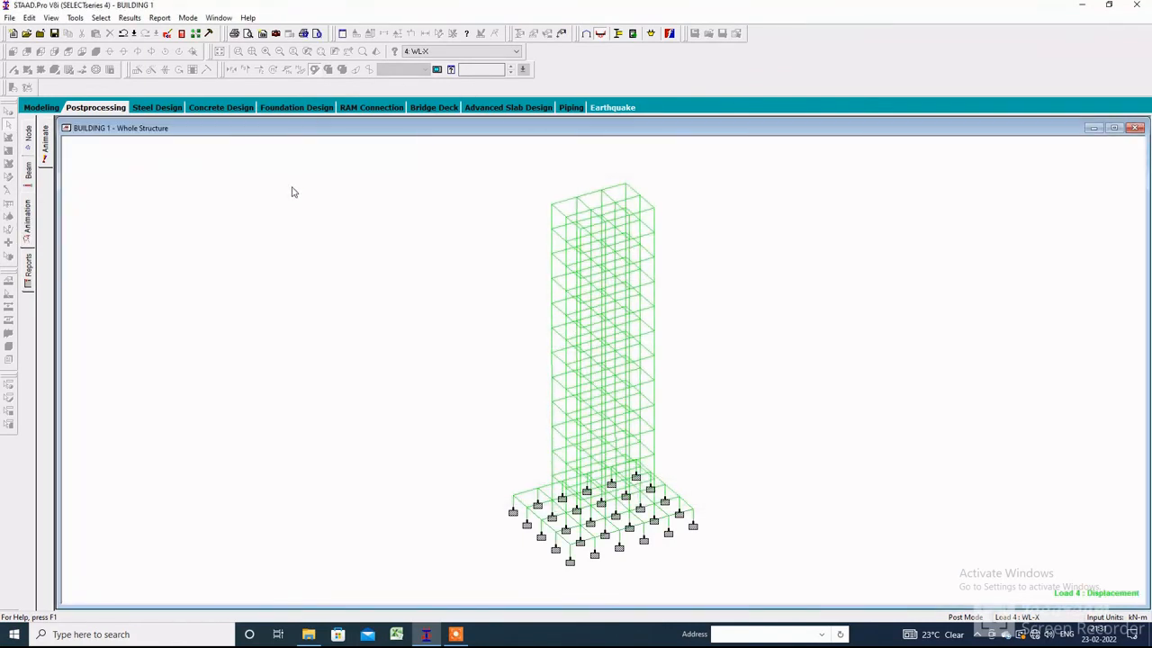
Return to modelling and define a normal load combination, number 7, that includes DL and LL.
left_click(41, 107)
left_click(28, 235)
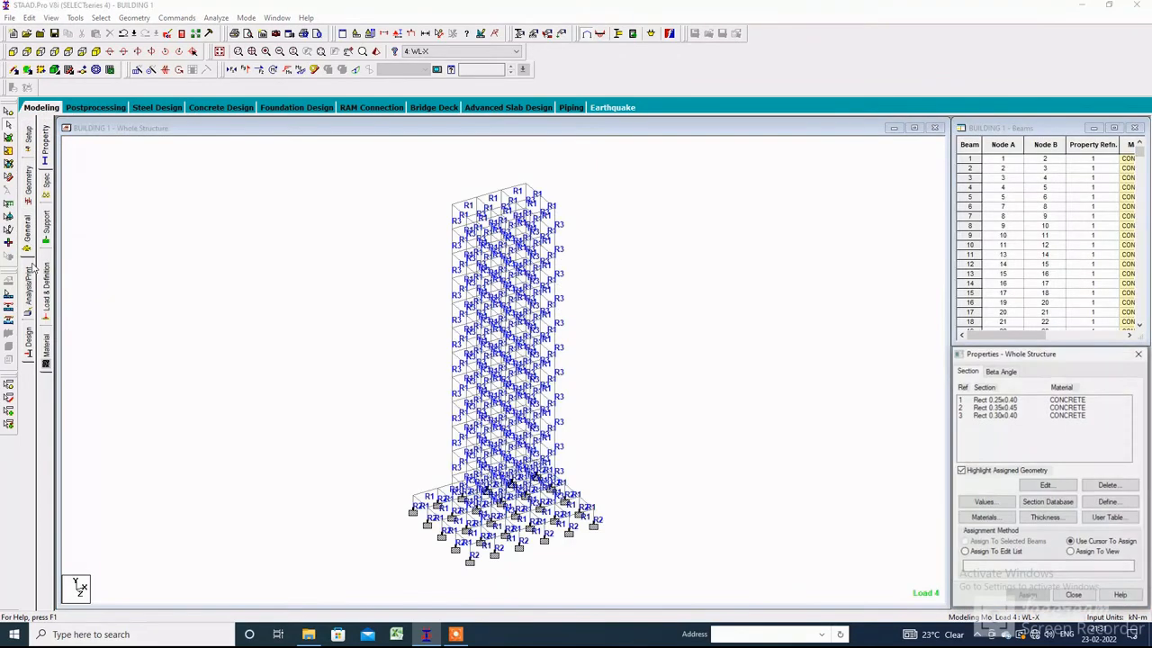
left_click(46, 297)
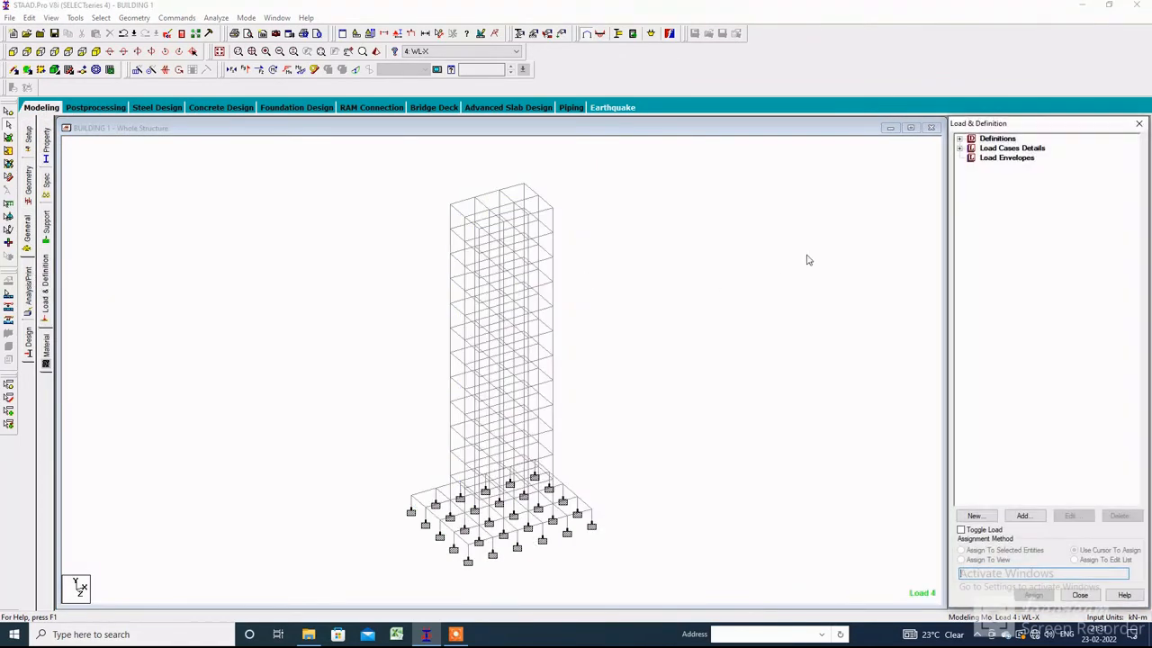
left_click(959, 149)
left_click(986, 149)
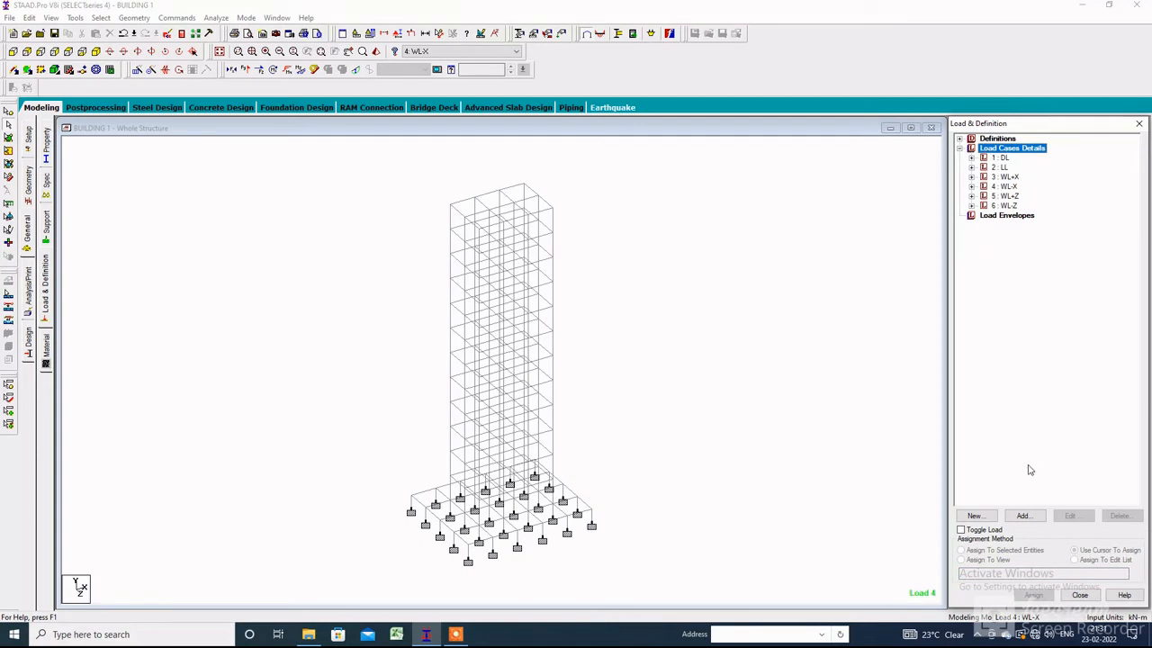
left_click(1023, 516)
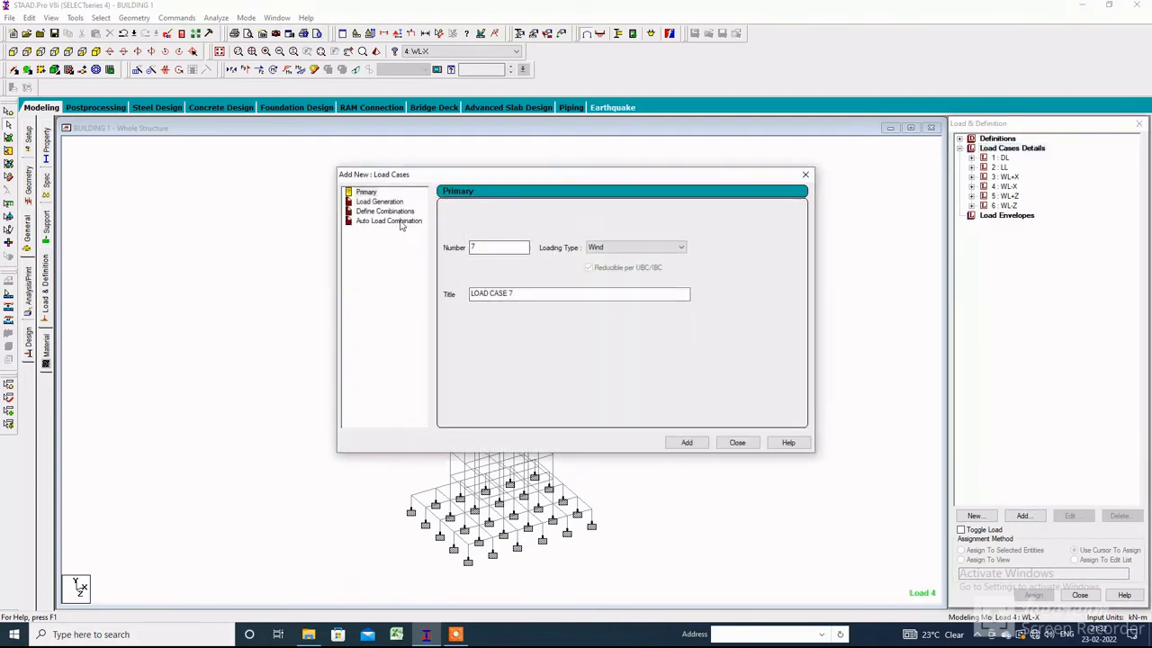
left_click(387, 212)
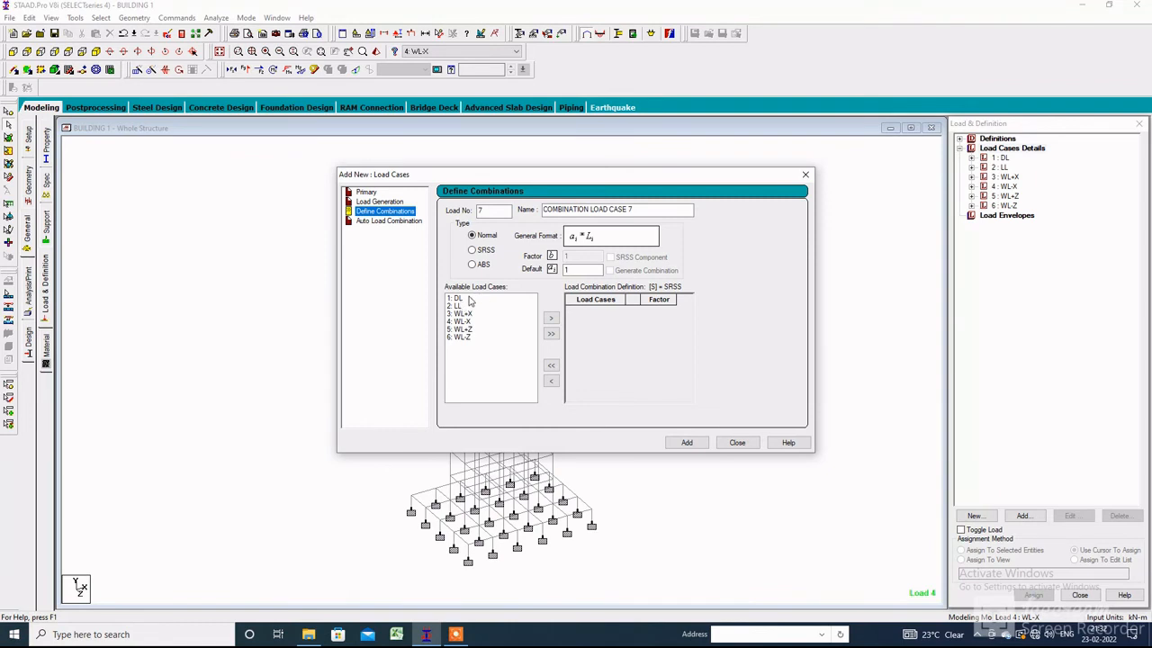
double_click(461, 299)
double_click(457, 299)
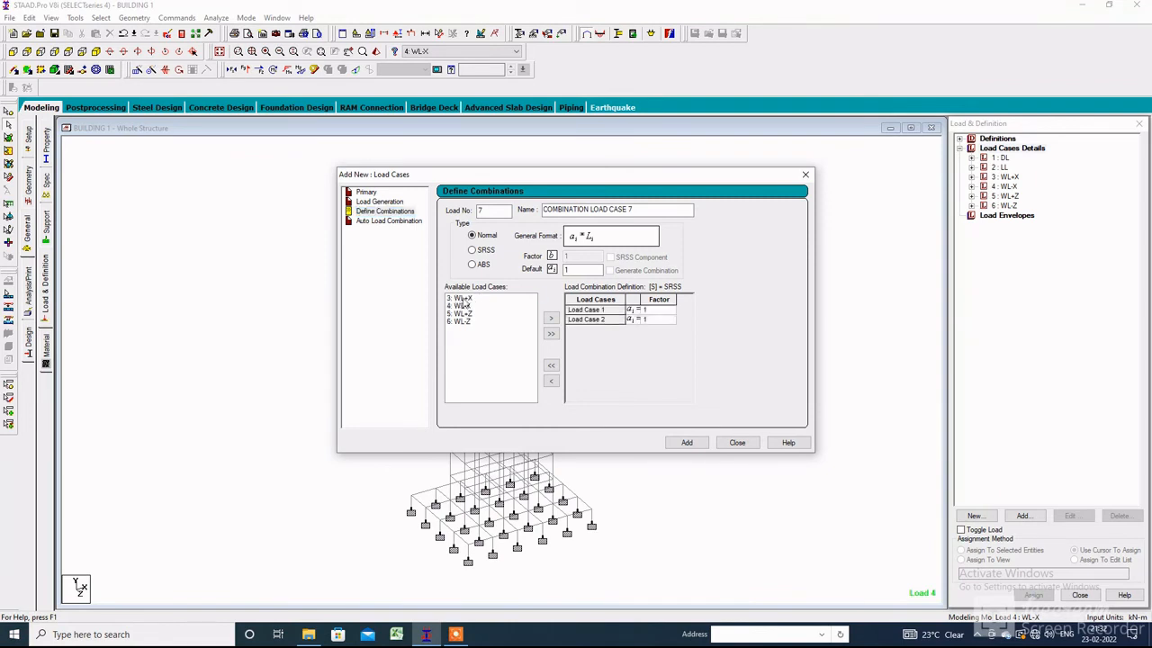
Set both combination factors to 1.5 and add combination load case 7, deleting the old result files.
left_click(665, 312)
left_click(665, 319)
left_click(697, 445)
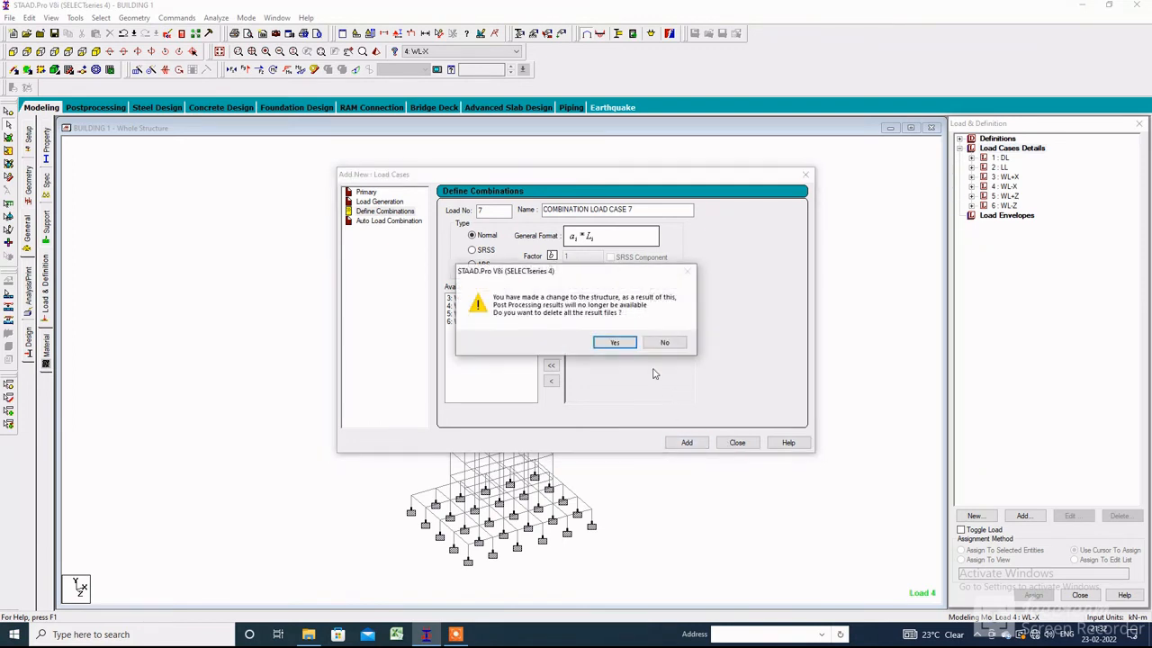
left_click(615, 342)
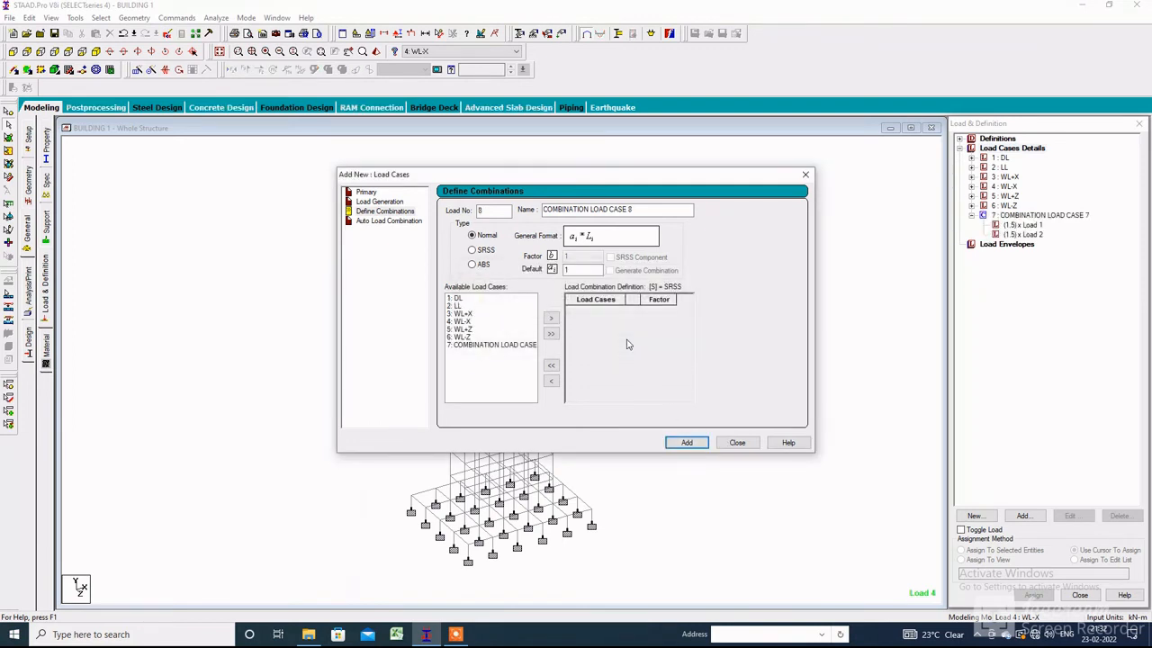
left_click(737, 443)
Rerun the analysis and go to post-processing mode with all six load cases and combination load case 7 included.
left_click(216, 17)
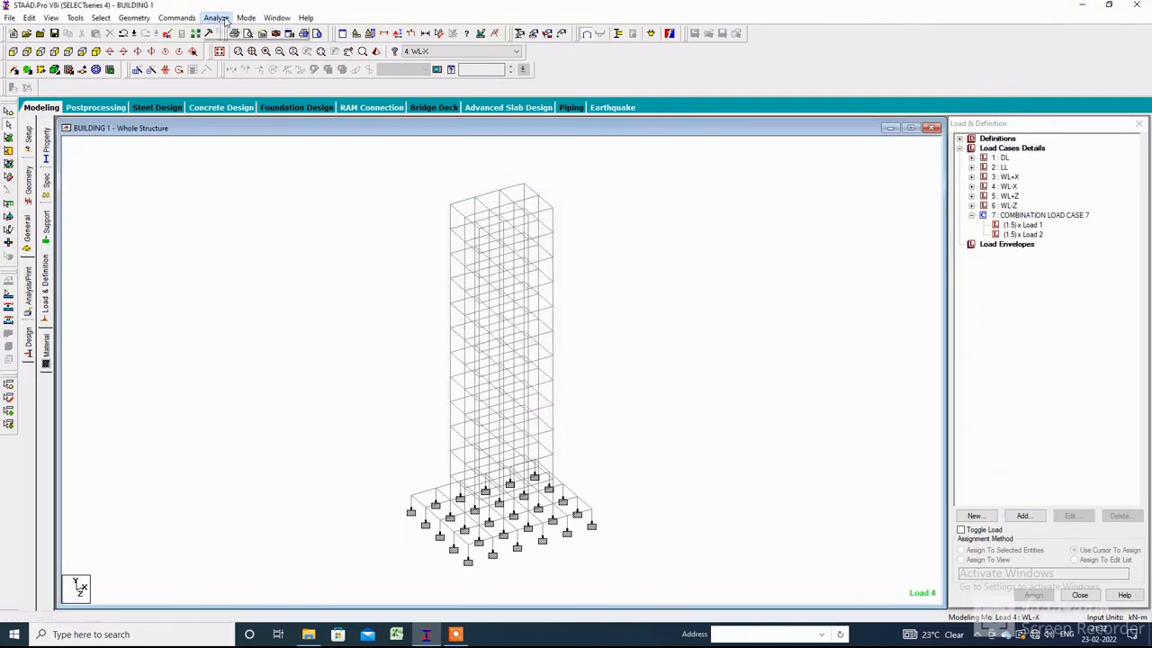
left_click(236, 34)
left_click(502, 331)
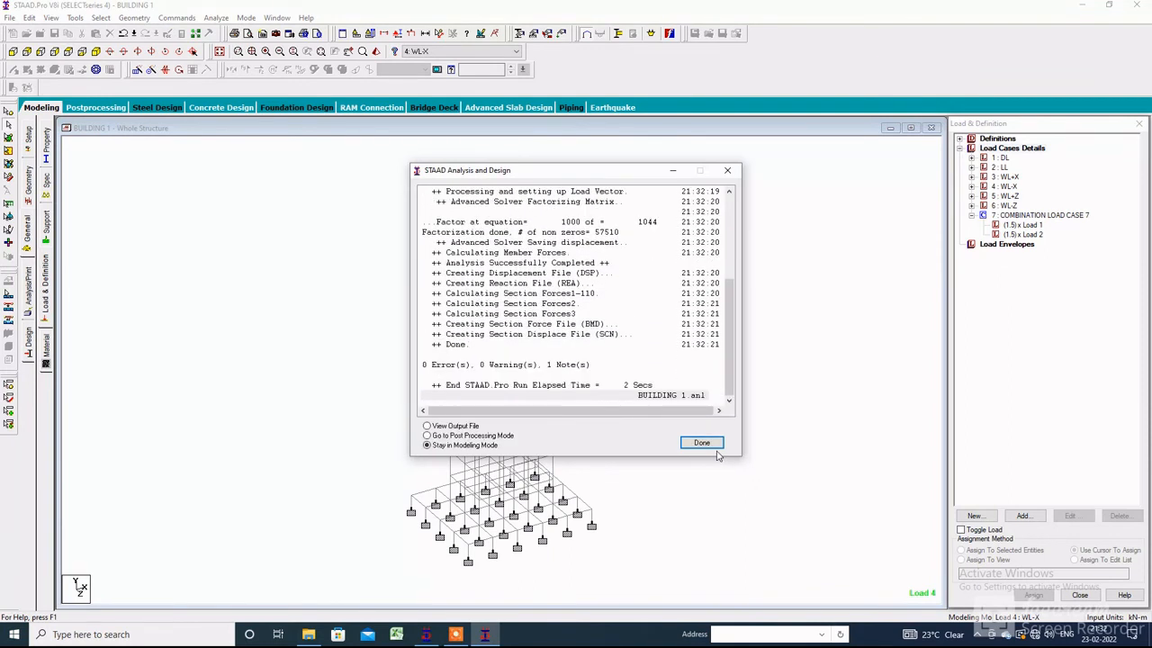
left_click(497, 436)
left_click(702, 443)
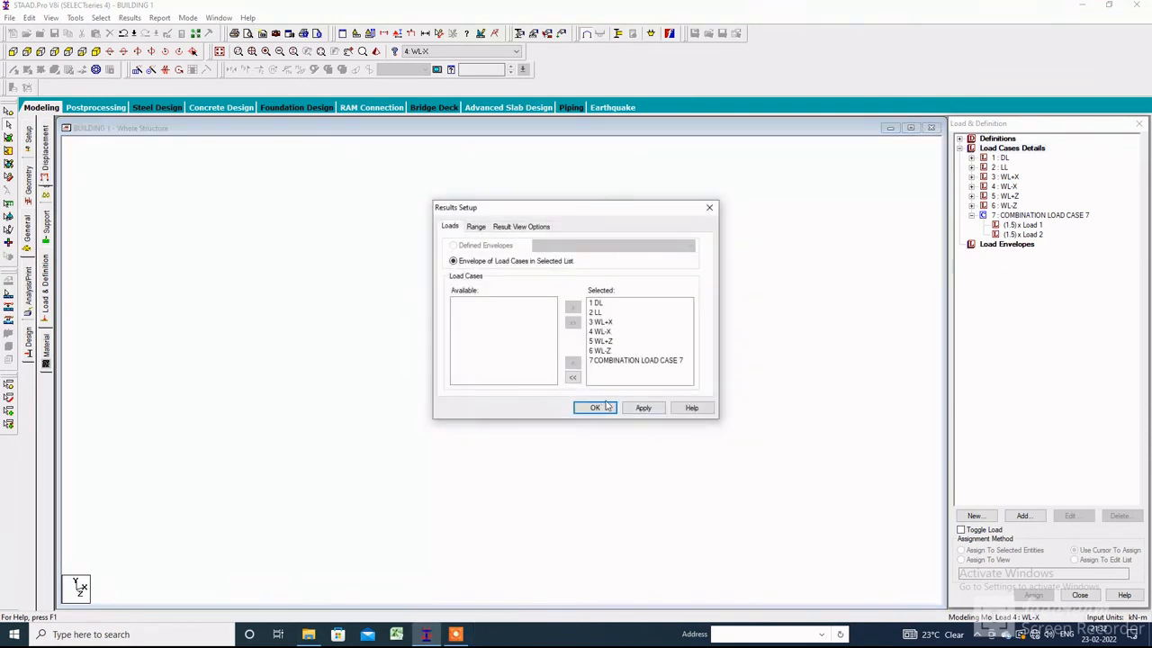
left_click(595, 408)
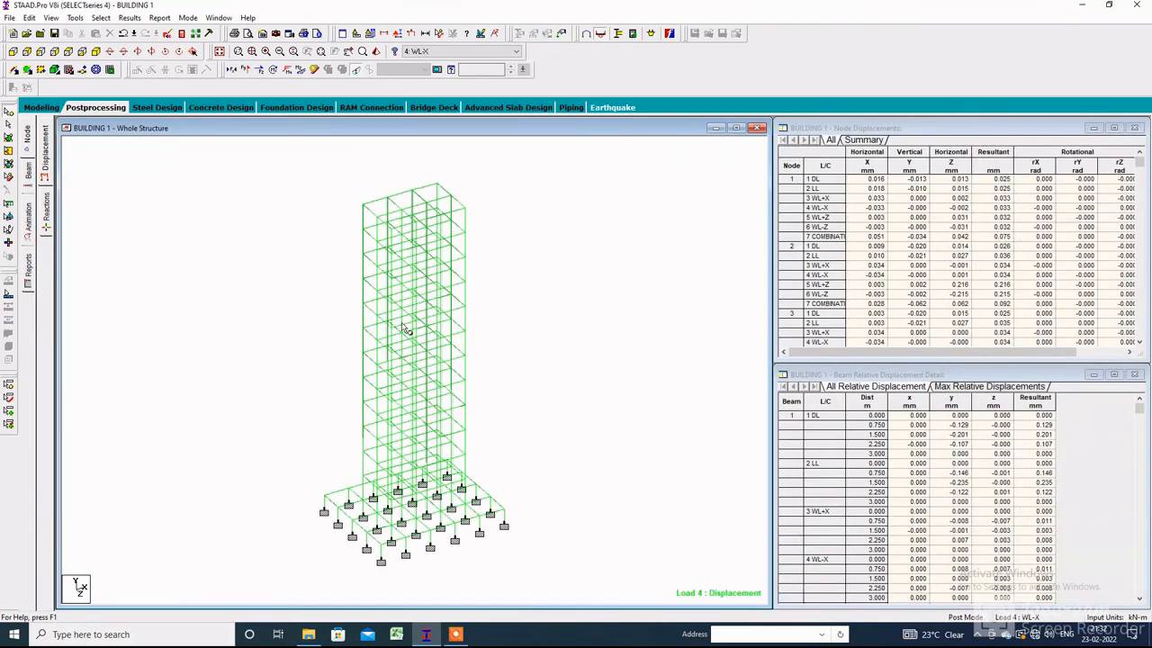
Examine the beam bending Z diagram of the whole building for combination load case 7.
left_click(28, 180)
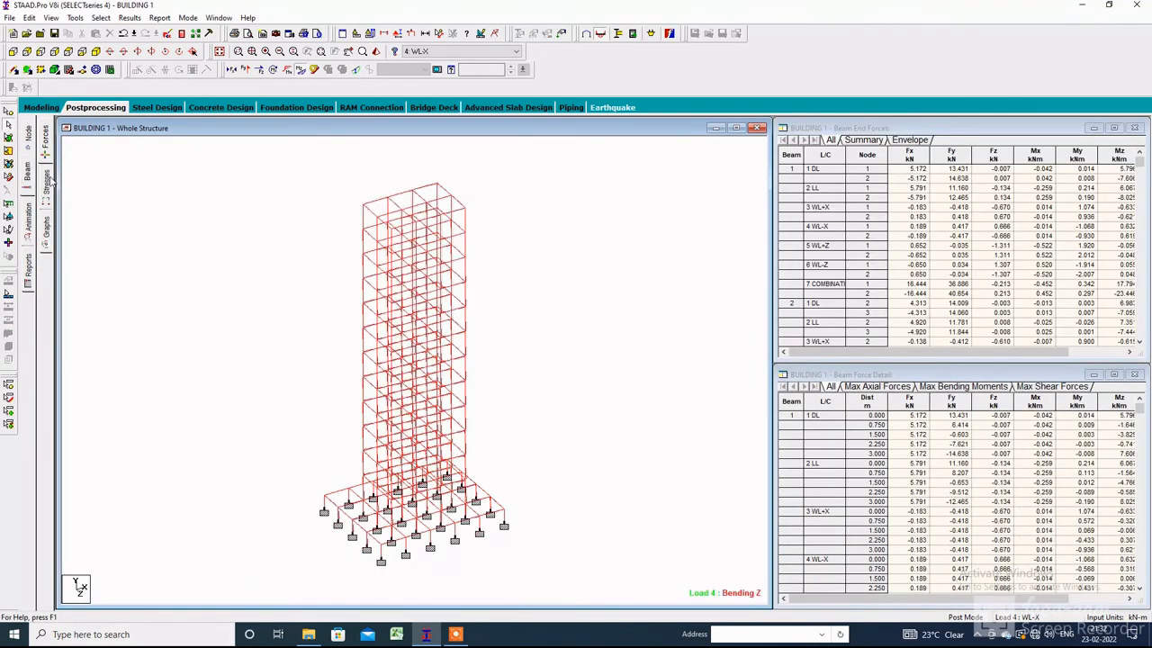
scroll(414, 317, "up", 3)
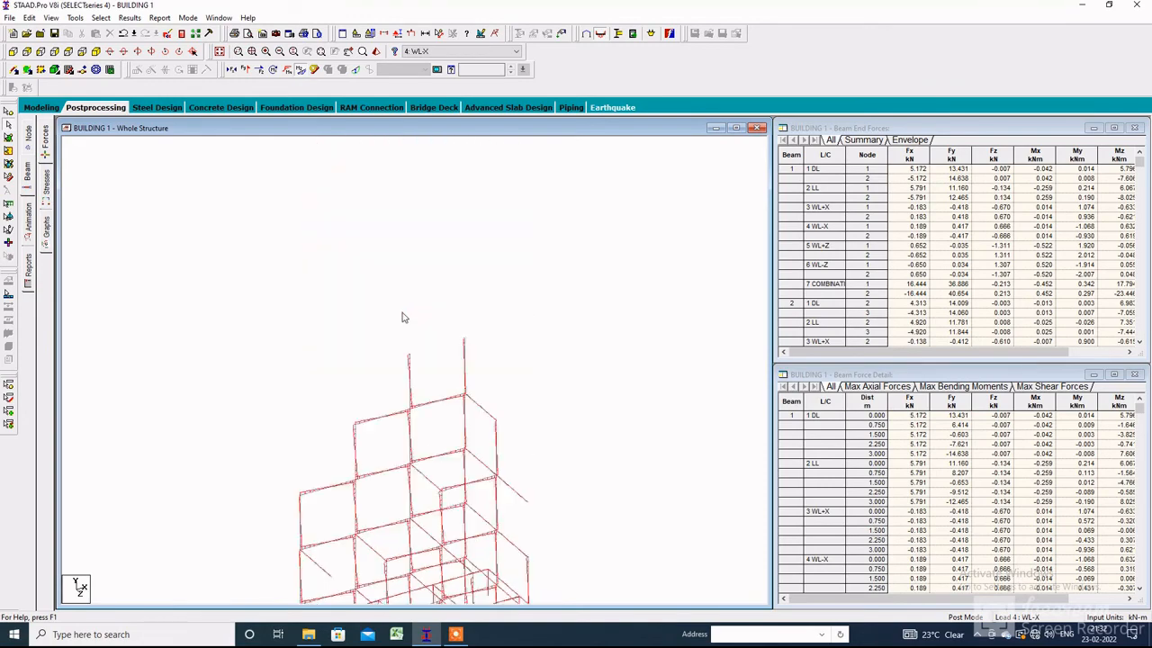
left_click(419, 51)
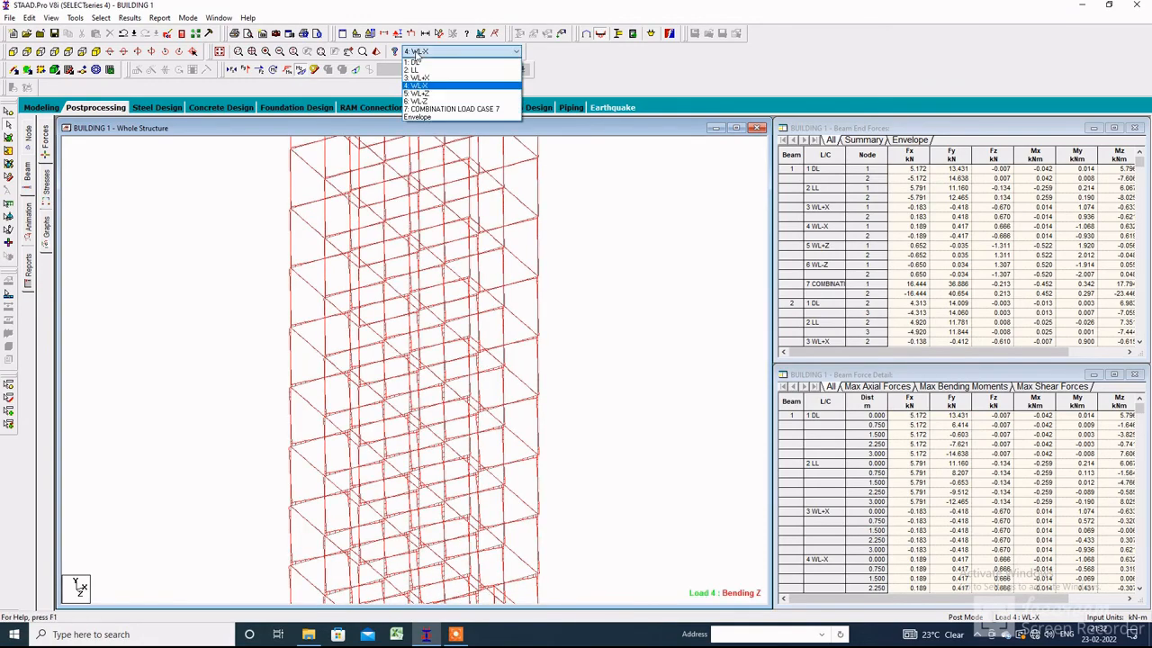
left_click(426, 108)
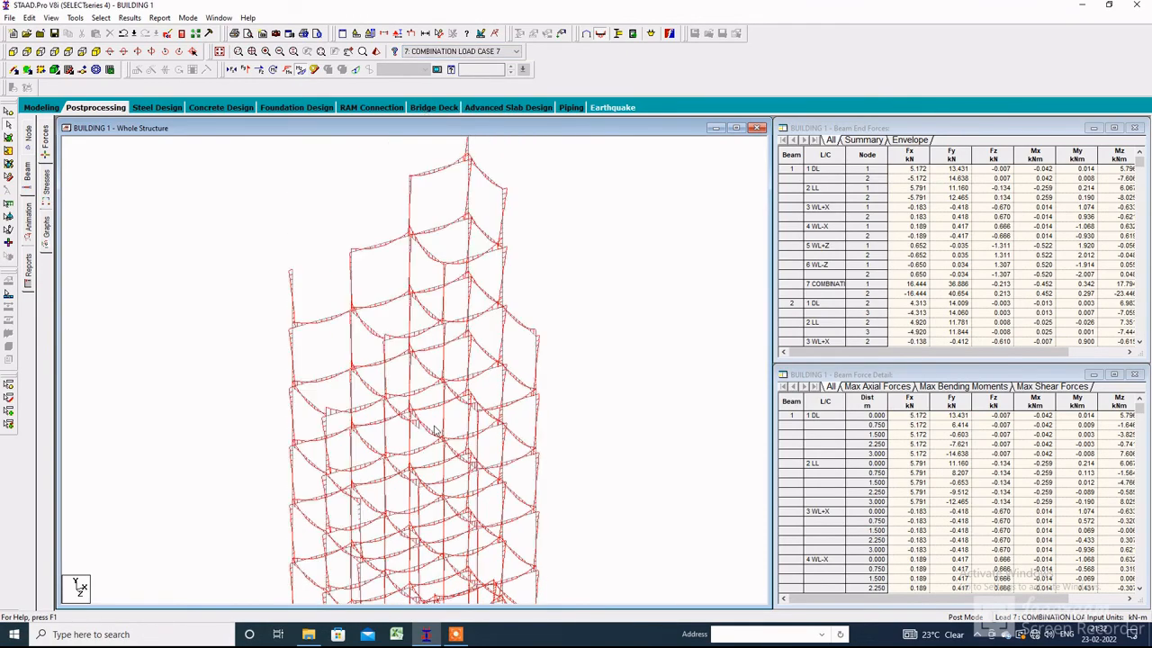
scroll(418, 402, "down", 2)
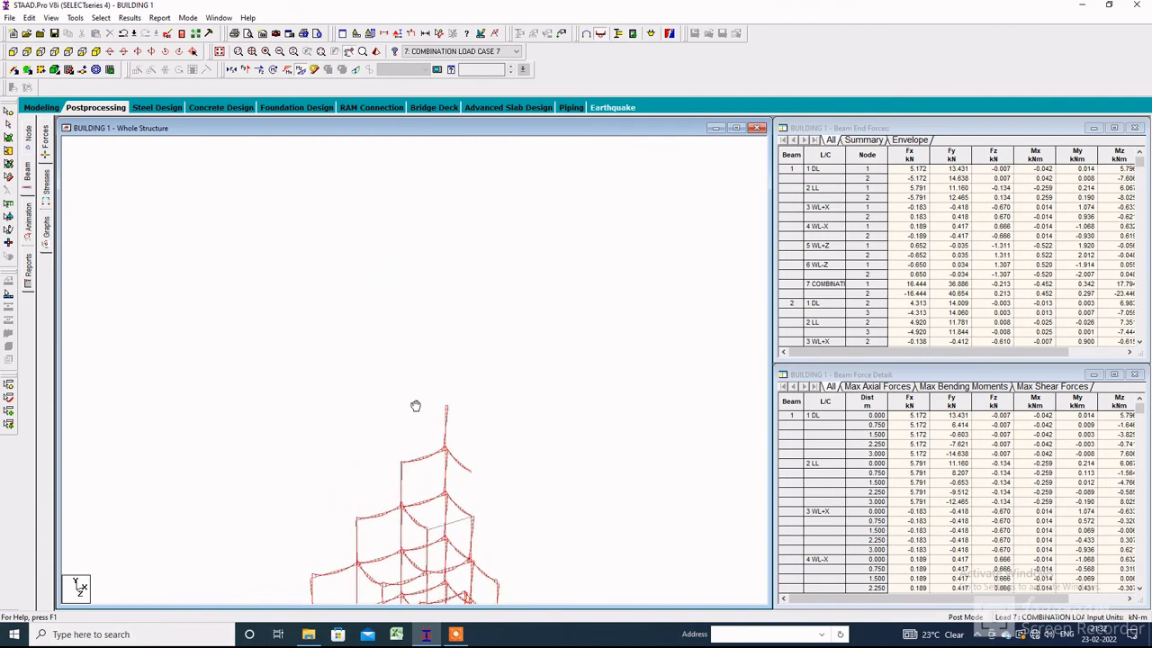
scroll(409, 400, "down", 1)
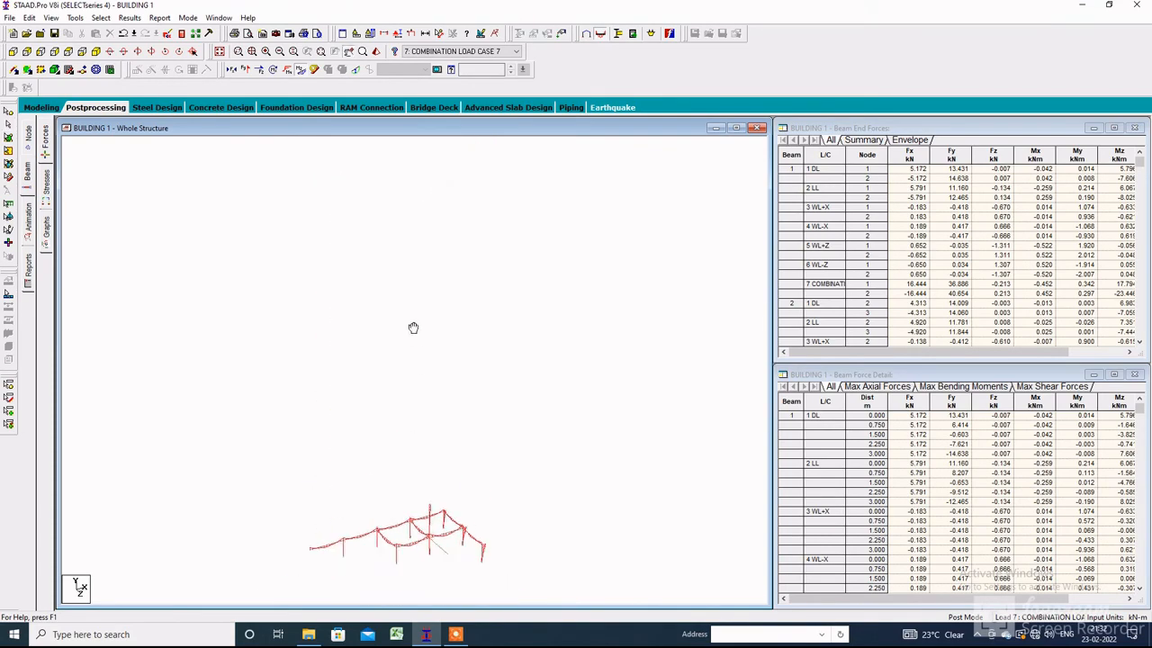
middle_click_drag(404, 322, 262, 305)
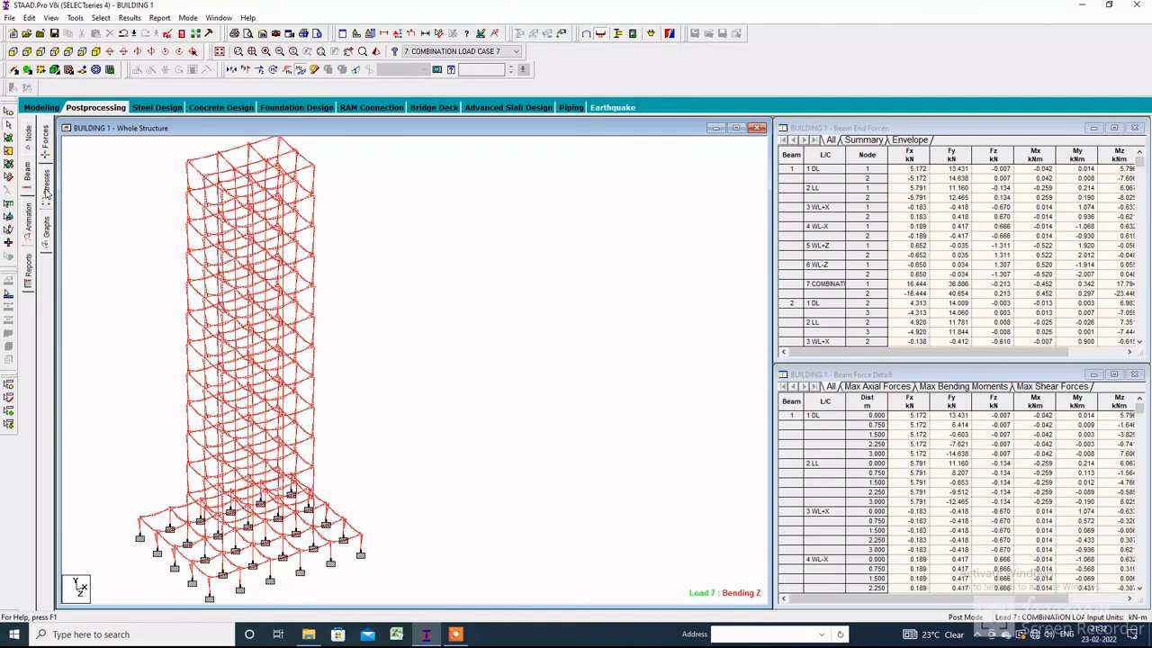
Examine the beam stresses for combination load case 7 in an enlarged whole-structure view.
left_click(47, 191)
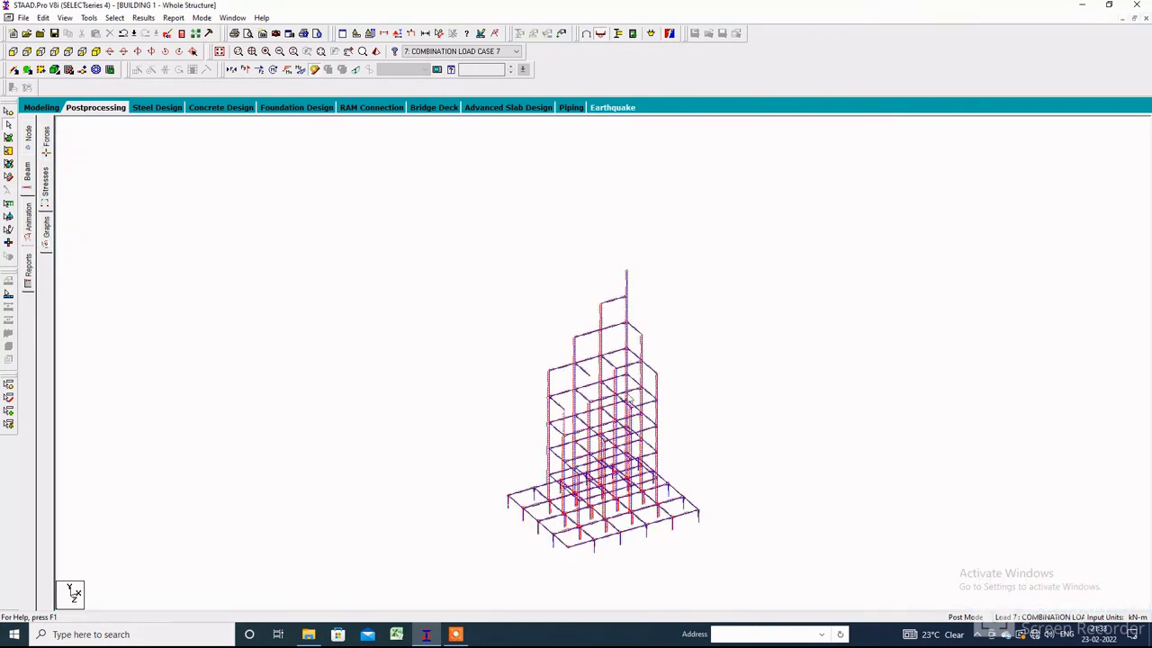
left_click(790, 374)
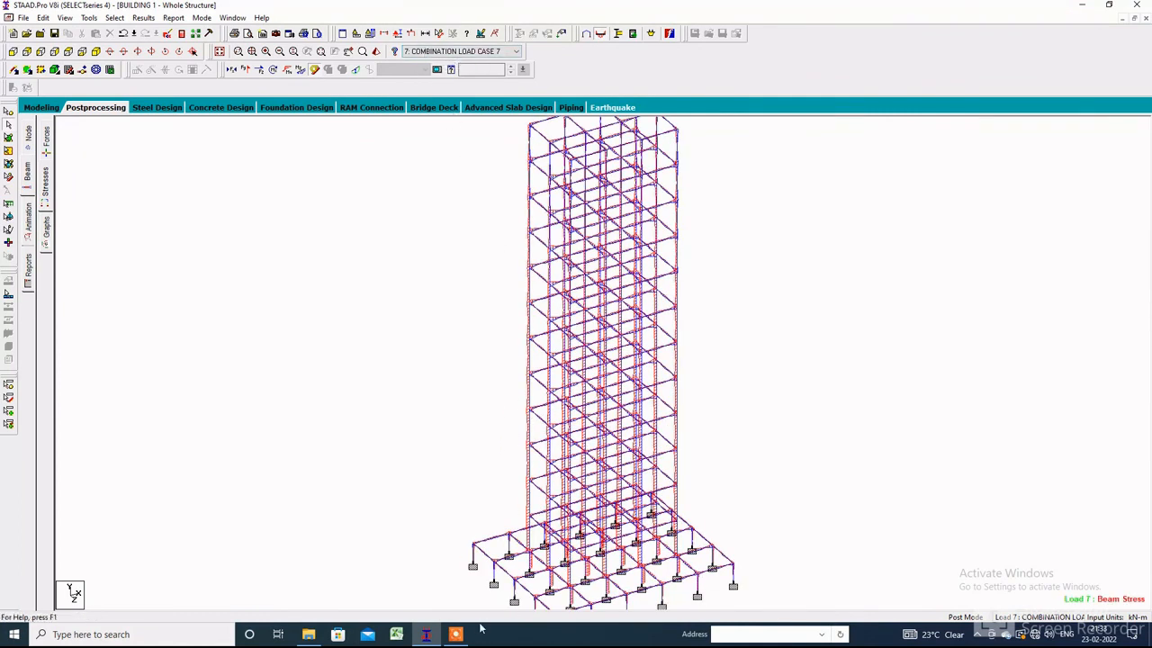
left_click(455, 634)
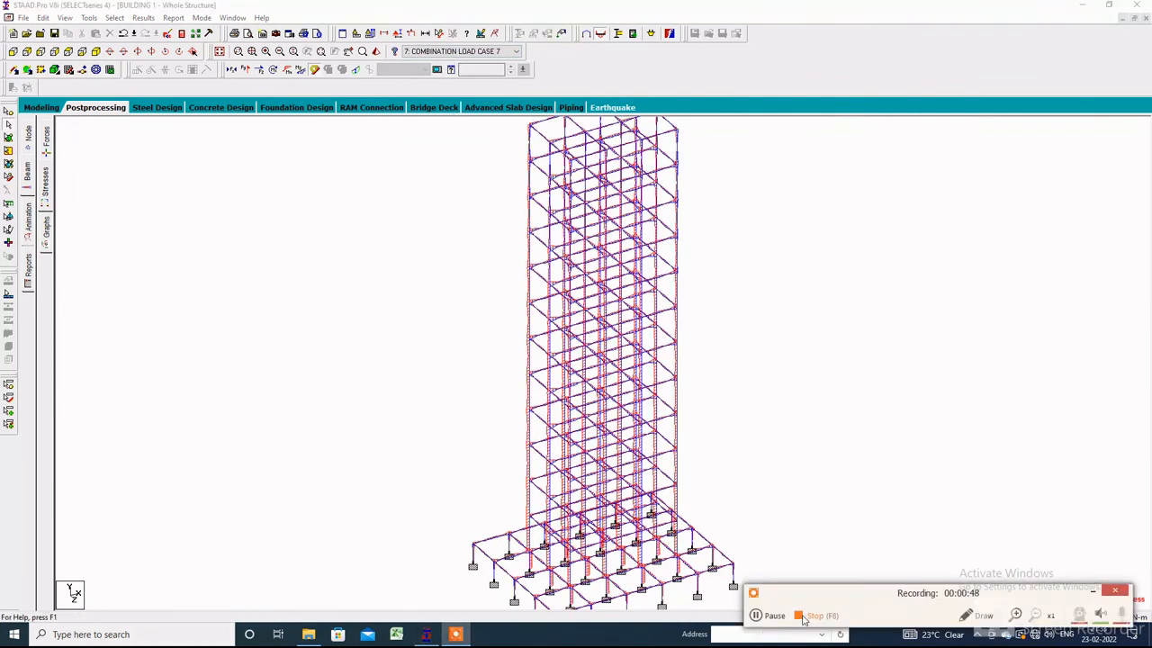